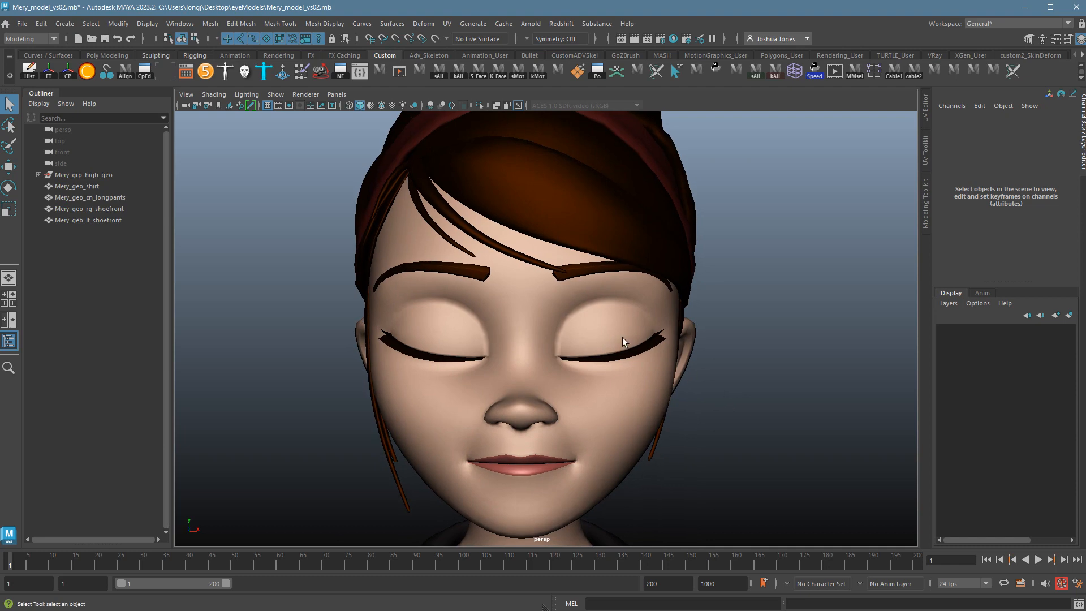
- Examine the body mesh's edge flow around the closed eyes, nose and mouth from several angles
left_click(622, 337)
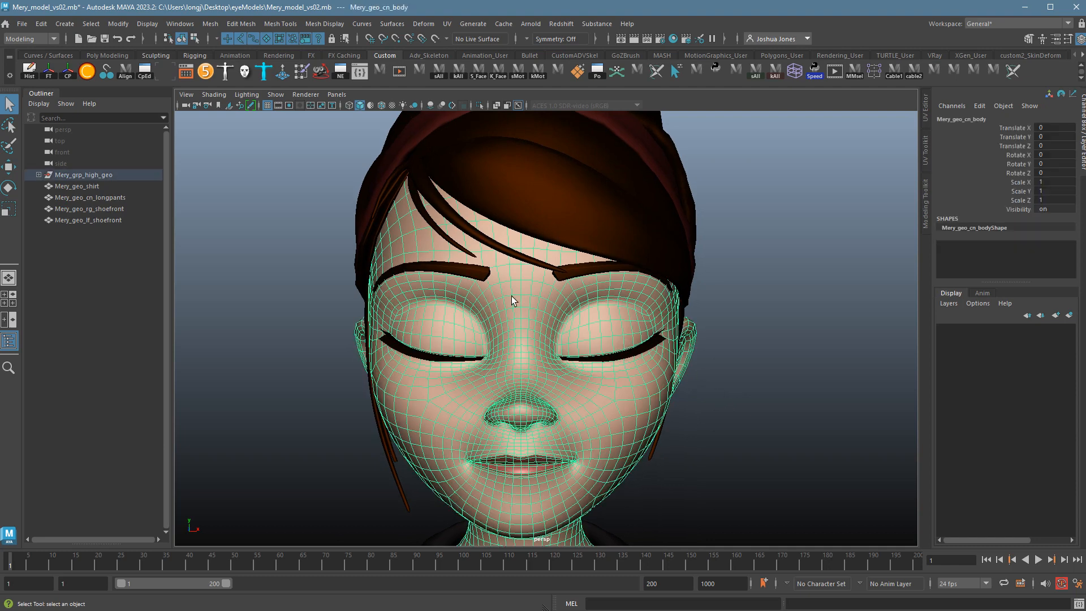
left_click(714, 451)
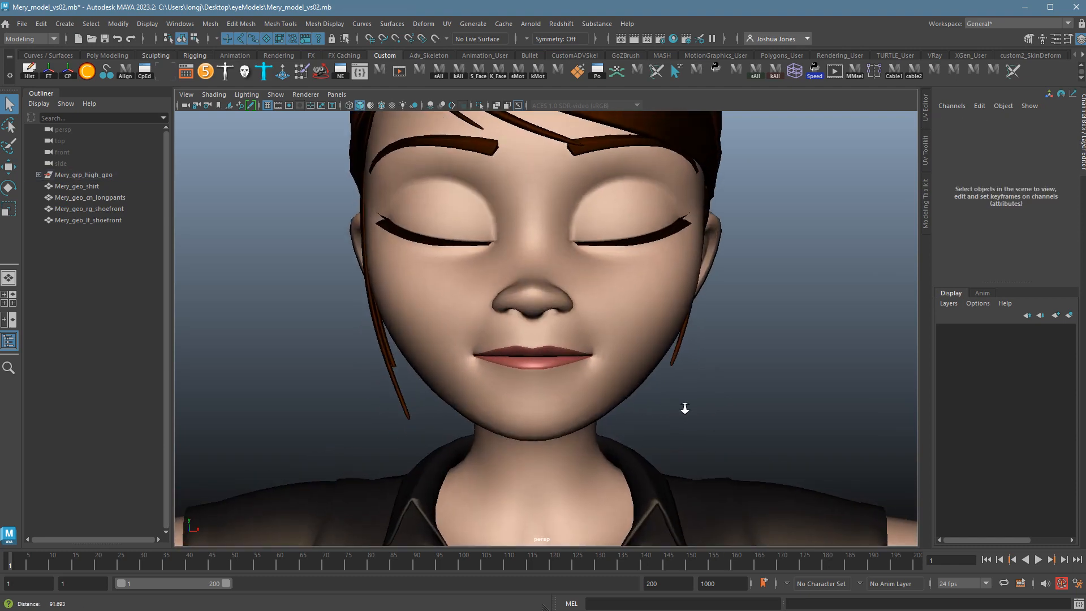
scroll(684, 408, "up", 5)
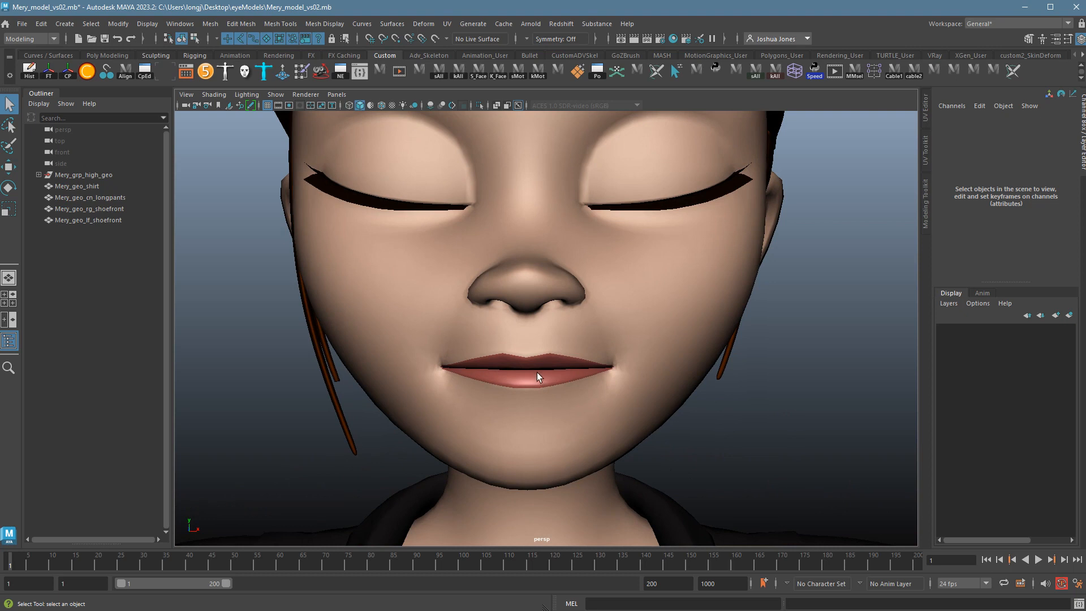
left_click_drag(650, 416, 656, 423, "alt")
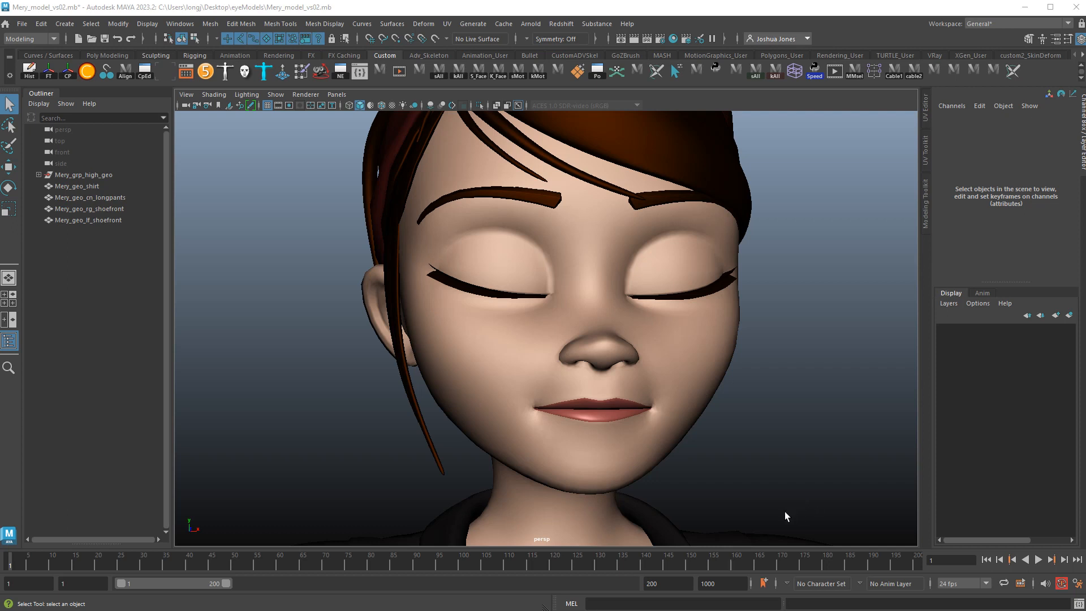
left_click(690, 423)
left_click_drag(738, 446, 712, 447, "alt")
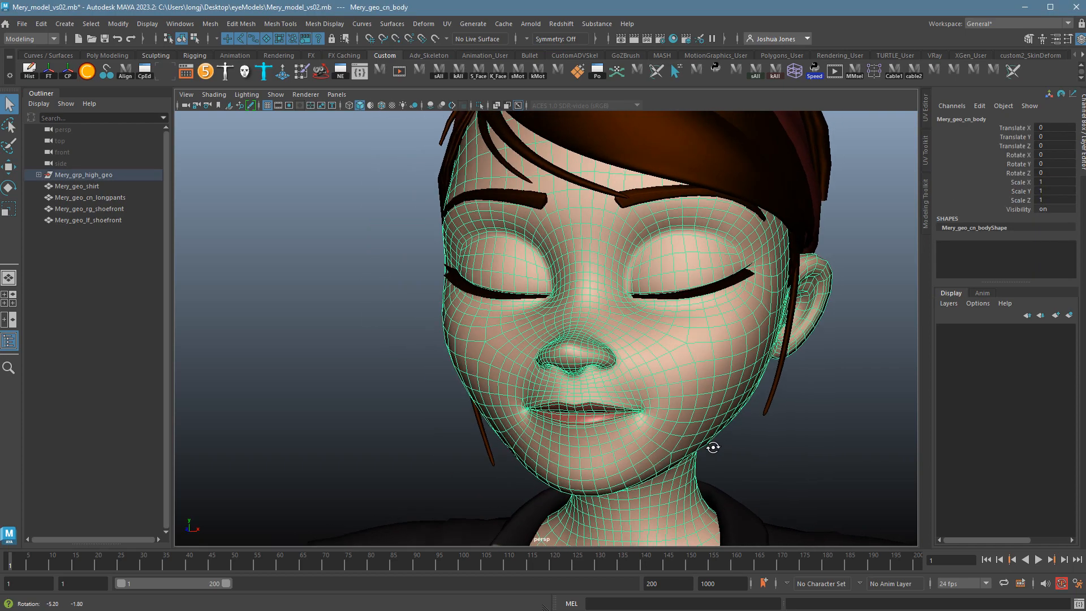
right_click_drag(713, 448, 771, 446, "alt")
middle_click_drag(743, 419, 749, 466, "alt")
left_click_drag(559, 455, 606, 453, "alt")
right_click_drag(606, 453, 676, 451, "alt")
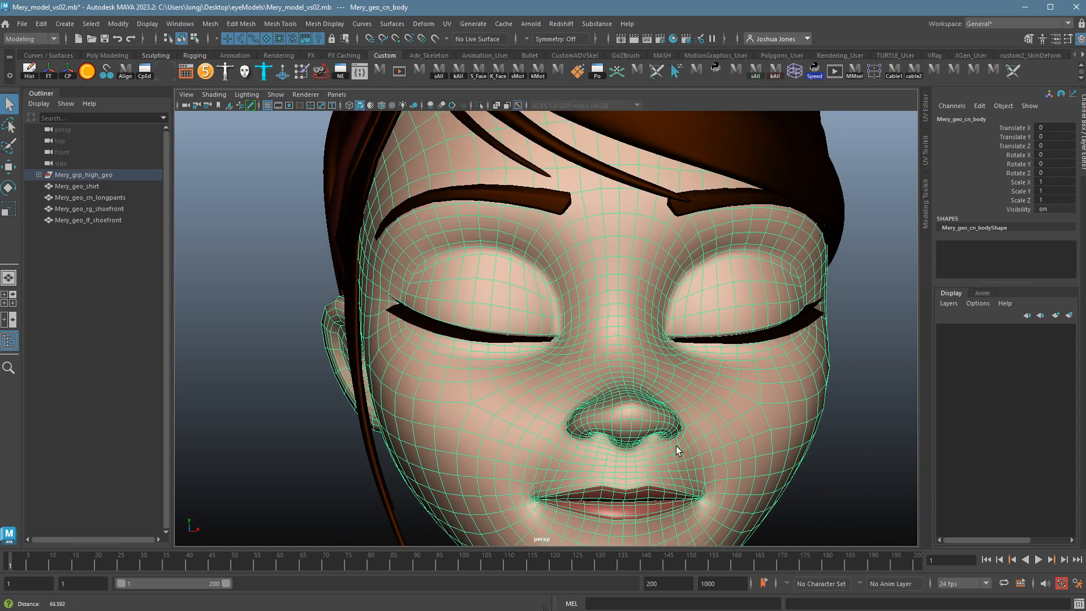
middle_click_drag(677, 446, 720, 418, "alt")
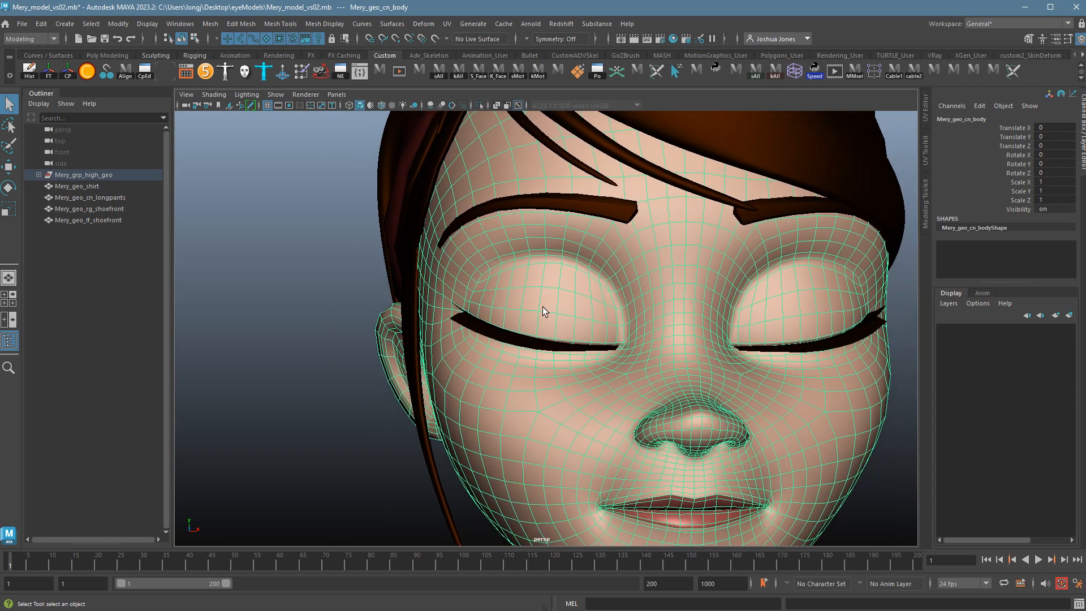
right_click_drag(825, 380, 340, 405, "alt")
middle_click_drag(497, 441, 489, 412, "alt")
right_click_drag(488, 412, 848, 414, "alt")
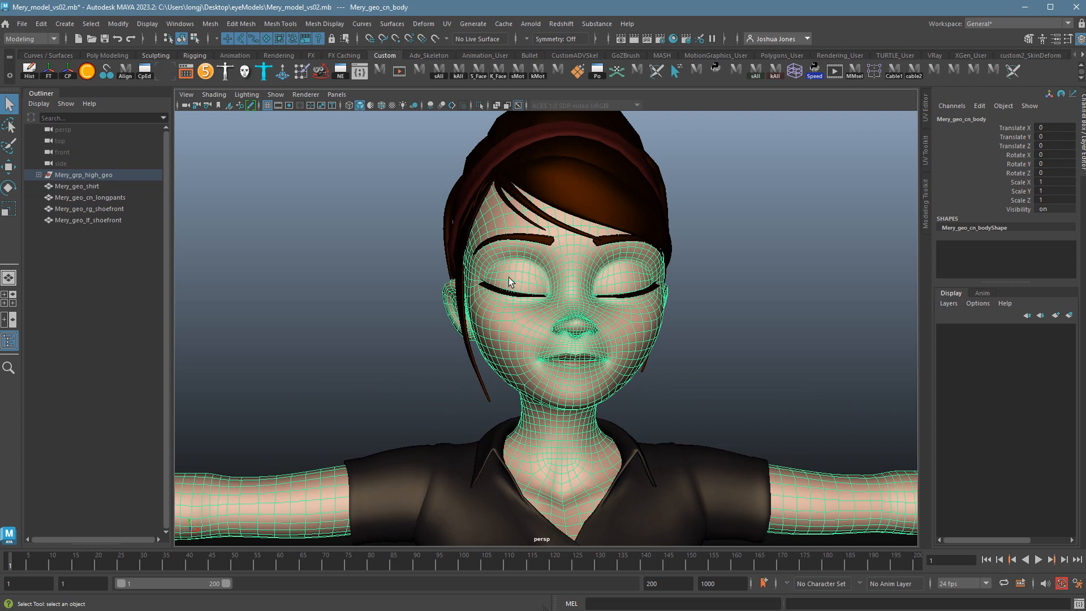
- Try to separate the body mesh into individual pieces, and clear the selection
left_click(210, 24)
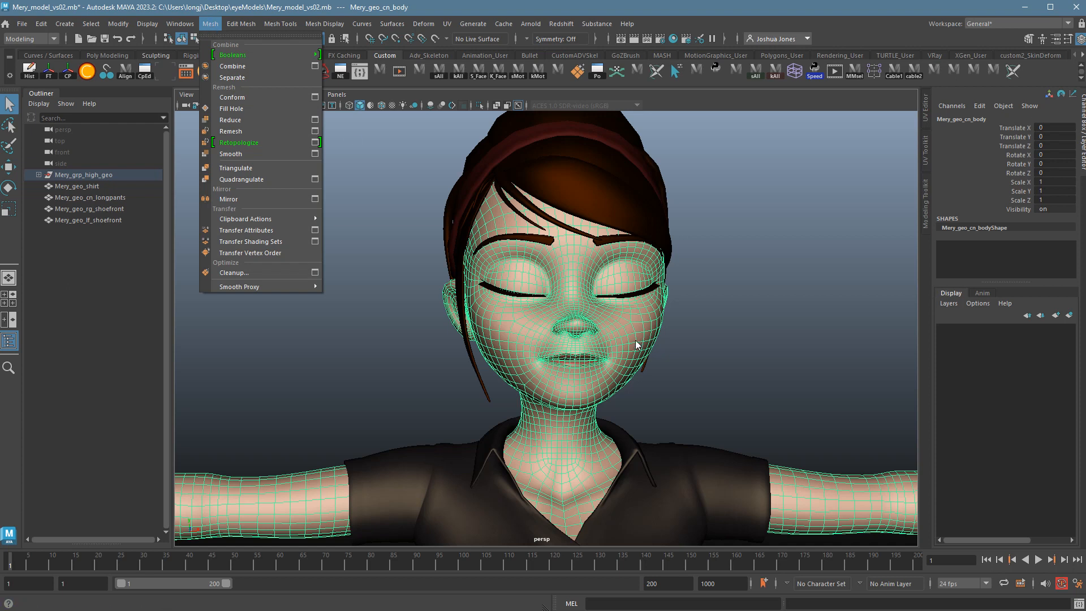
left_click(246, 77)
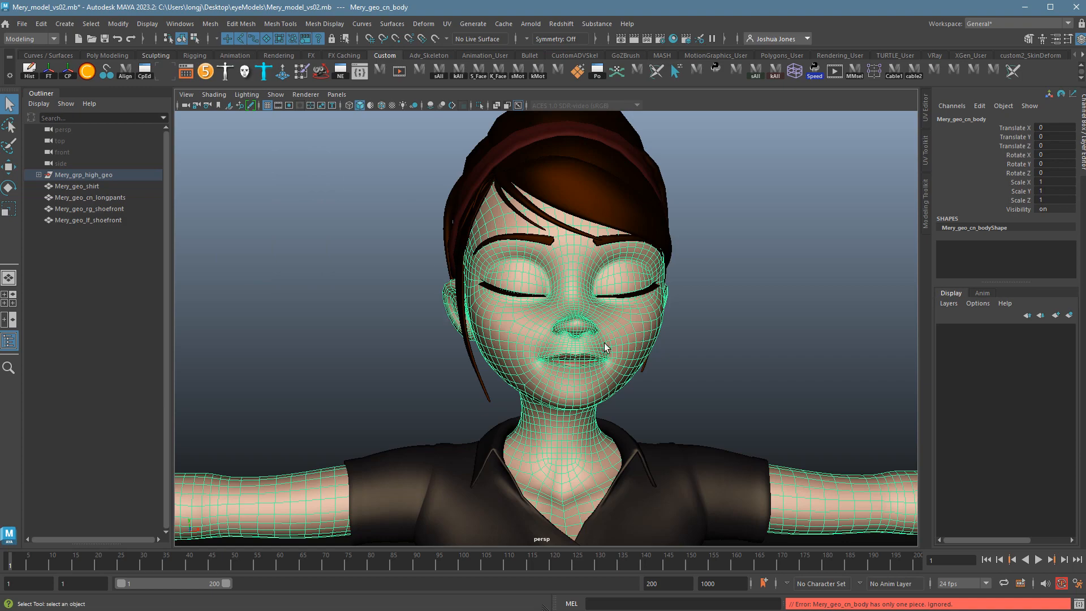
scroll(460, 371, "down", 10)
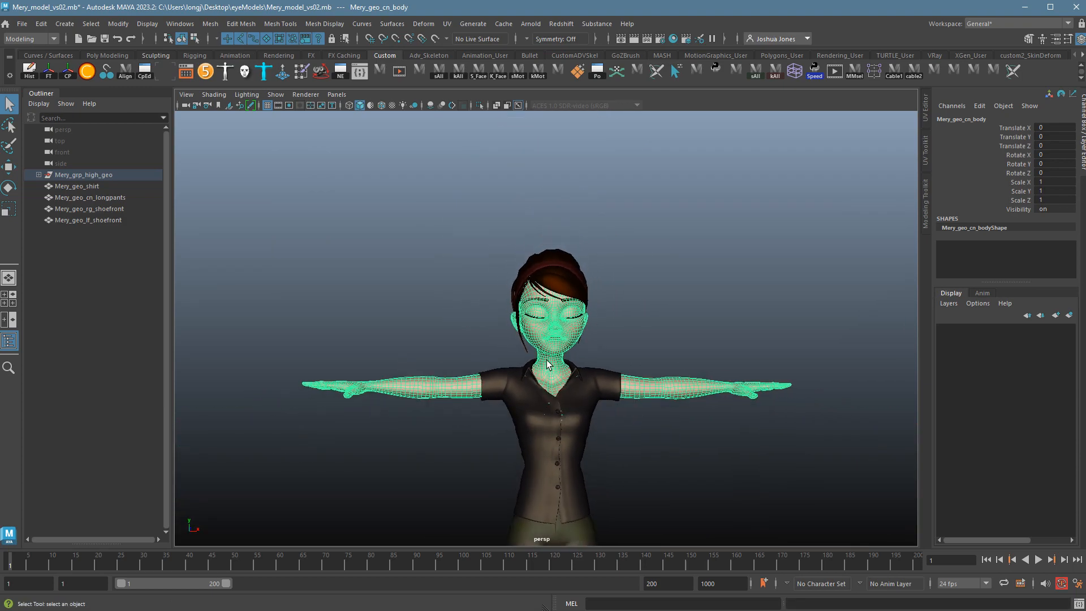
scroll(702, 368, "up", 10)
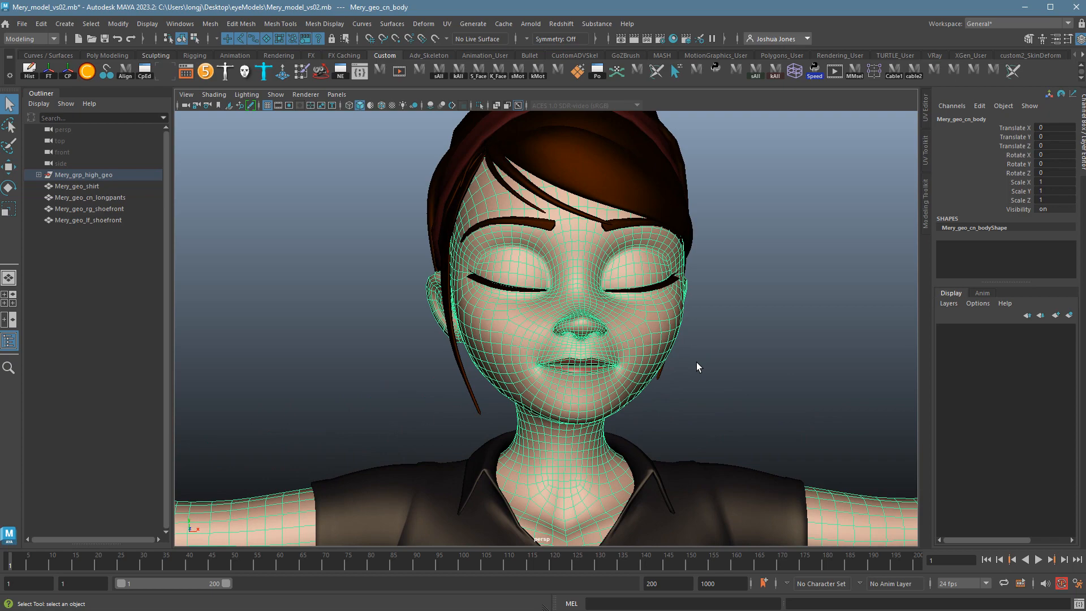
left_click(714, 353)
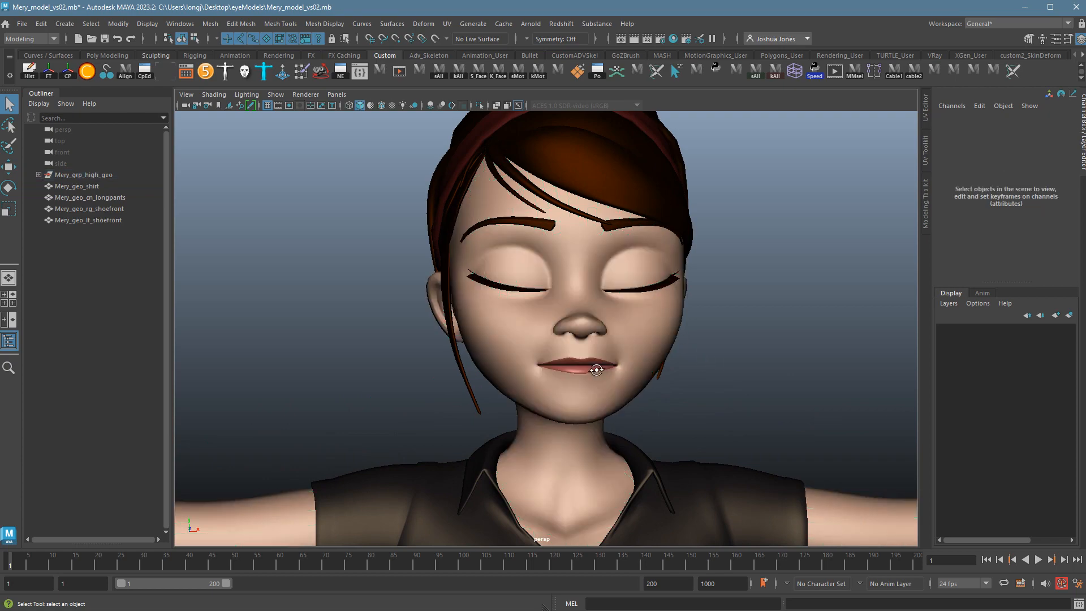
- Hide the upper and lower eyelash meshes of both eyes
left_click_drag(597, 369, 557, 367, "alt")
right_click_drag(557, 368, 680, 364, "alt")
left_click(507, 324)
left_click_drag(506, 324, 537, 314, "alt")
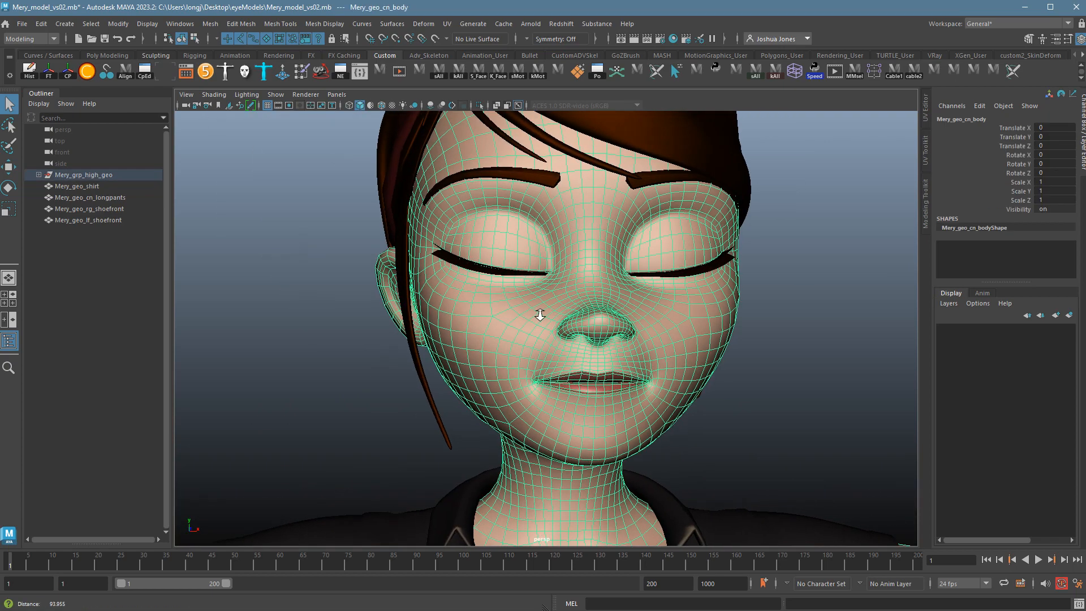
right_click_drag(538, 314, 610, 311, "alt")
middle_click_drag(610, 311, 644, 376, "alt")
left_click_drag(645, 380, 588, 371, "alt")
left_click(488, 321)
left_click_drag(488, 321, 514, 336, "alt")
left_click(513, 336)
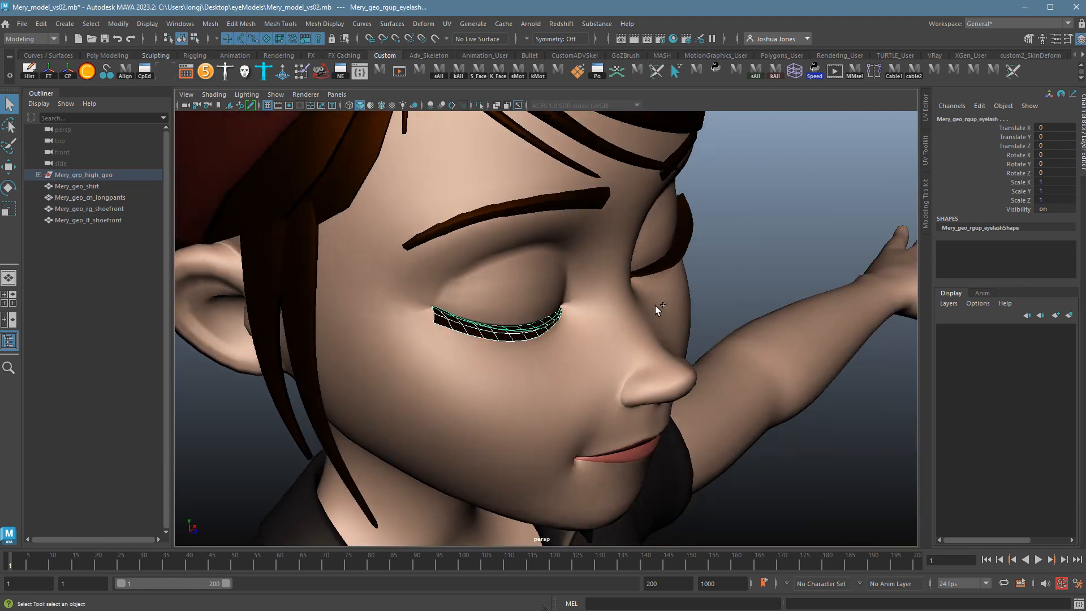
left_click(687, 249)
left_click(677, 269, "shift")
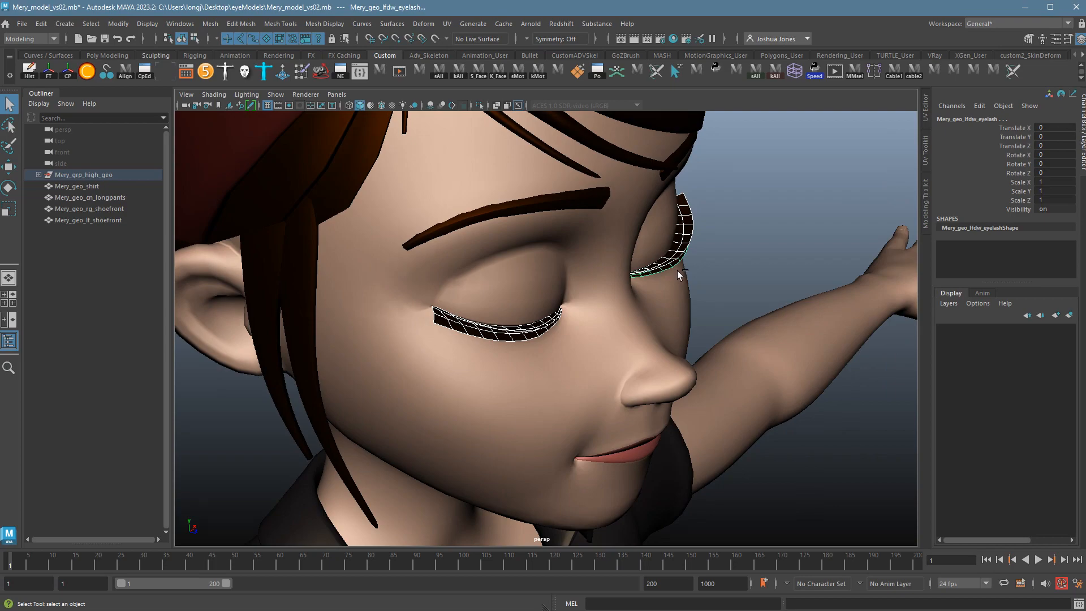
key("ctrl+h")
left_click_drag(676, 282, 572, 304, "alt")
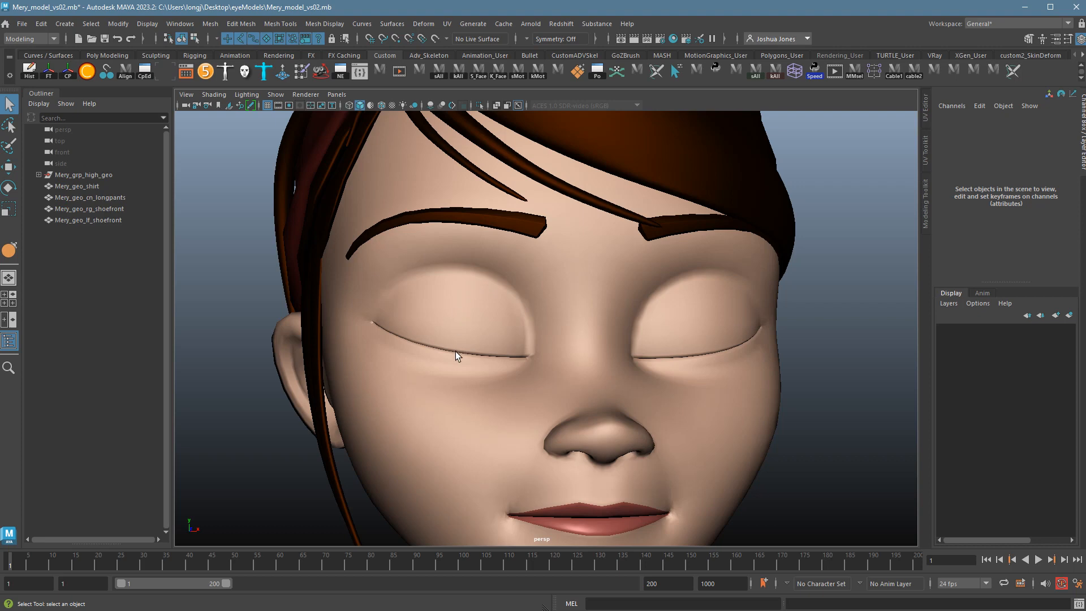
- Examine the mesh of the character's closed right eyelid up close
right_click_drag(456, 351, 600, 375, "alt")
middle_click_drag(601, 376, 668, 391, "alt")
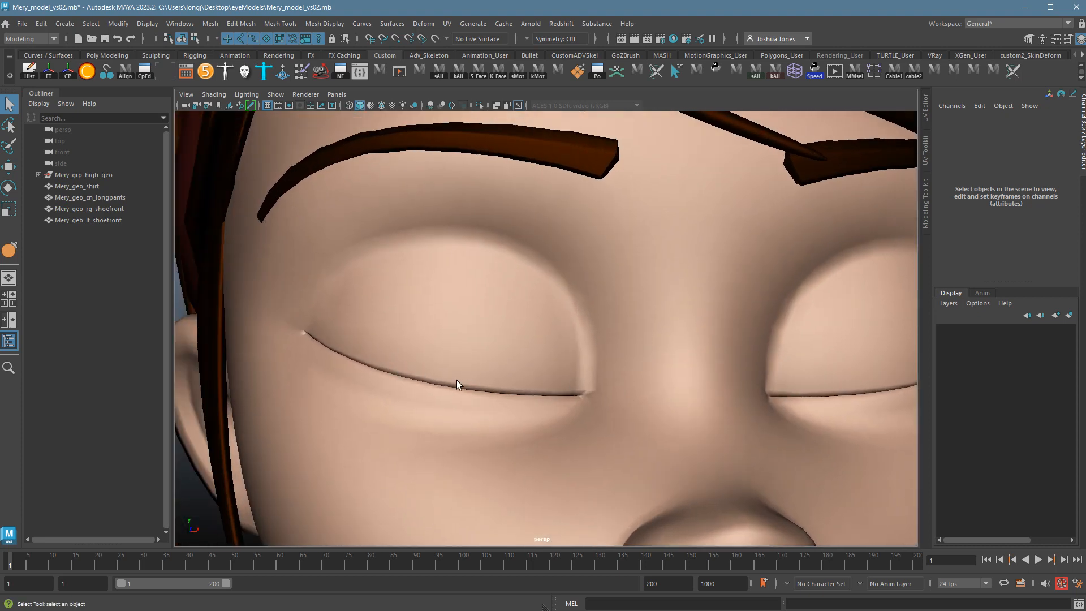
left_click(472, 374)
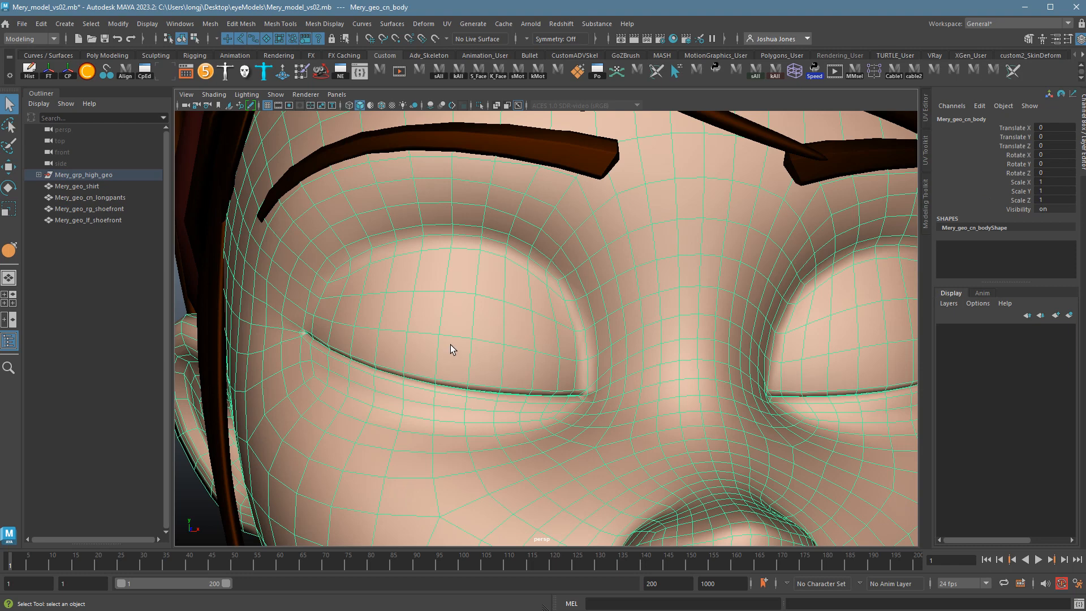
right_click_drag(450, 345, 448, 343)
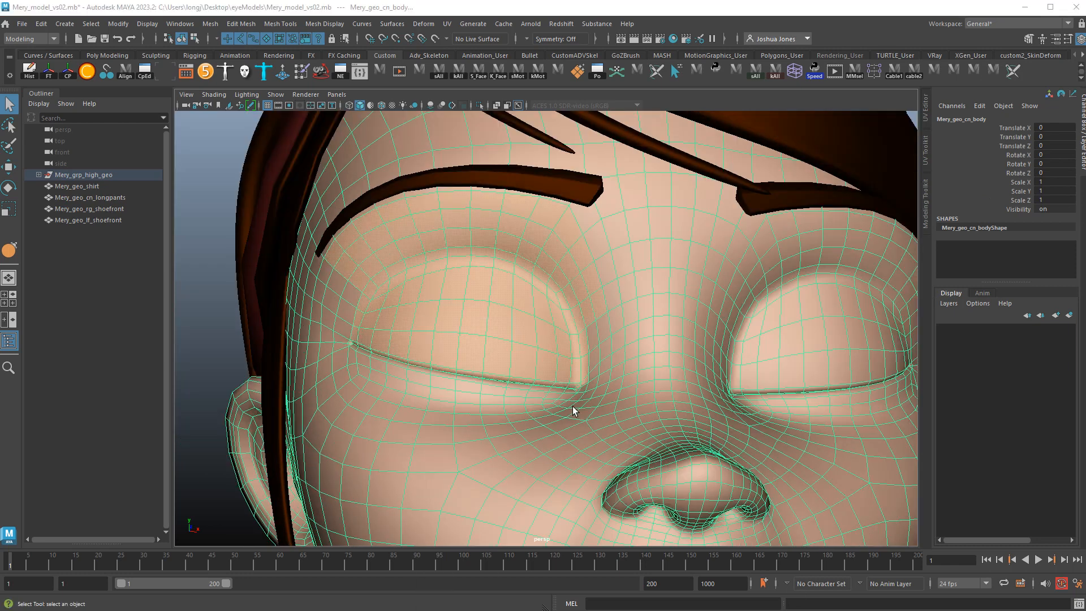
left_click(511, 428)
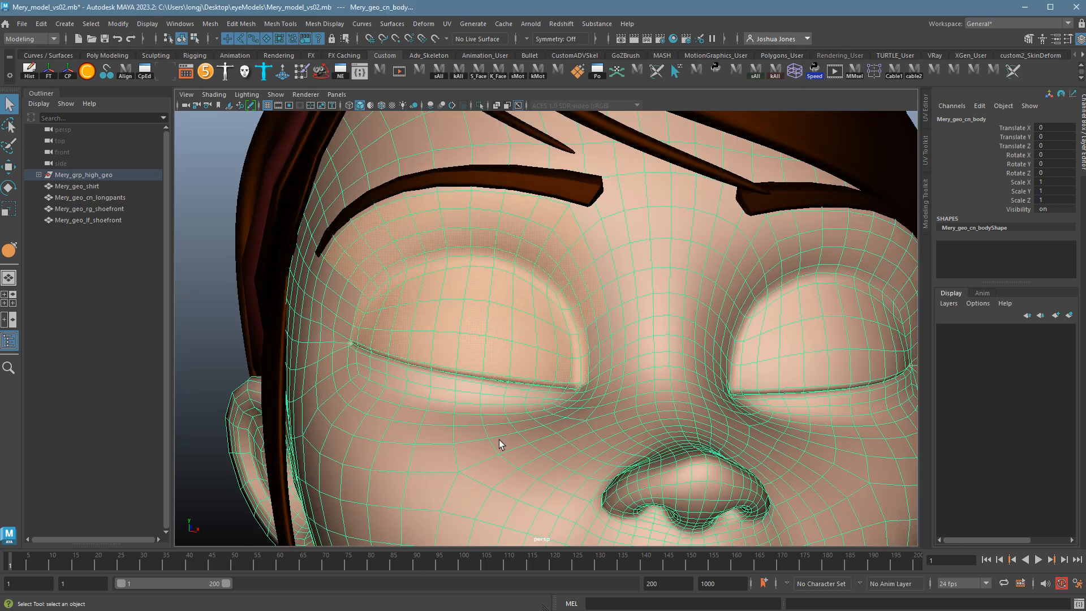
- Display the scene in wireframe and expand the whole Mery_grp_high_geo hierarchy
left_click(193, 331)
key("4")
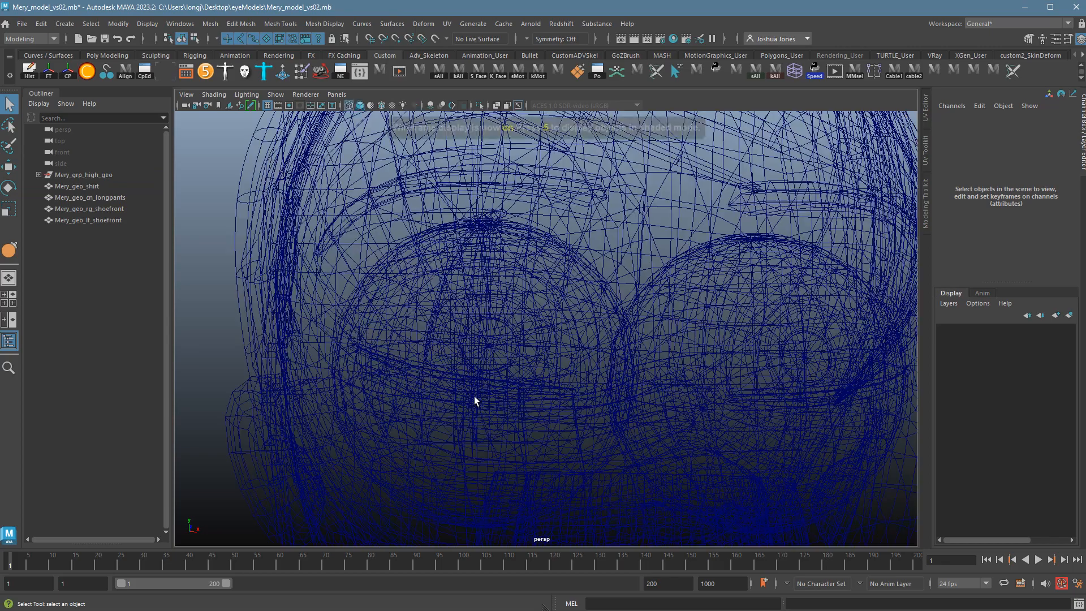
left_click_drag(474, 395, 439, 373, "alt")
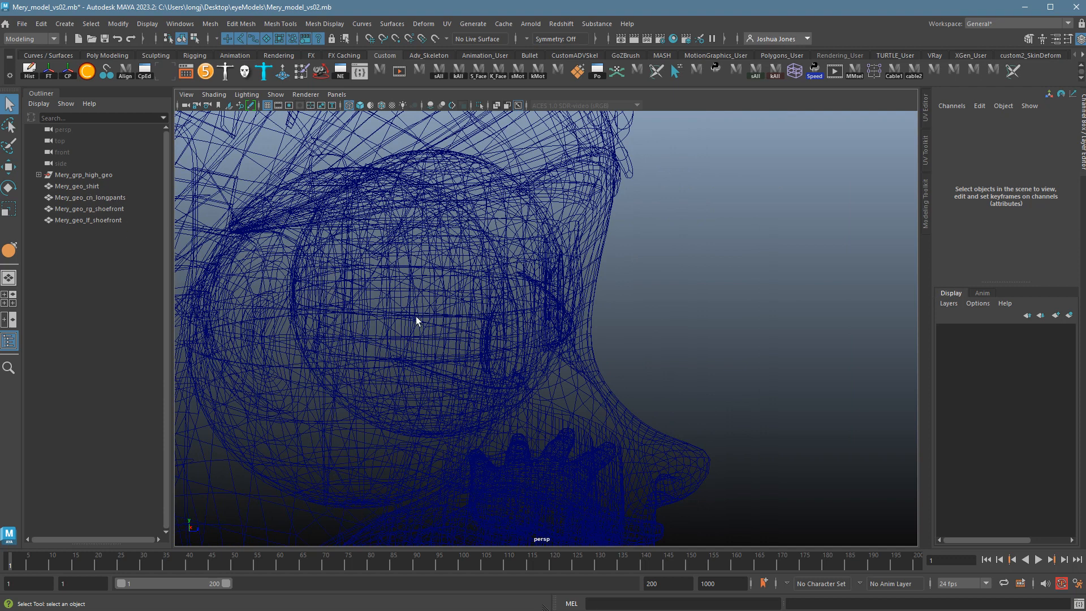
left_click(39, 175, "shift")
- Move the Mery_geo_cn_body mesh backward, clear of the eyeballs
left_click(621, 426)
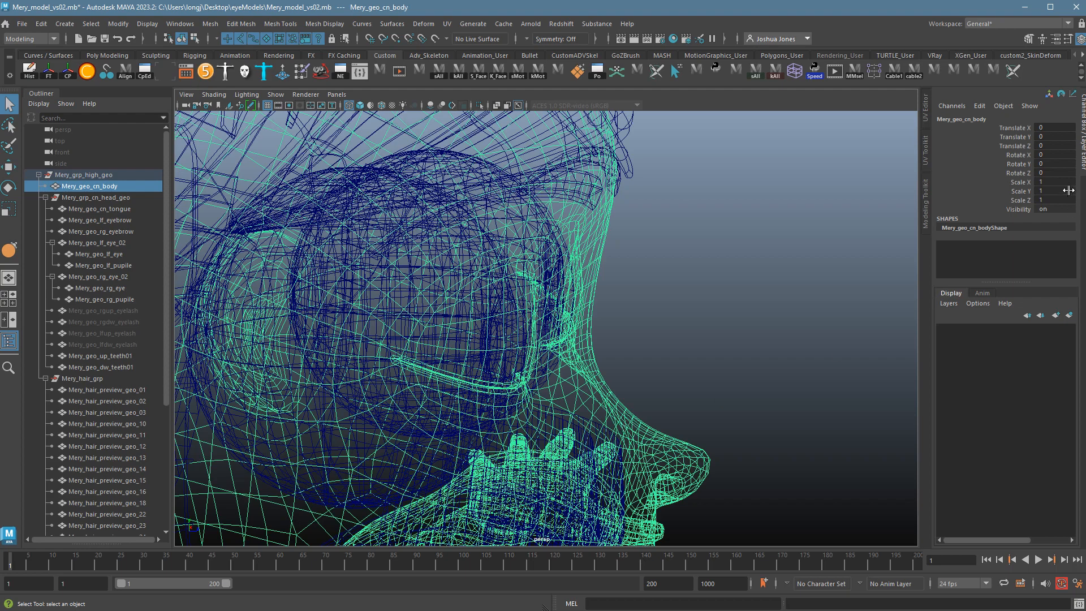
left_click_drag(1015, 145, 1015, 182)
left_click(644, 356)
left_click(589, 398)
key("w")
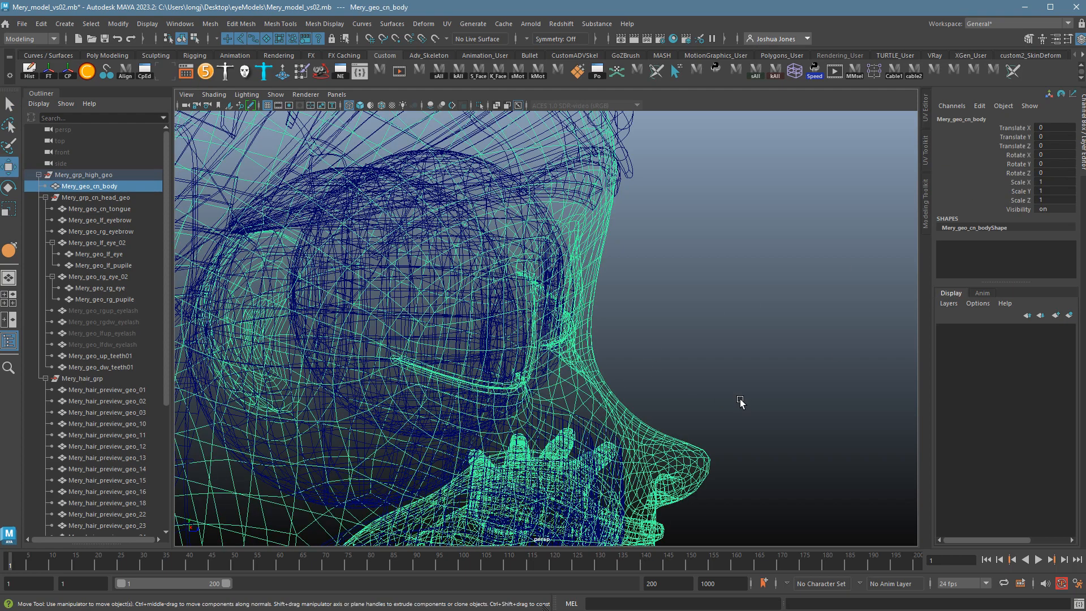
middle_click_drag(739, 400, 320, 396)
- Hide both eyeballs together with their pupils
mouse_move(580, 377)
left_mouse_down("alt")
mouse_move(560, 367)
mouse_move(575, 358)
left_mouse_up("alt")
left_click_drag(594, 300, 460, 359)
key("ctrl+h")
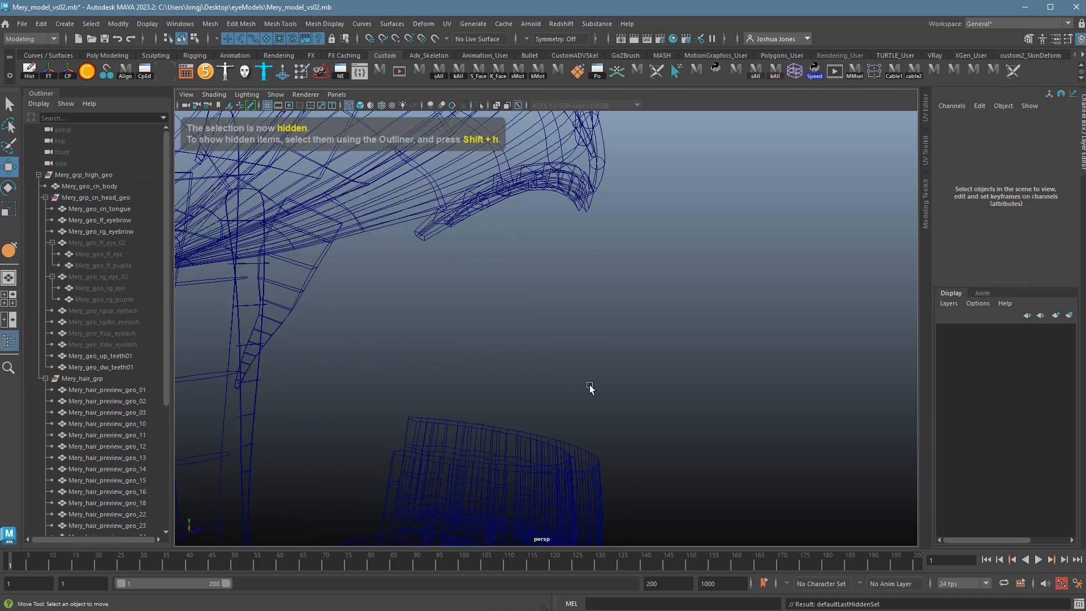
left_click_drag(588, 388, 488, 382, "alt")
scroll(489, 382, "down", 5)
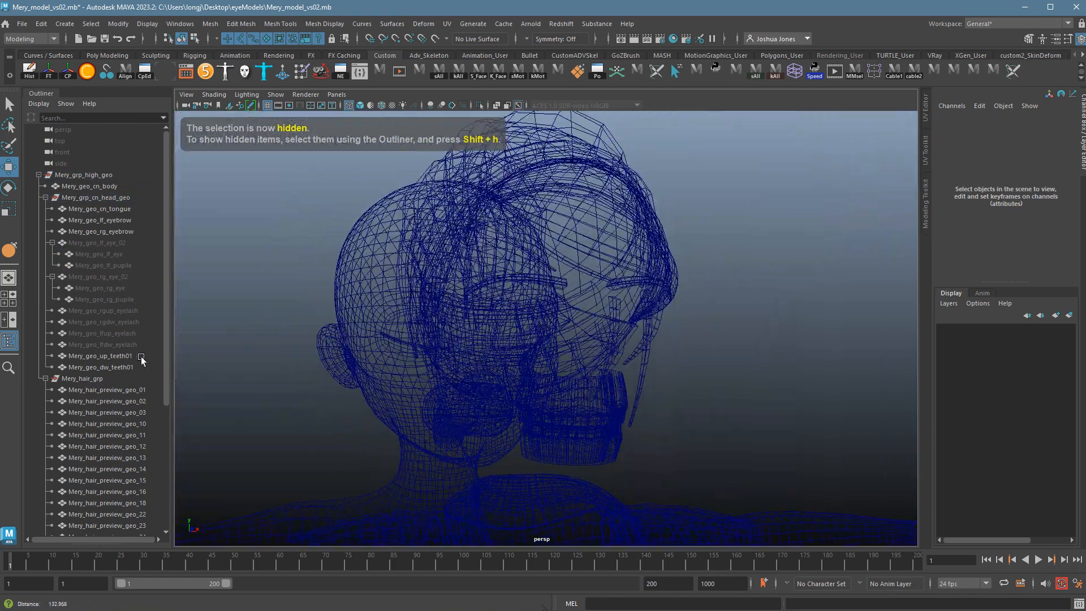
- Reset the body mesh's Translate X, Y and Z to 0
left_click(382, 328)
left_click_drag(1055, 146, 1053, 128)
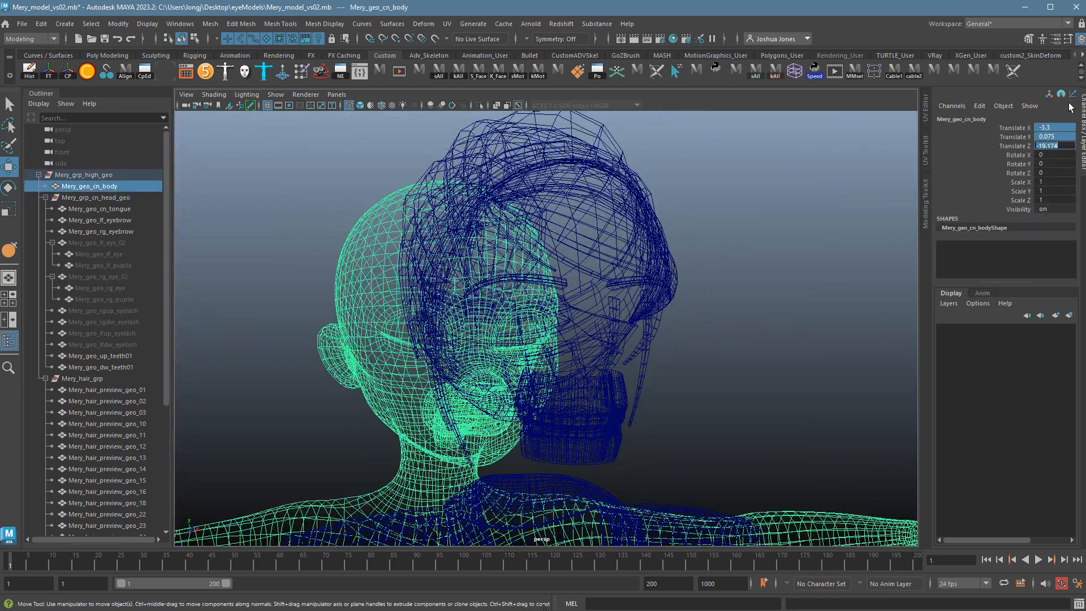
type("0")
key("Return")
left_click(805, 358)
- Return to shaded display and select a face in the middle of the body mesh's right upper eyelid
key("5")
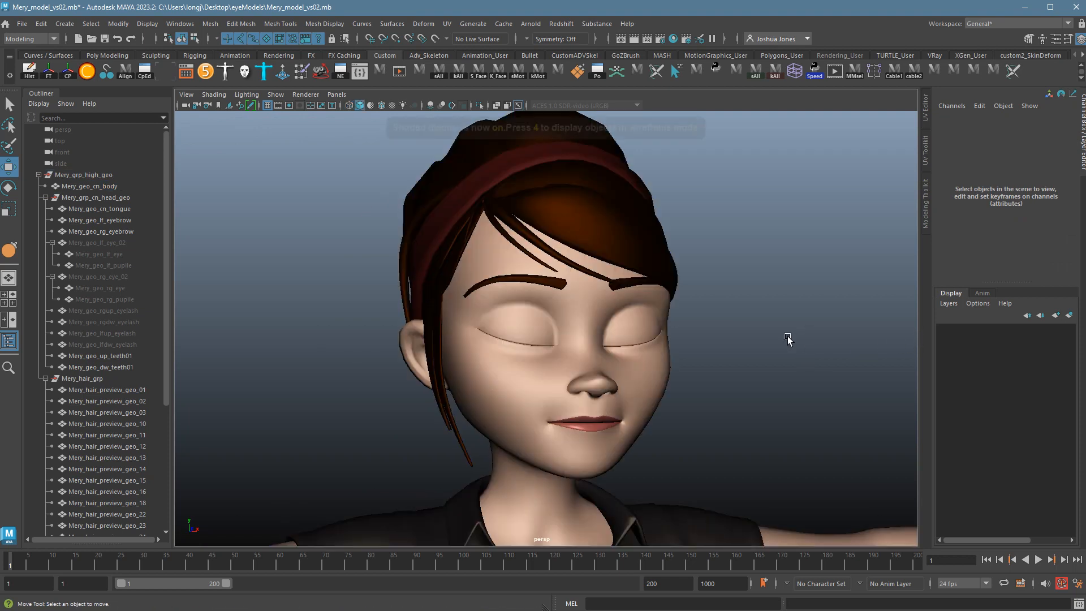
scroll(788, 339, "up", 6)
scroll(596, 375, "up", 6)
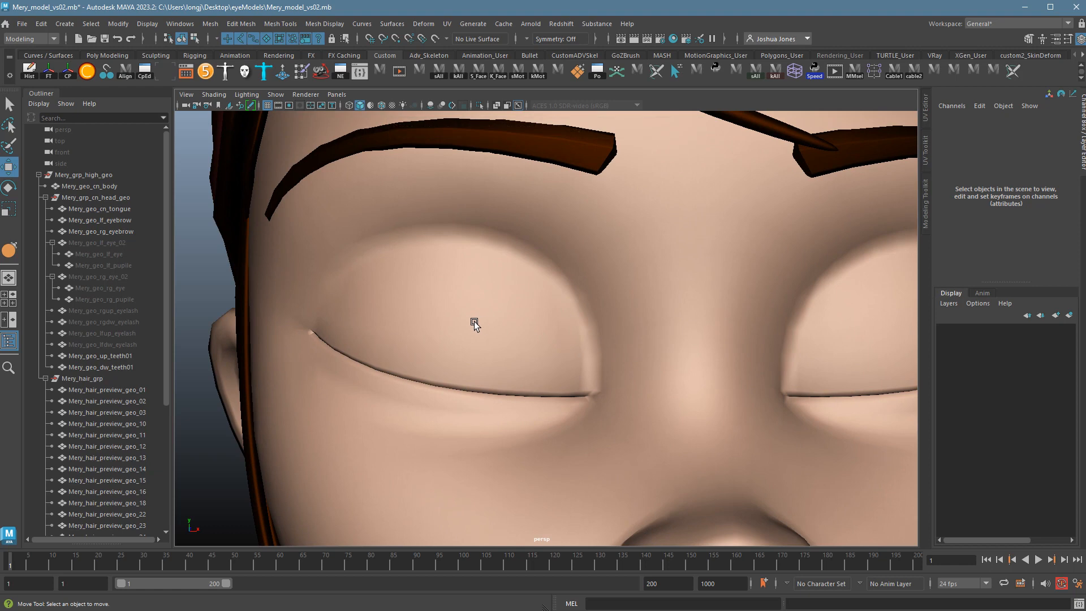
left_click(473, 321)
right_click_drag(473, 321, 473, 334)
left_click(473, 319)
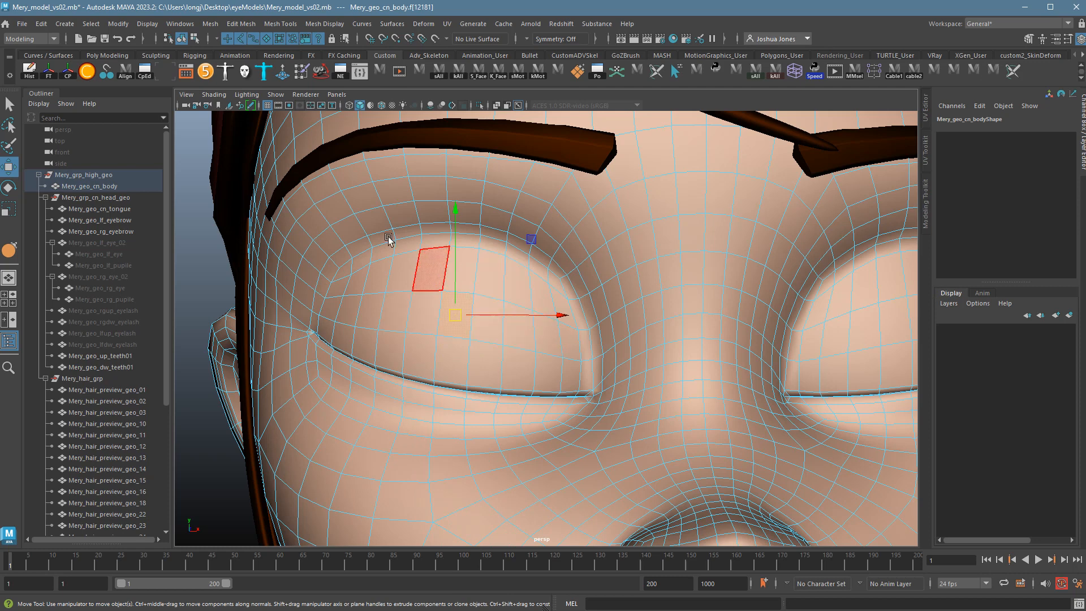
- Show the scene with the default material in the viewport
left_click(226, 96)
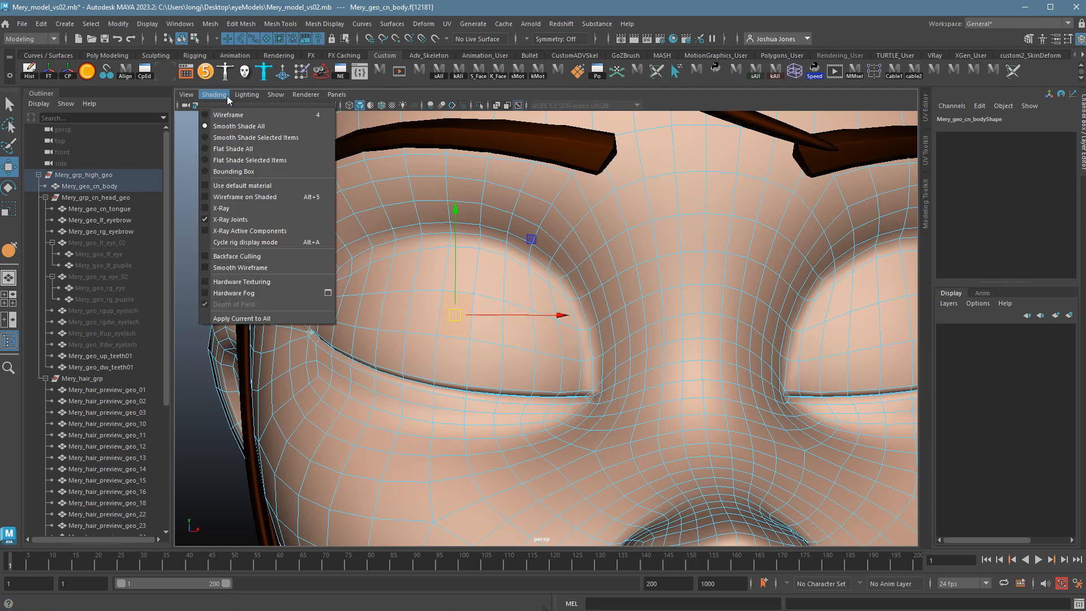
left_click(251, 187)
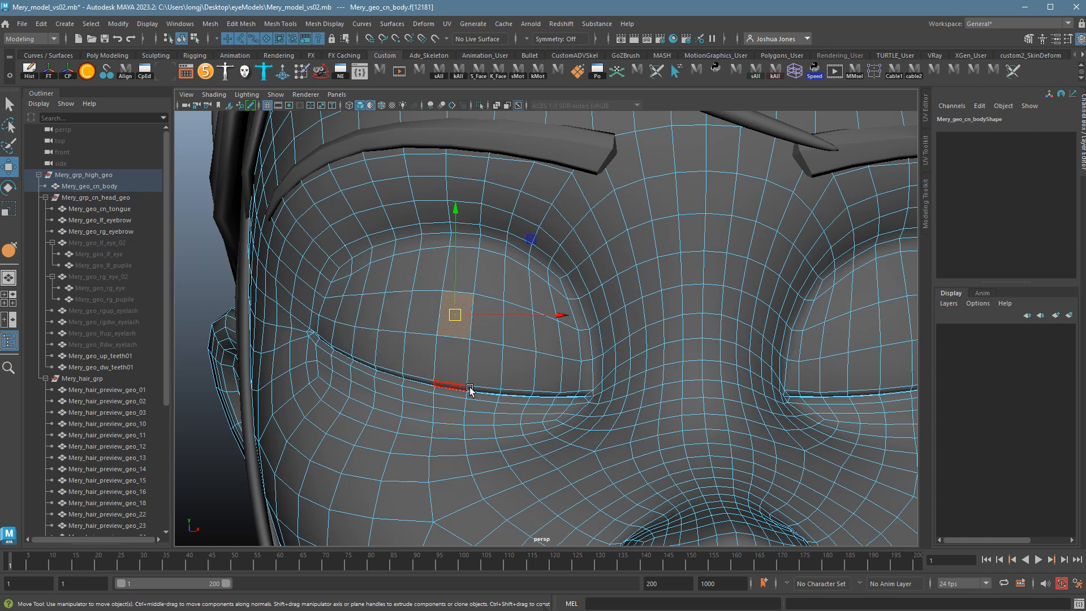
left_click(214, 94)
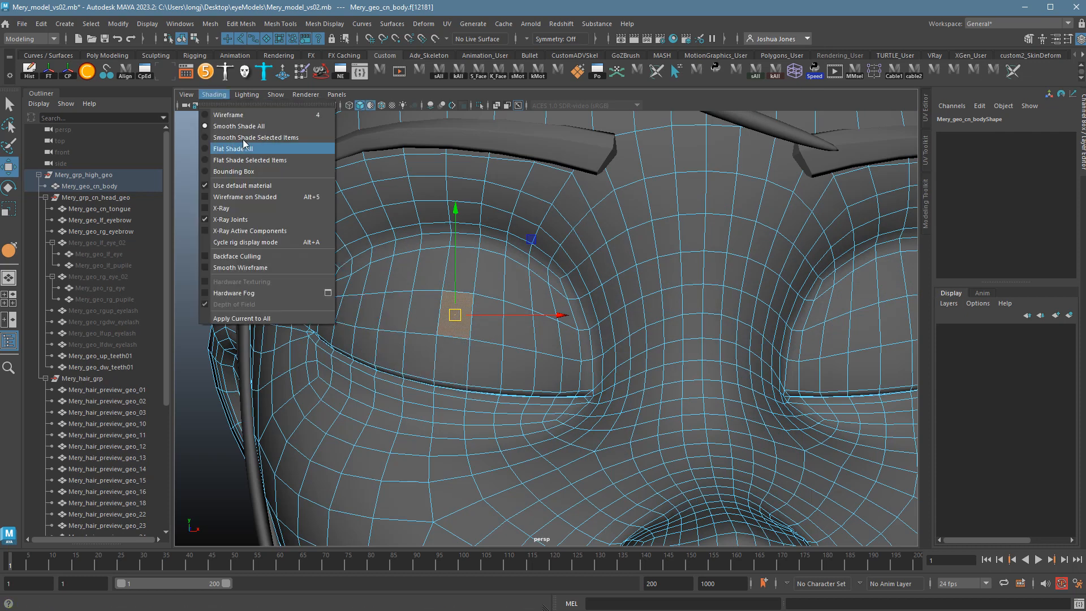
left_click(465, 333)
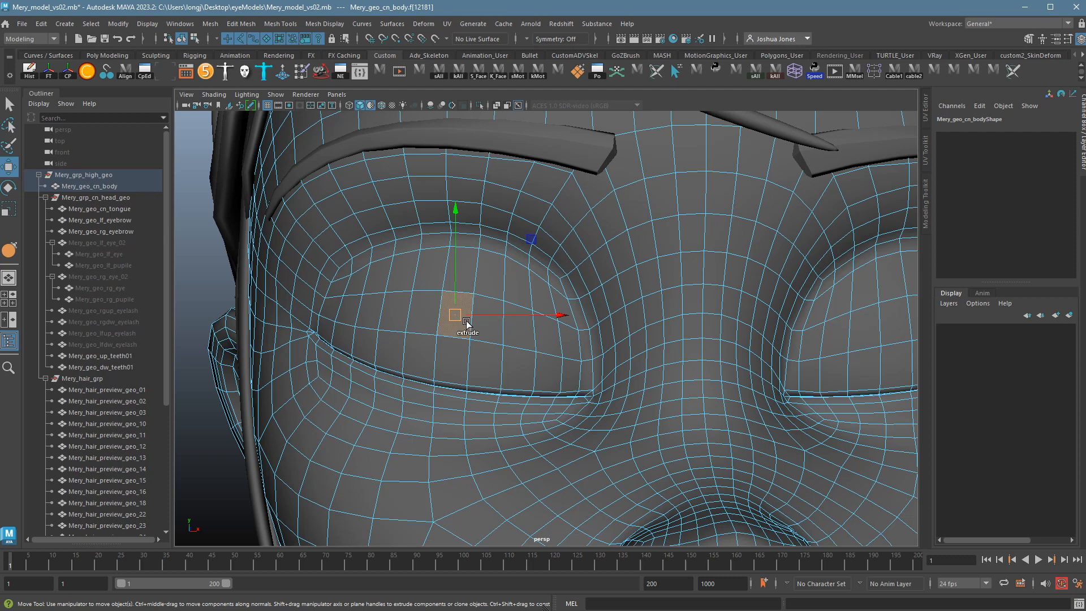
- Grow the face selection until it covers the whole right upper eyelid and the area up to the eyebrow
key("shift+period")
key("shift+period")
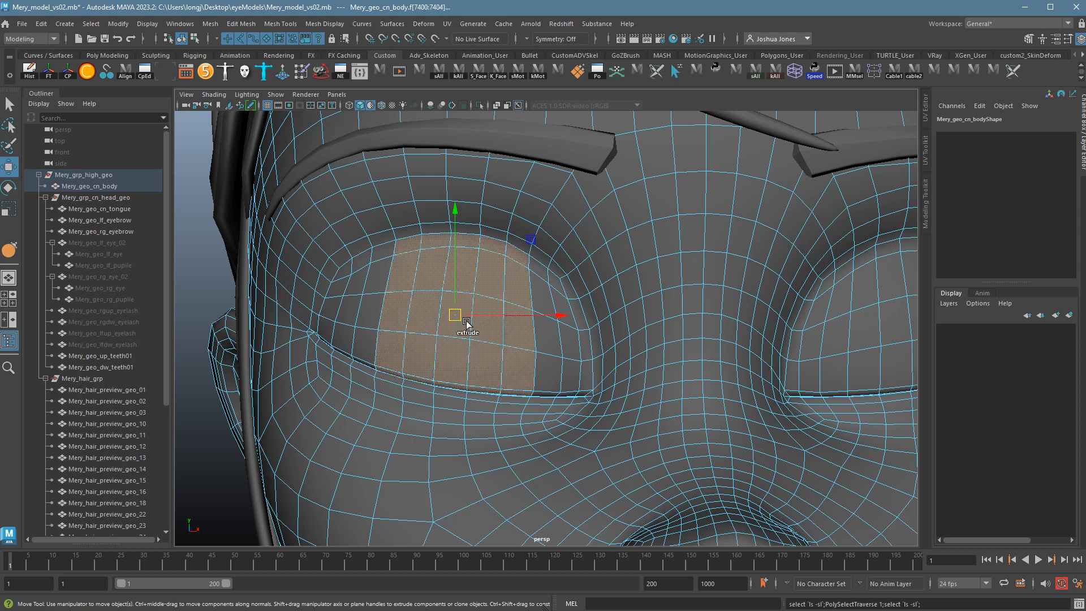
key("shift+period")
key("shift+period")
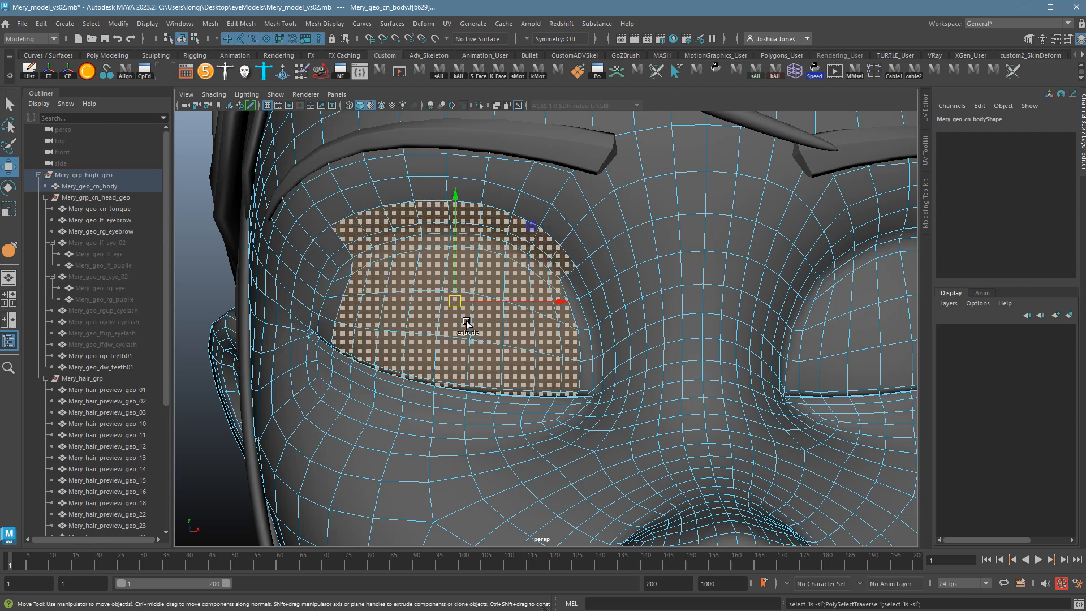
key("shift+period")
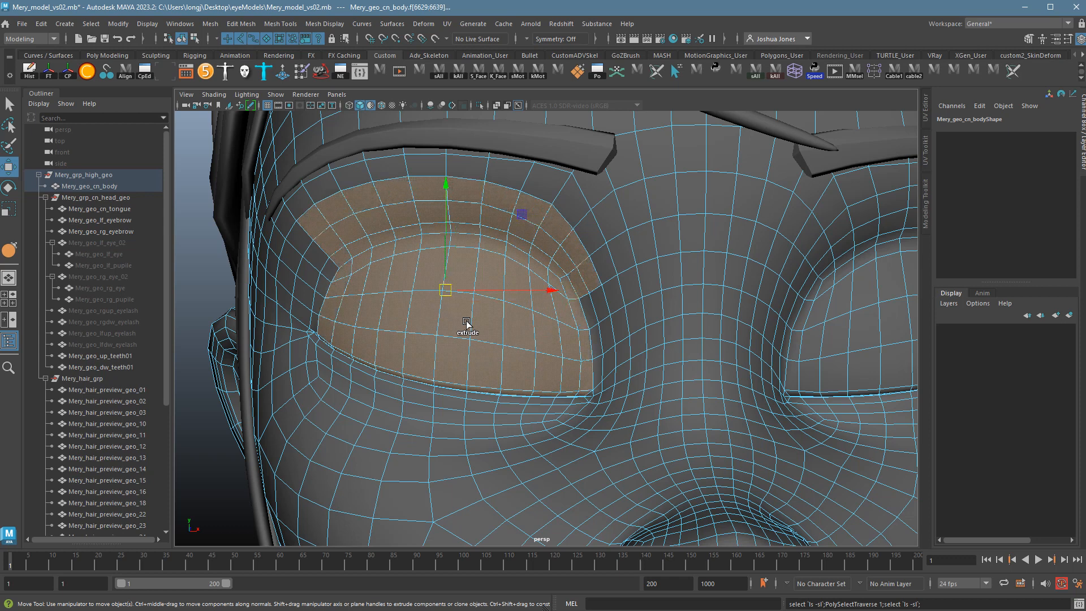
key("shift+period")
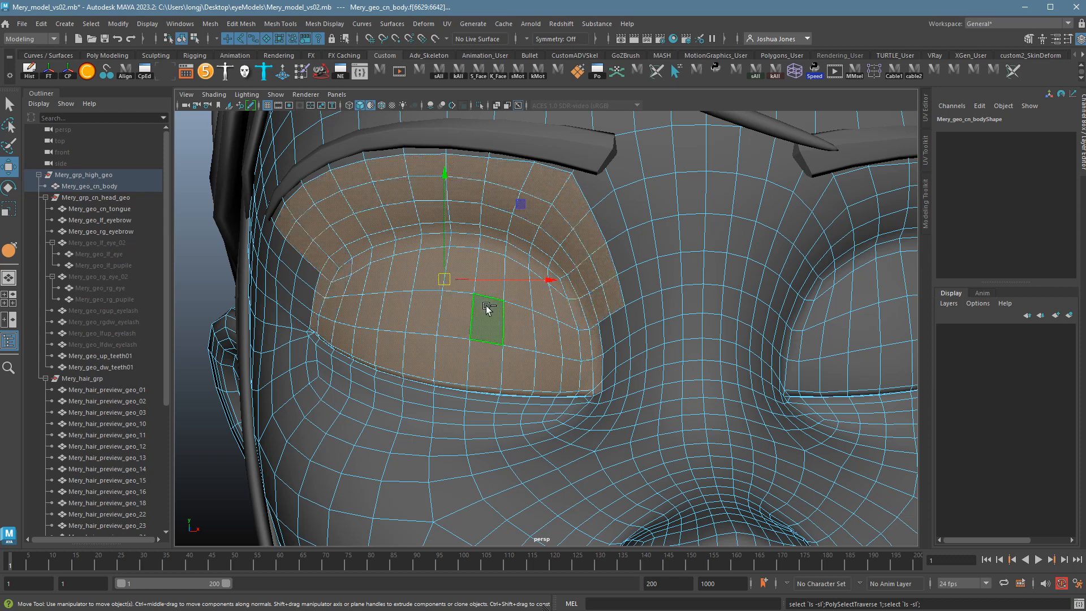
- Deselect the faces above and beside the eyelid crease, leaving only the right eyelid faces selected
left_click_drag(373, 412, 443, 407, "alt")
left_click_drag(289, 222, 320, 257, "ctrl")
left_click_drag(308, 183, 373, 230, "ctrl")
left_click_drag(367, 155, 638, 312, "ctrl")
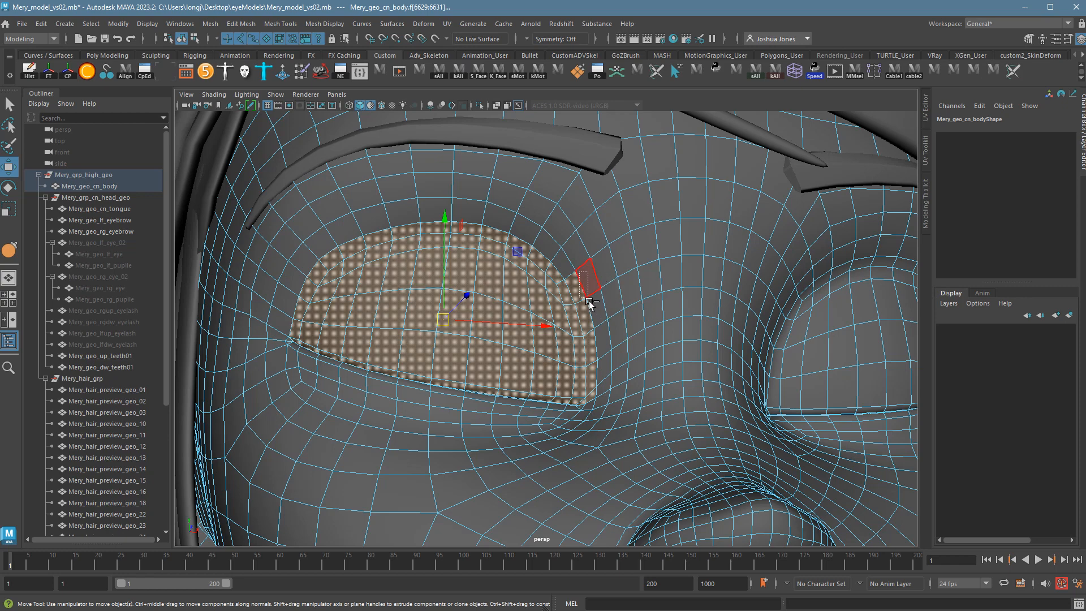
left_click_drag(605, 348, 612, 367, "ctrl")
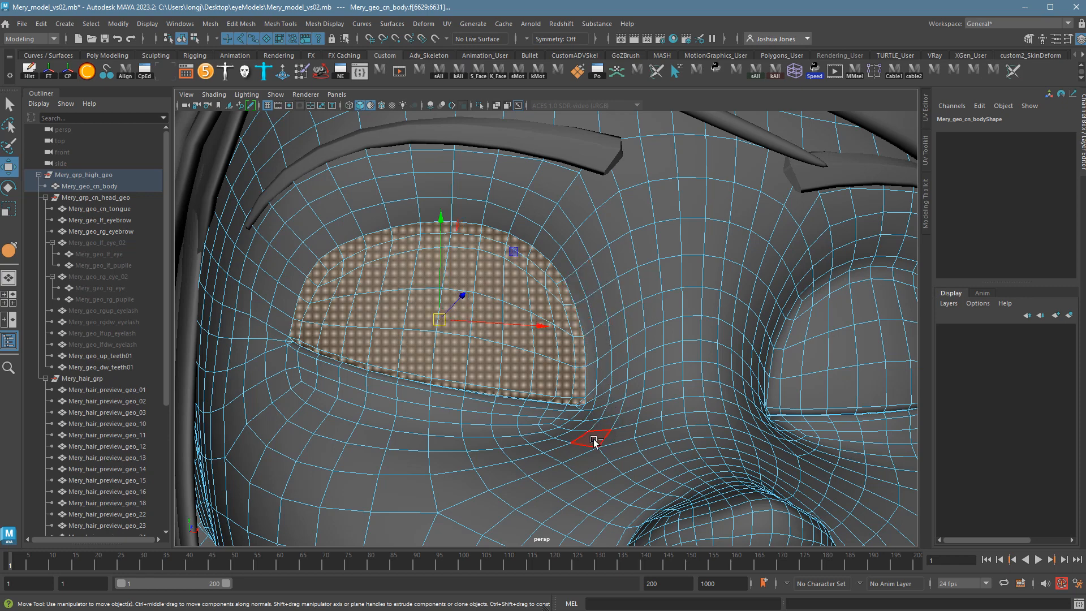
- Hide the selected right eyelid faces
mouse_move(578, 447)
left_mouse_down("alt")
mouse_move(580, 465)
mouse_move(474, 444)
mouse_move(509, 431)
mouse_move(613, 443)
mouse_move(511, 436)
mouse_move(560, 439)
left_mouse_up("alt")
key("ctrl+h")
right_click_drag(560, 438, 446, 426, "alt")
mouse_move(446, 425)
left_mouse_down("alt")
mouse_move(431, 431)
mouse_move(451, 446)
mouse_move(466, 432)
mouse_move(457, 421)
left_mouse_up("alt")
right_click_drag(457, 421, 528, 419, "alt")
right_click_drag(398, 113, 337, 59, "alt")
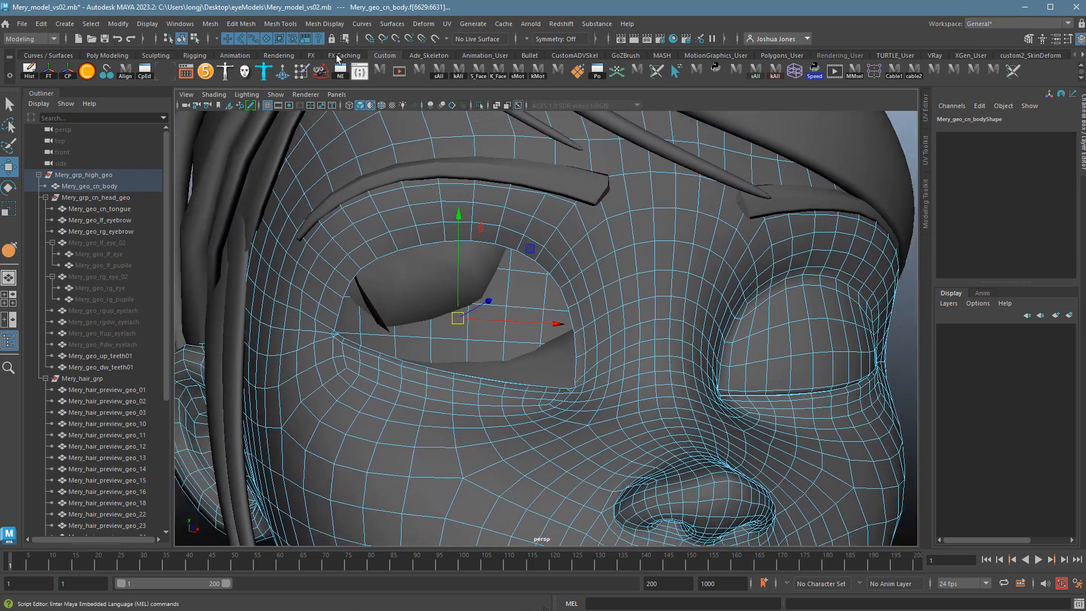
- Detach the Sculpting Tools list as a floating window and place it over the Outliner
left_click(289, 25)
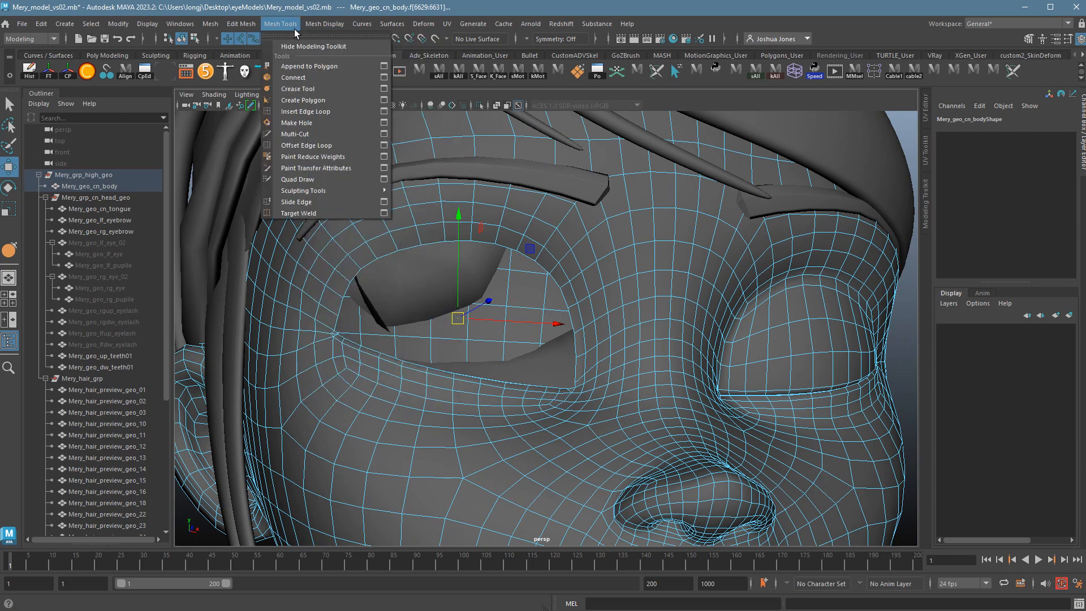
mouse_move(315, 193)
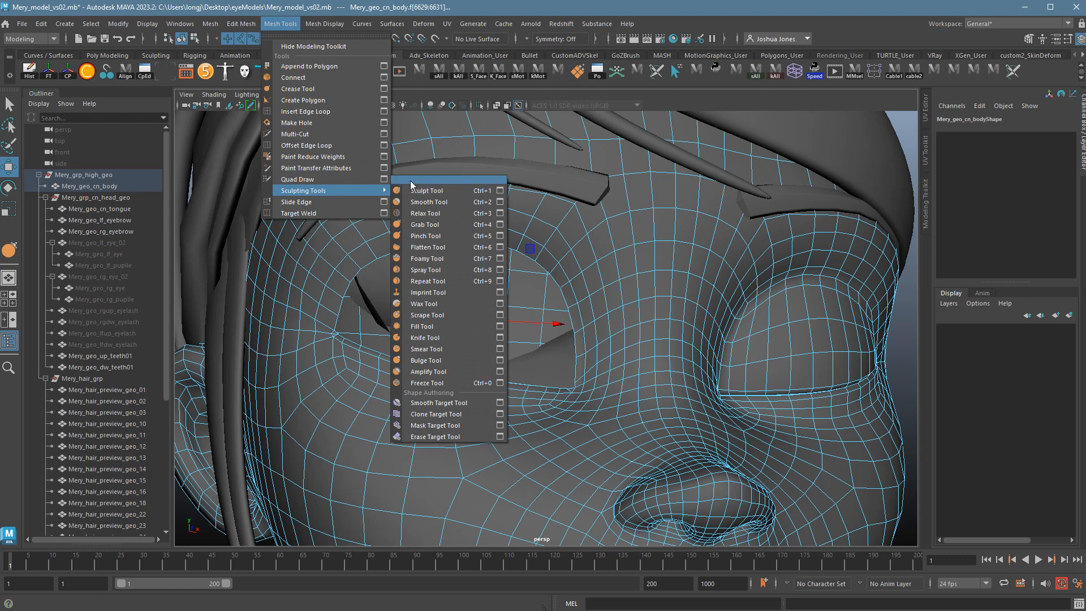
left_click(454, 180)
mouse_move(433, 171)
left_mouse_down()
mouse_move(99, 124)
mouse_move(107, 120)
left_mouse_up()
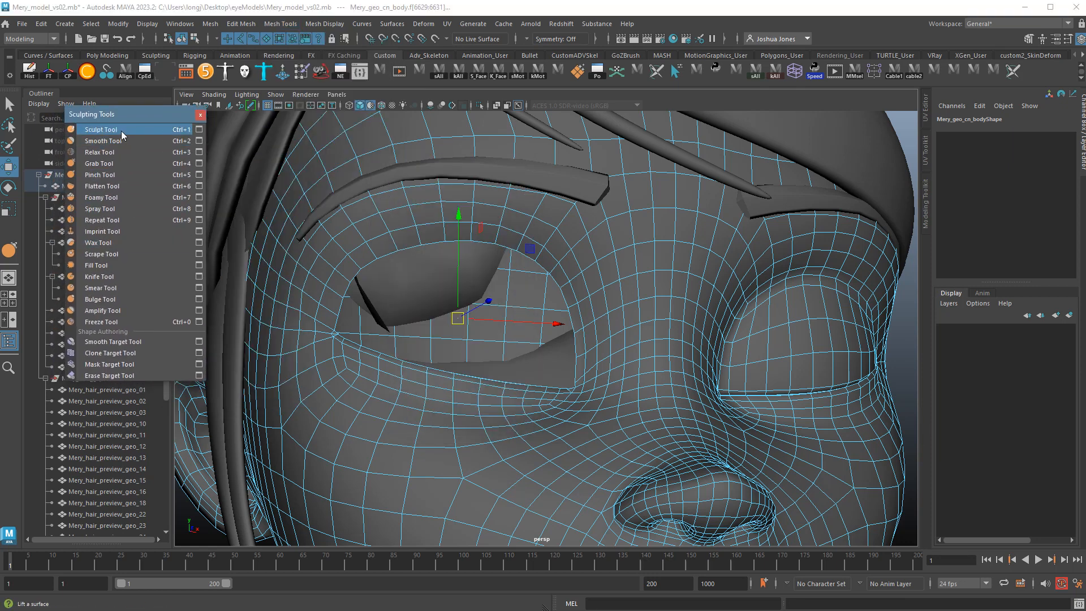
- Freeze the skin around the right eye opening with the Freeze Tool, and turn off the default material
left_click(104, 322)
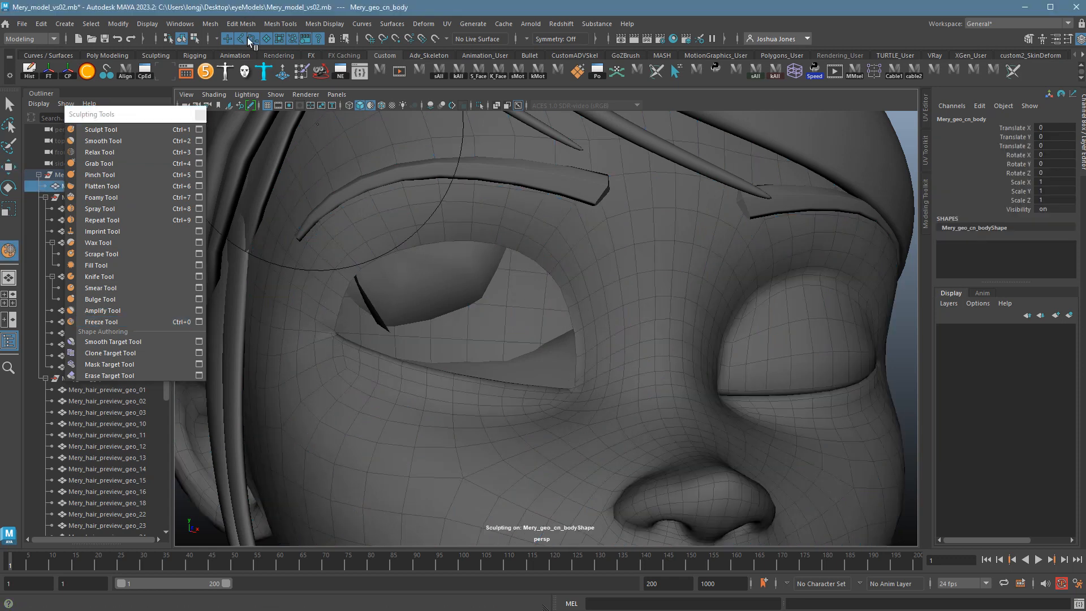
left_click(214, 95)
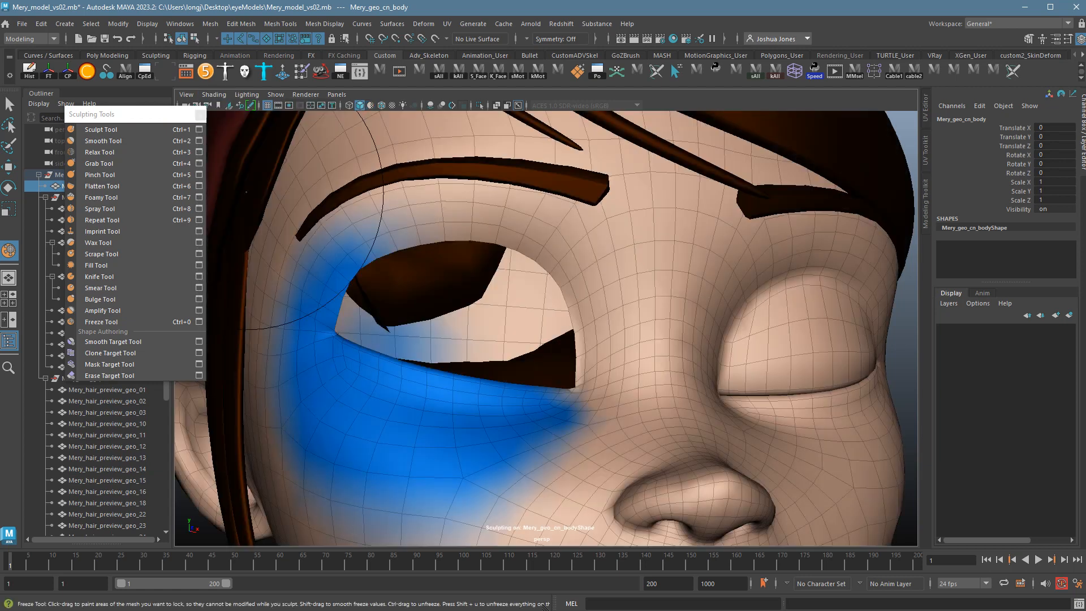
left_click(242, 186)
mouse_move(553, 340)
left_mouse_down()
mouse_move(395, 350)
mouse_move(557, 226)
mouse_move(475, 362)
mouse_move(546, 346)
mouse_move(410, 238)
left_mouse_up()
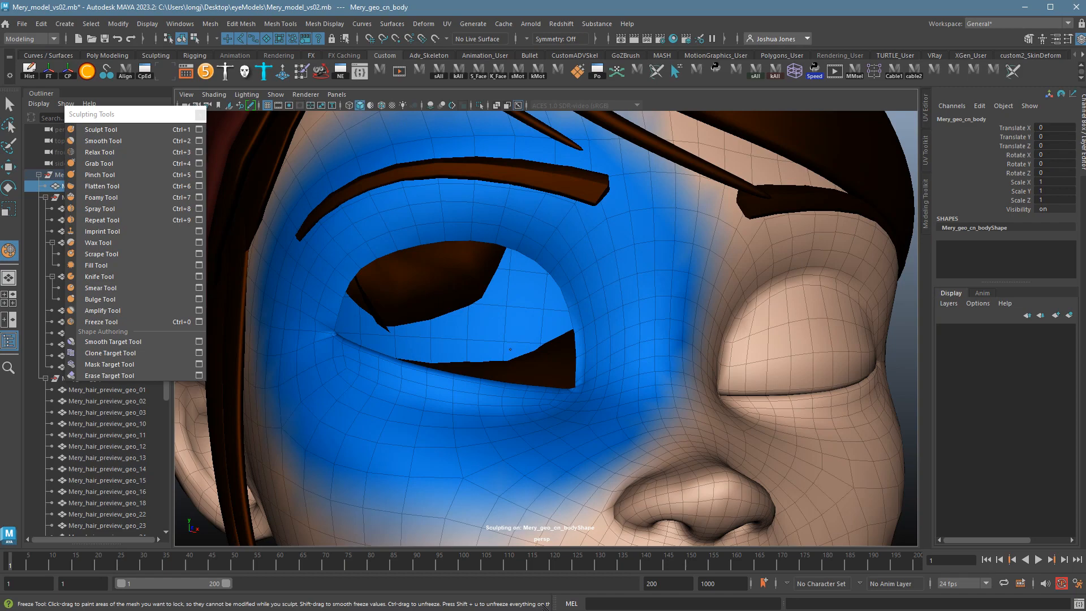
- Extend the frozen area around the right eye and unhide the eyelid faces
right_click_drag(580, 405, 475, 391, "alt")
mouse_move(473, 390)
left_mouse_down("alt")
mouse_move(437, 388)
mouse_move(377, 411)
mouse_move(538, 417)
mouse_move(430, 390)
mouse_move(398, 368)
mouse_move(460, 388)
mouse_move(435, 206)
mouse_move(625, 305)
mouse_move(362, 271)
mouse_move(429, 187)
left_mouse_up("alt")
right_click_drag(494, 307, 630, 311, "alt")
scroll(593, 323, "up", 3)
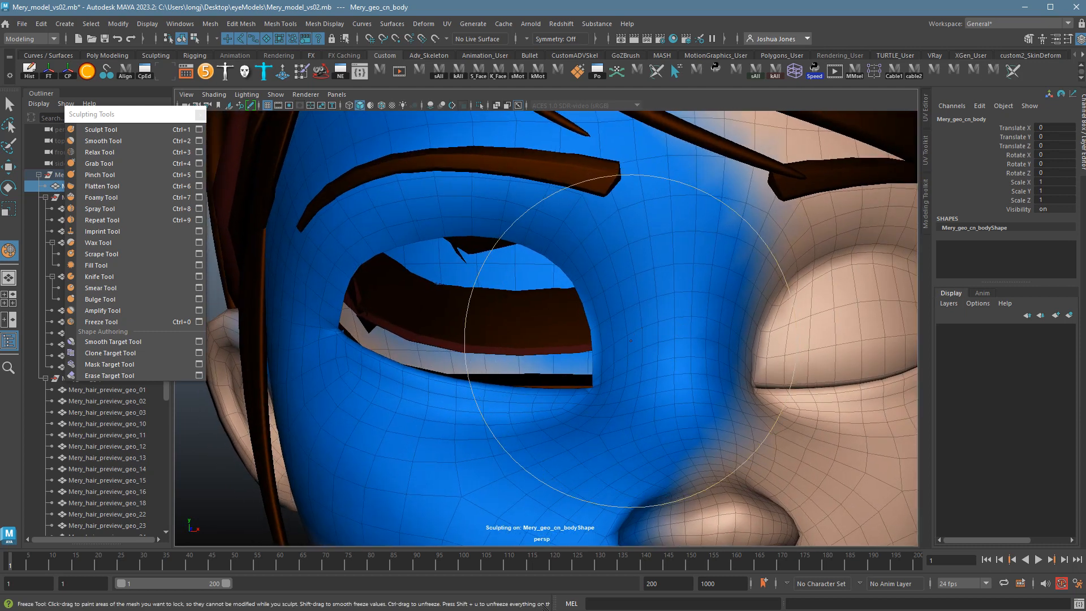
key("ctrl+shift+h")
mouse_move(534, 358)
left_mouse_down("alt")
mouse_move(557, 388)
mouse_move(533, 364)
mouse_move(571, 392)
mouse_move(594, 394)
mouse_move(562, 388)
mouse_move(572, 383)
left_mouse_up("alt")
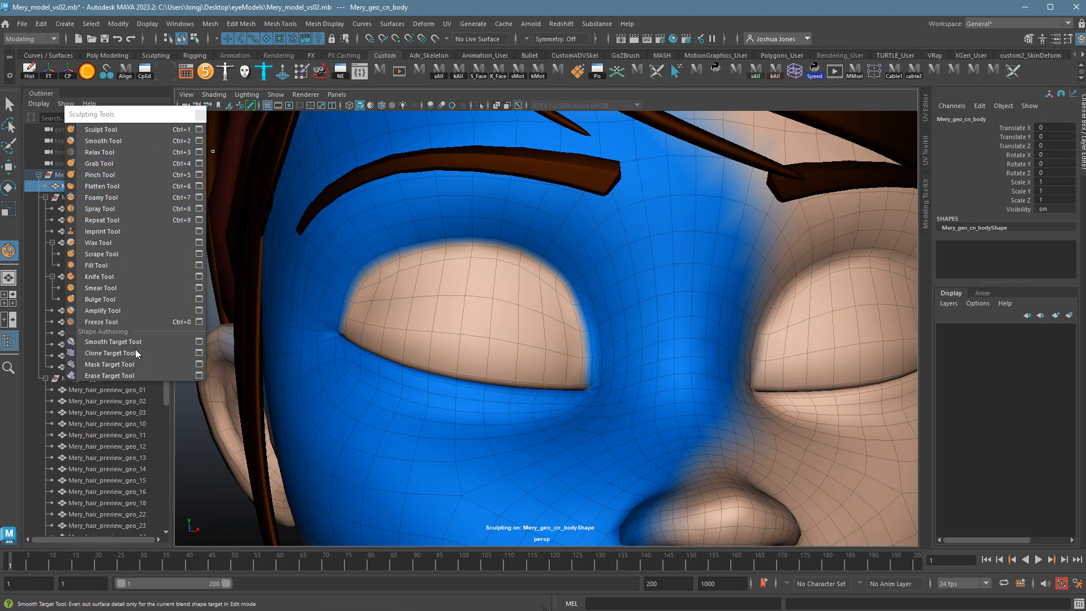
- Review the Freeze Tool's brush settings and close them without changes
left_click(117, 321)
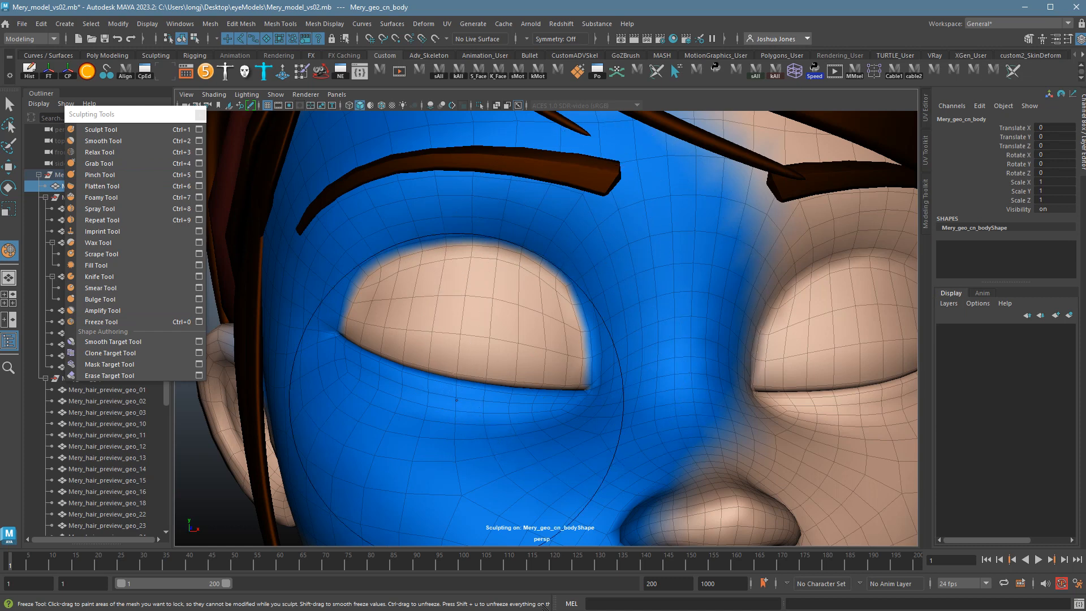
mouse_move(456, 400)
left_mouse_down()
mouse_move(517, 400)
mouse_move(367, 400)
mouse_move(379, 396)
left_mouse_up()
left_click(199, 321)
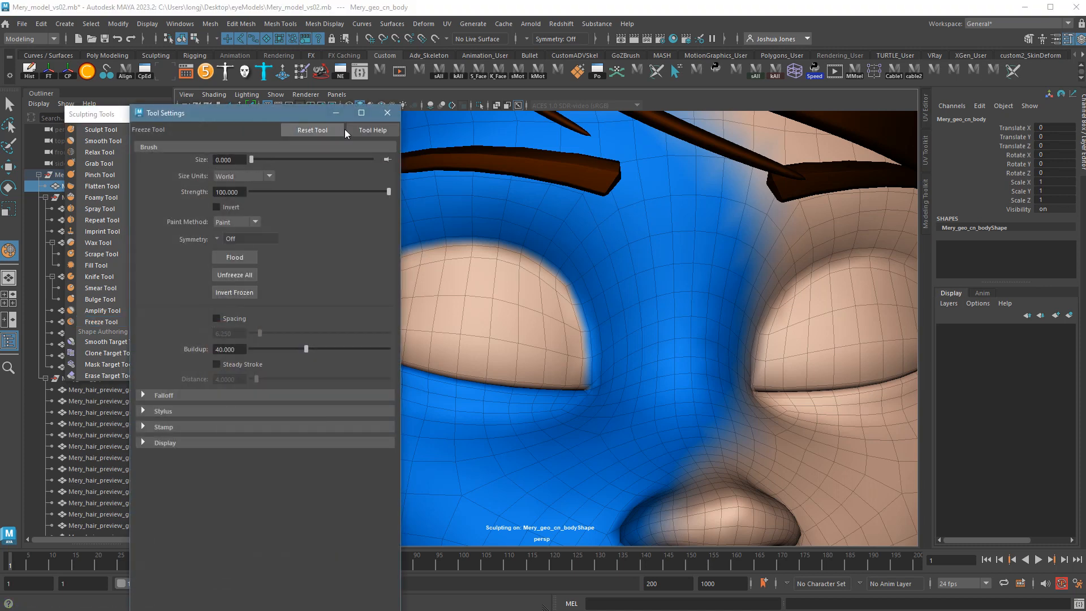
left_click(386, 113)
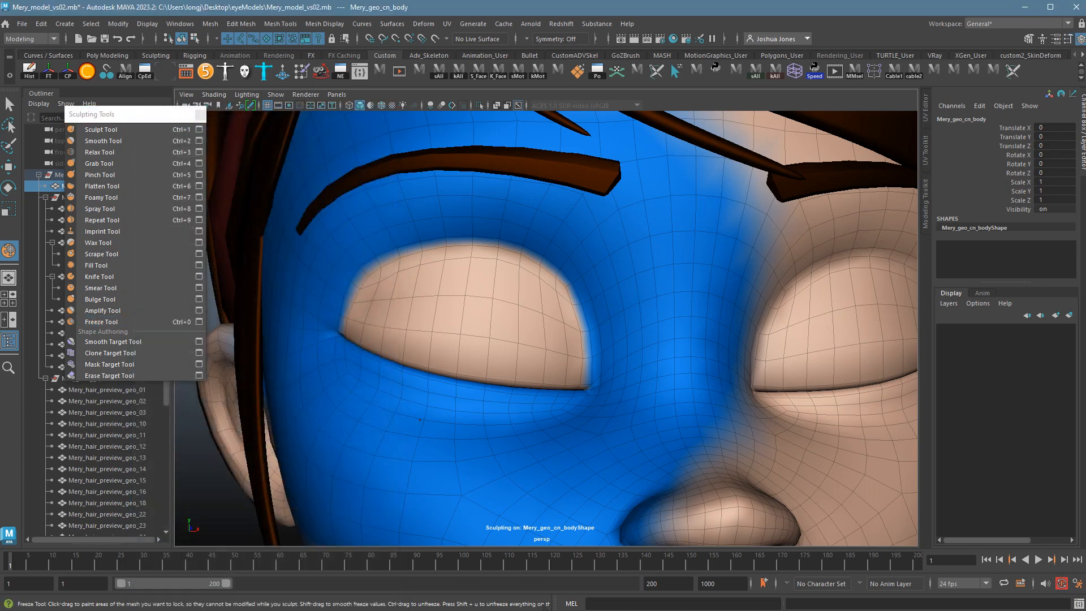
key("b")
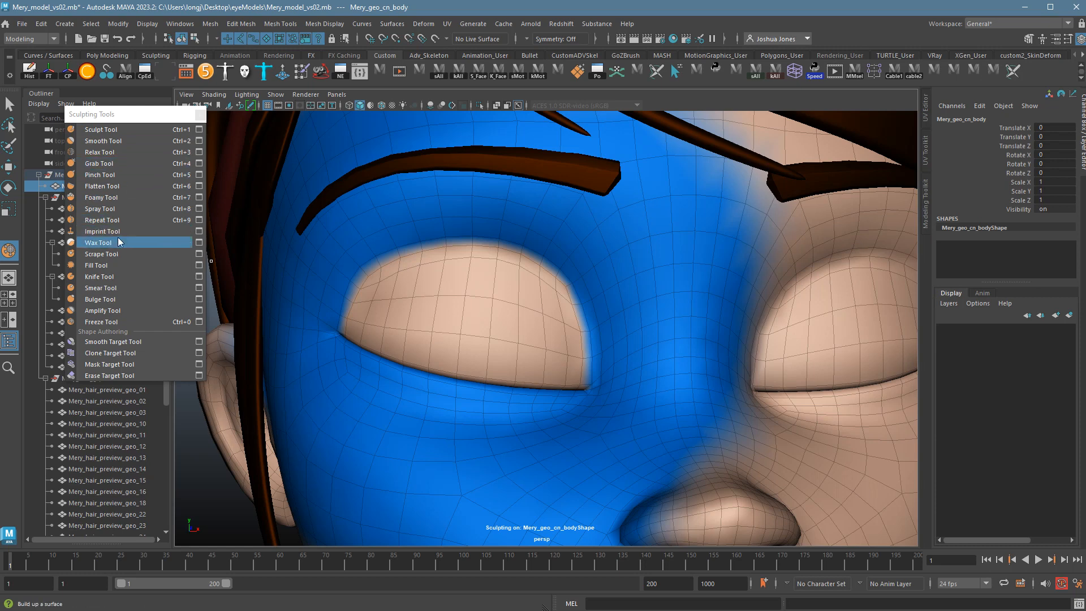
- Activate the Grab Tool and enlarge its brush to cover the whole right eyelid
left_click(113, 162)
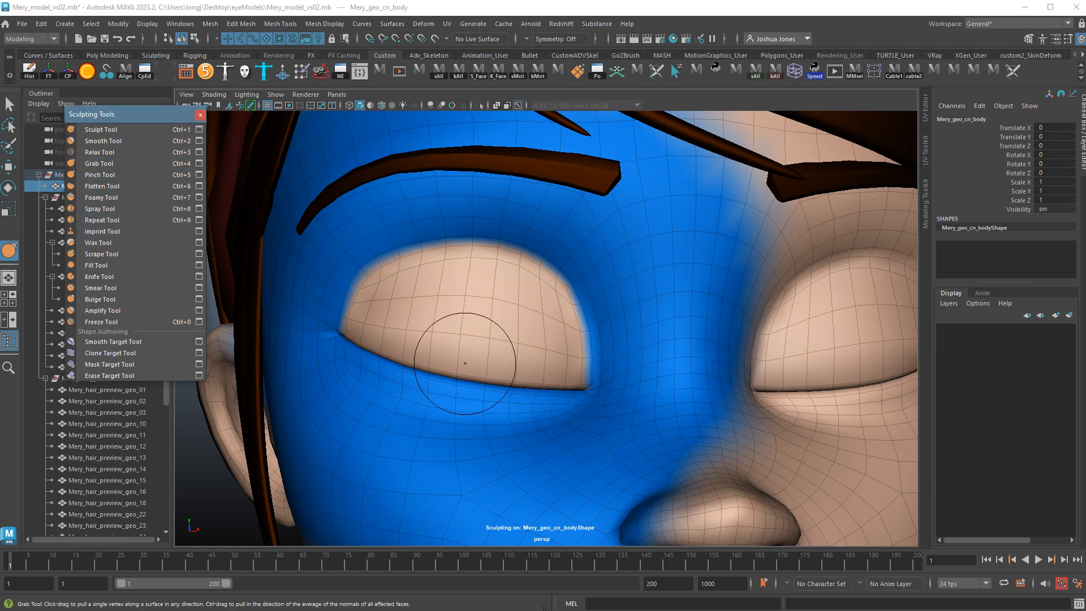
key("b")
left_click_drag(456, 355, 699, 355)
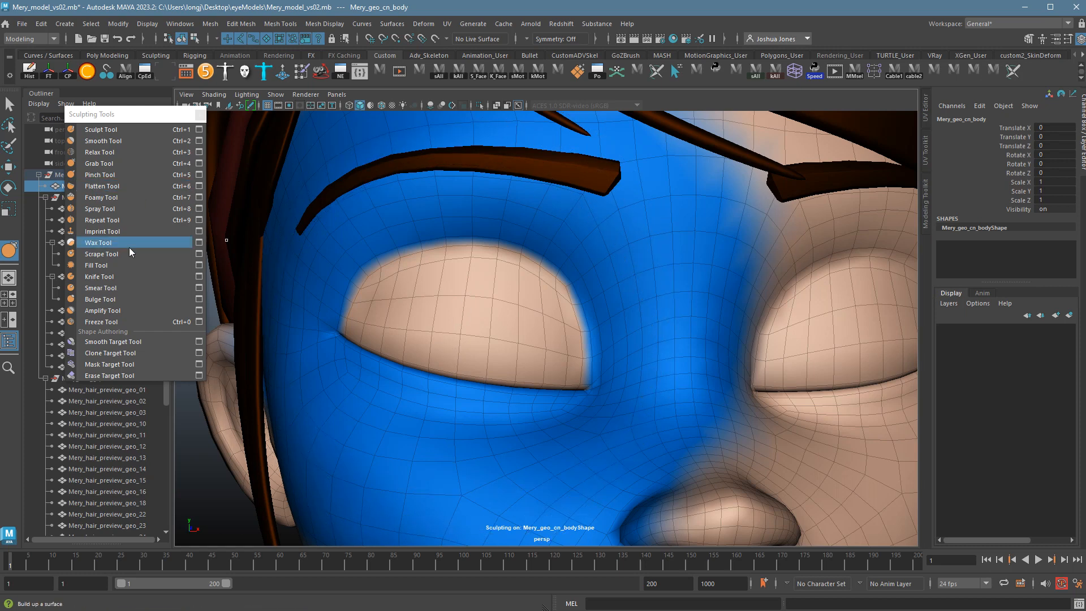
left_click(123, 164)
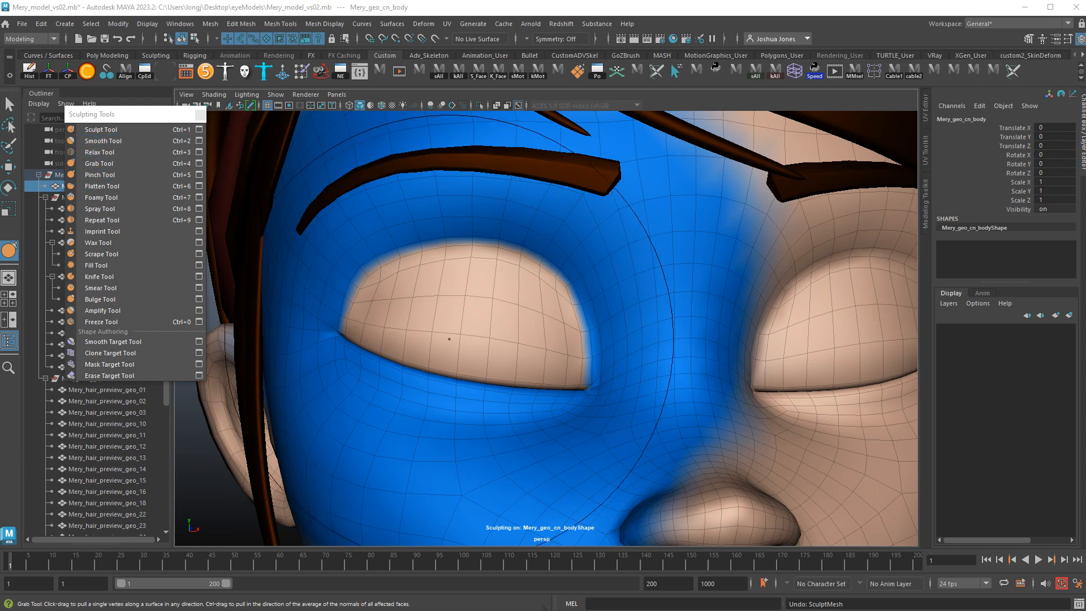
- Try to open the right eye by pulling the upper lid's edge up towards the crease with the Grab Tool
mouse_move(469, 356)
left_mouse_down()
mouse_move(470, 316)
mouse_move(472, 348)
mouse_move(442, 368)
mouse_move(390, 303)
left_mouse_up()
key("ctrl+z")
key("b")
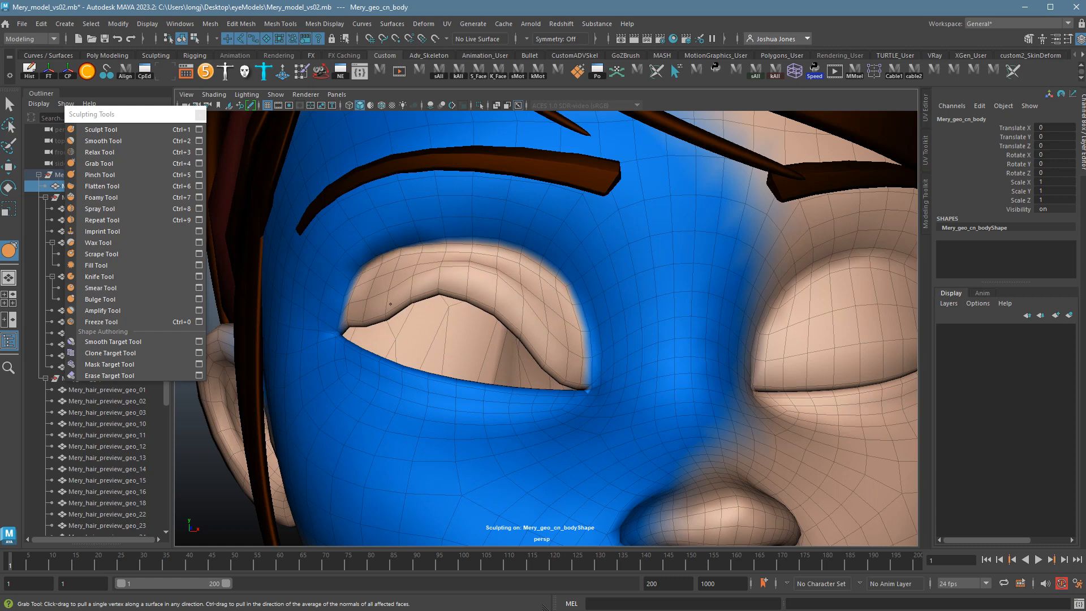
left_click_drag(498, 305, 540, 317)
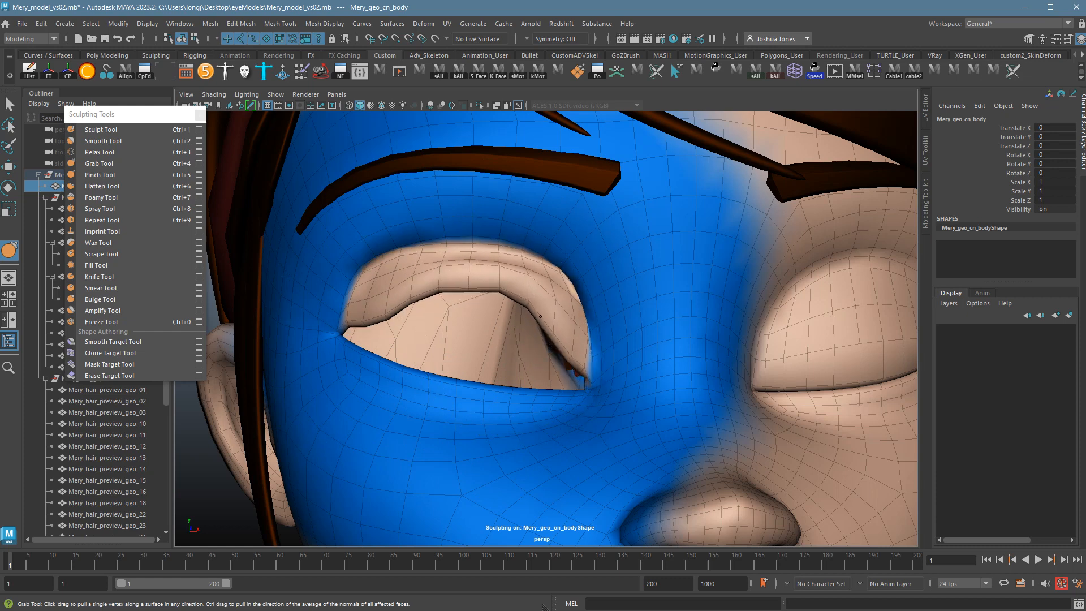
left_click_drag(412, 295, 410, 280)
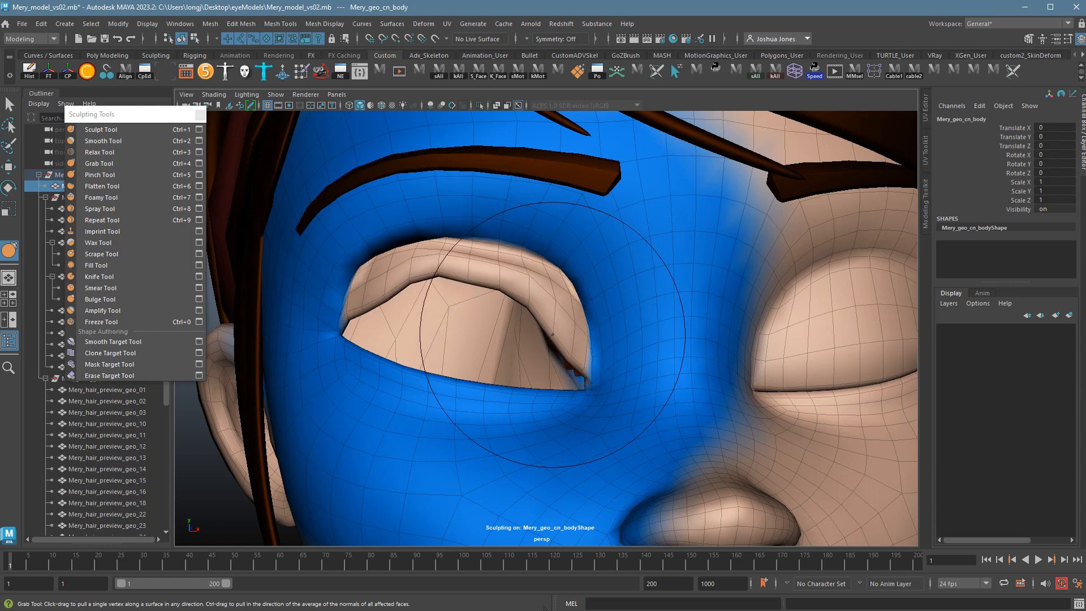
left_click_drag(512, 308, 567, 314)
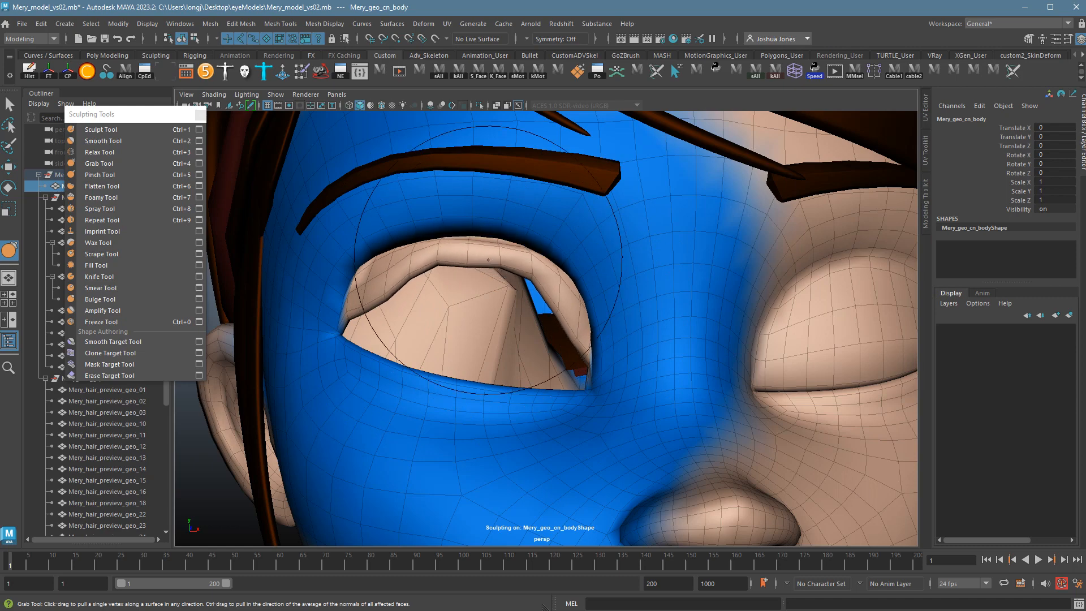
left_click_drag(395, 288, 377, 274)
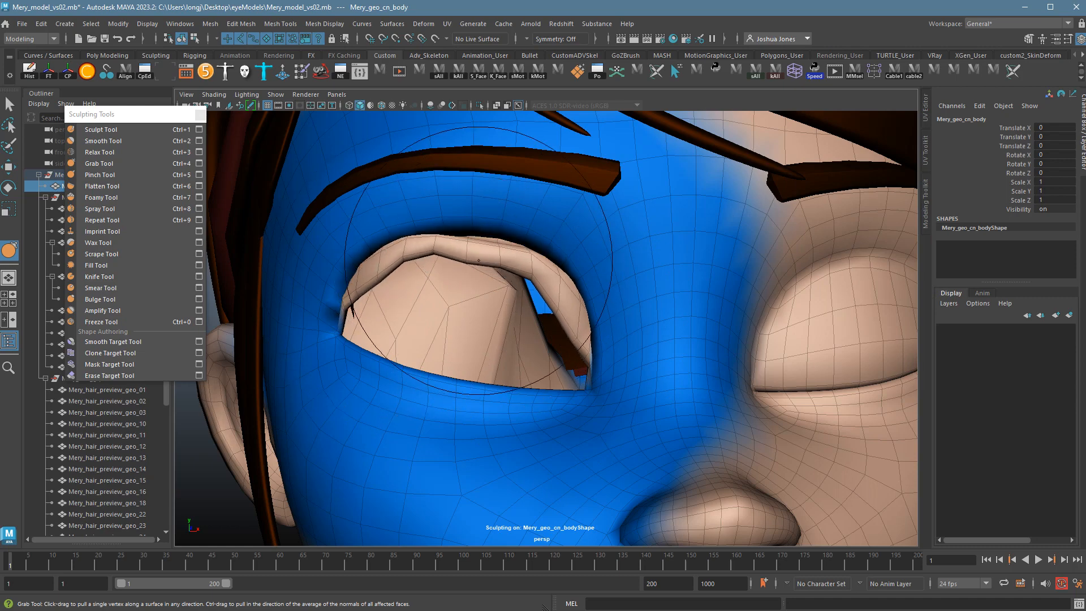
- Undo the Grab strokes on the right upper eyelid
right_click_drag(477, 251, 611, 350, "alt")
mouse_move(611, 351)
left_mouse_down("alt")
mouse_move(577, 353)
mouse_move(626, 368)
mouse_move(591, 354)
mouse_move(552, 364)
mouse_move(540, 409)
left_mouse_up("alt")
left_click_drag(444, 359, 458, 309)
key("ctrl+z")
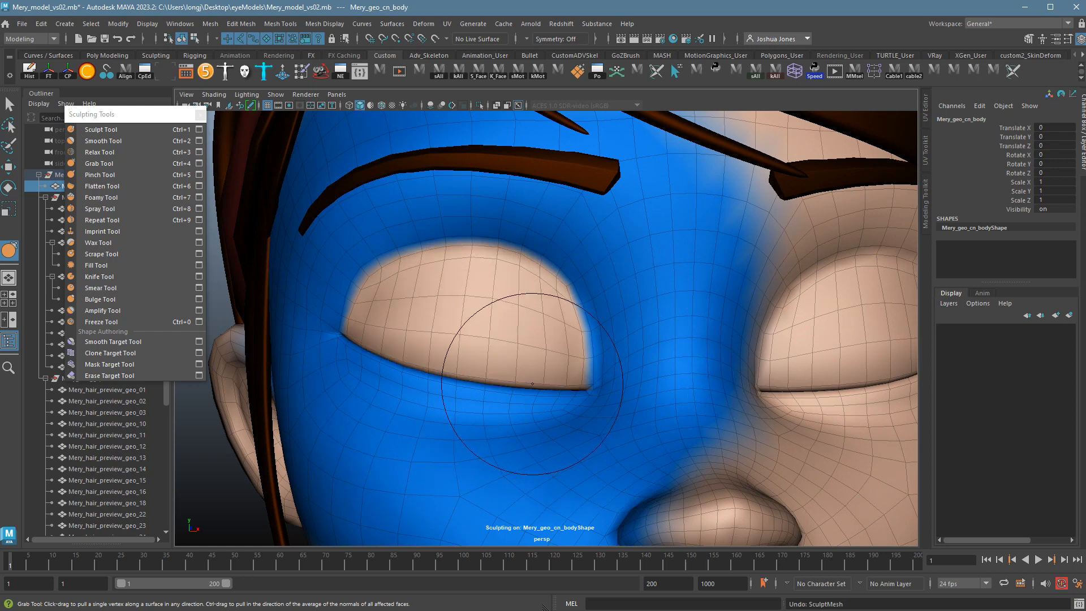
key("ctrl+z")
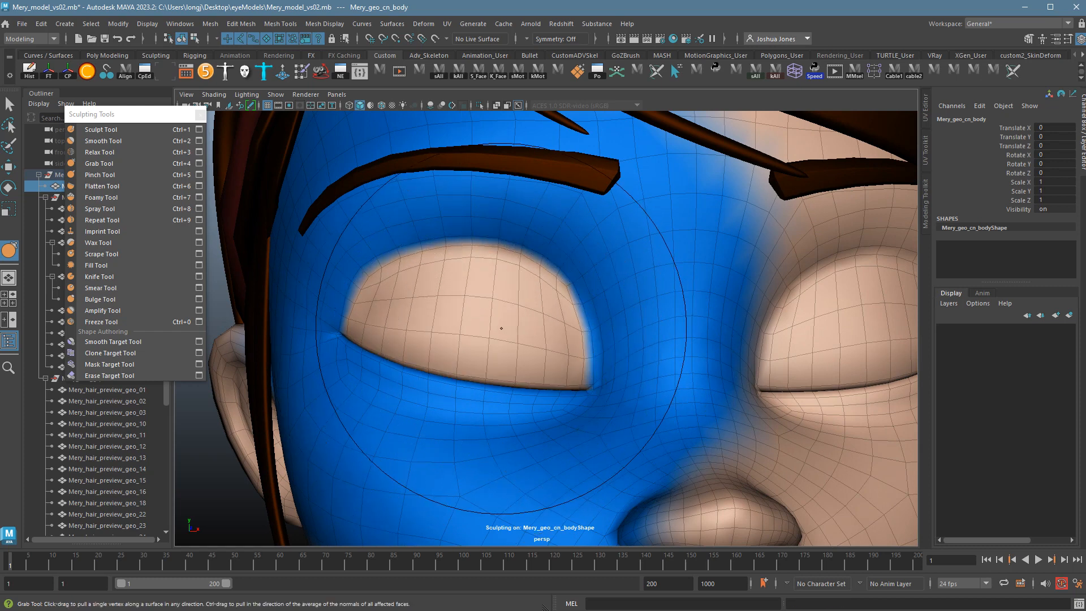
- Pull the right upper eyelid partway up from the lower lid with broad Grab strokes, forming an even arc
mouse_move(497, 322)
left_mouse_down()
mouse_move(480, 300)
mouse_move(466, 332)
left_mouse_up()
left_click_drag(390, 339, 388, 334)
left_click_drag(504, 364, 475, 362)
key("b")
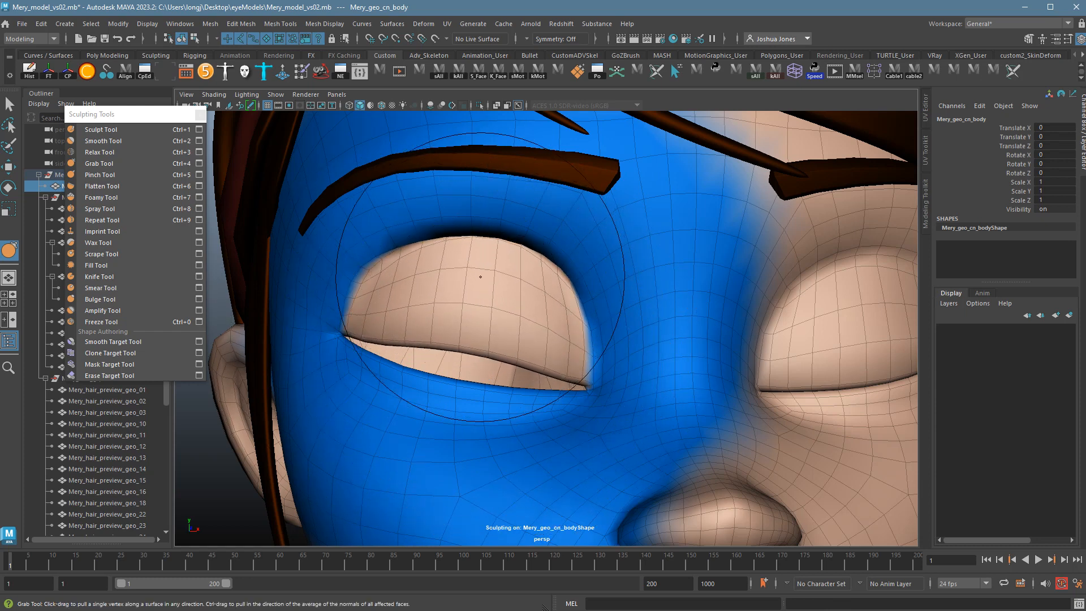
mouse_move(397, 284)
left_mouse_down()
mouse_move(391, 274)
mouse_move(370, 280)
left_mouse_up()
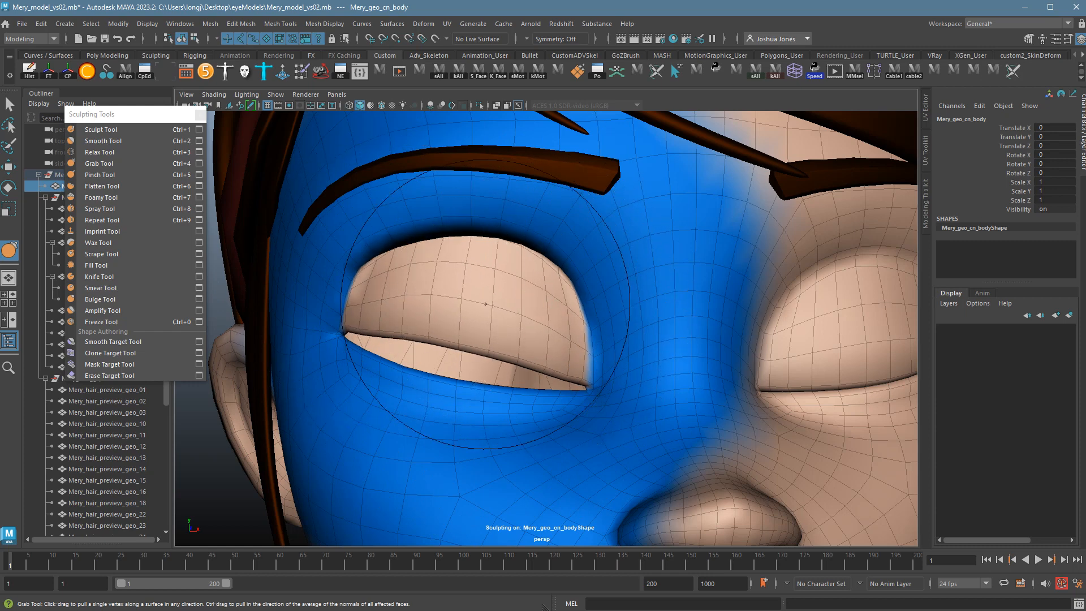
key("b")
left_click_drag(507, 343, 455, 345)
mouse_move(521, 357)
left_mouse_down()
mouse_move(523, 343)
mouse_move(435, 322)
mouse_move(368, 322)
left_mouse_up()
left_click_drag(464, 317, 559, 348)
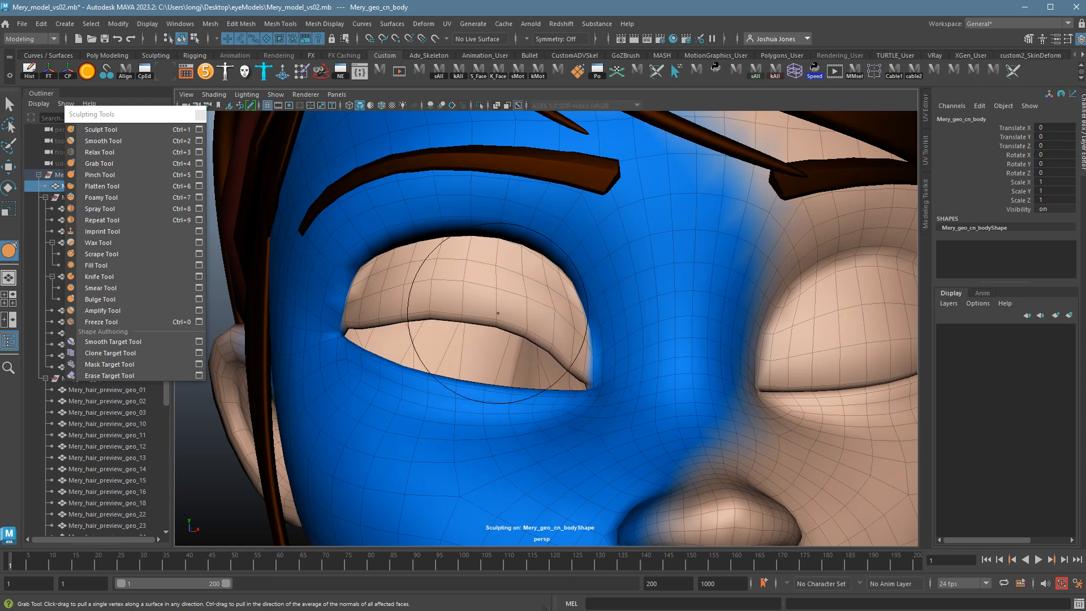
- Raise the right upper lid's edge close to the crease and round its arch with adjusted-size Grab strokes
key("b")
mouse_move(480, 327)
left_mouse_down()
mouse_move(445, 326)
mouse_move(457, 314)
mouse_move(521, 314)
left_mouse_up()
key("b")
mouse_move(440, 297)
left_mouse_down()
mouse_move(435, 283)
mouse_move(495, 292)
mouse_move(498, 282)
mouse_move(533, 300)
left_mouse_up()
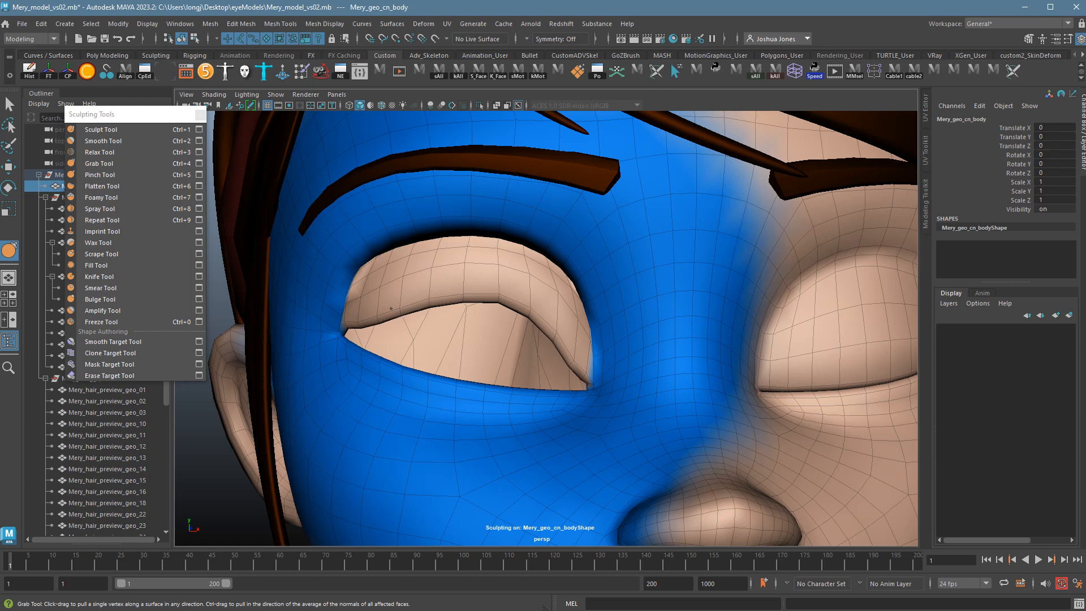
key("b")
mouse_move(439, 299)
left_mouse_down()
mouse_move(370, 294)
mouse_move(457, 269)
left_mouse_up()
mouse_move(525, 296)
left_mouse_down()
mouse_move(530, 283)
mouse_move(581, 347)
mouse_move(553, 294)
left_mouse_up()
left_click_drag(443, 266, 435, 272)
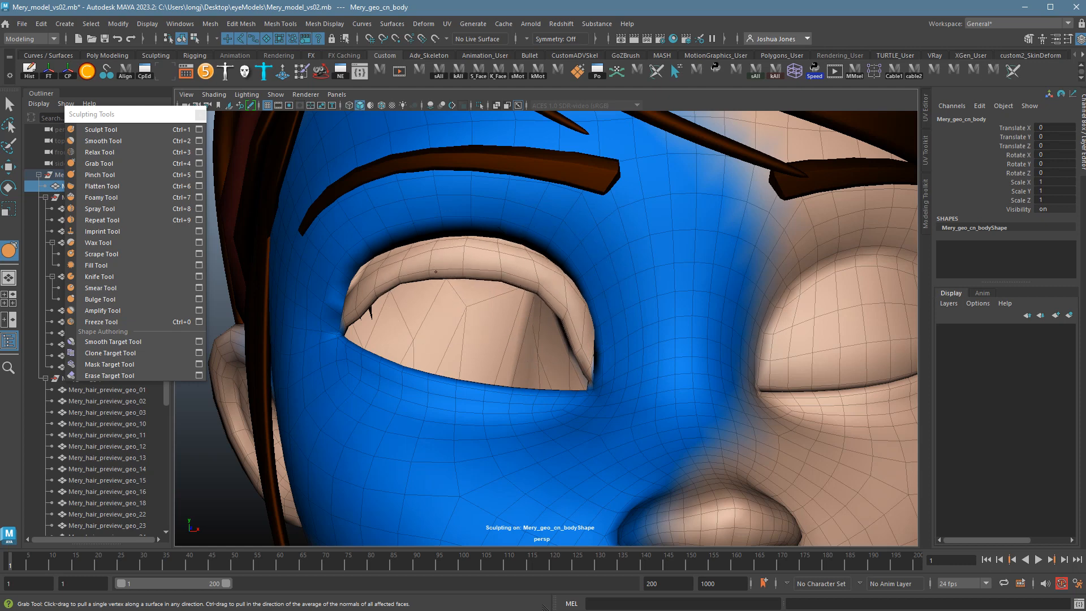
mouse_move(462, 313)
left_mouse_down("alt")
mouse_move(466, 252)
mouse_move(396, 254)
mouse_move(344, 275)
left_mouse_up("alt")
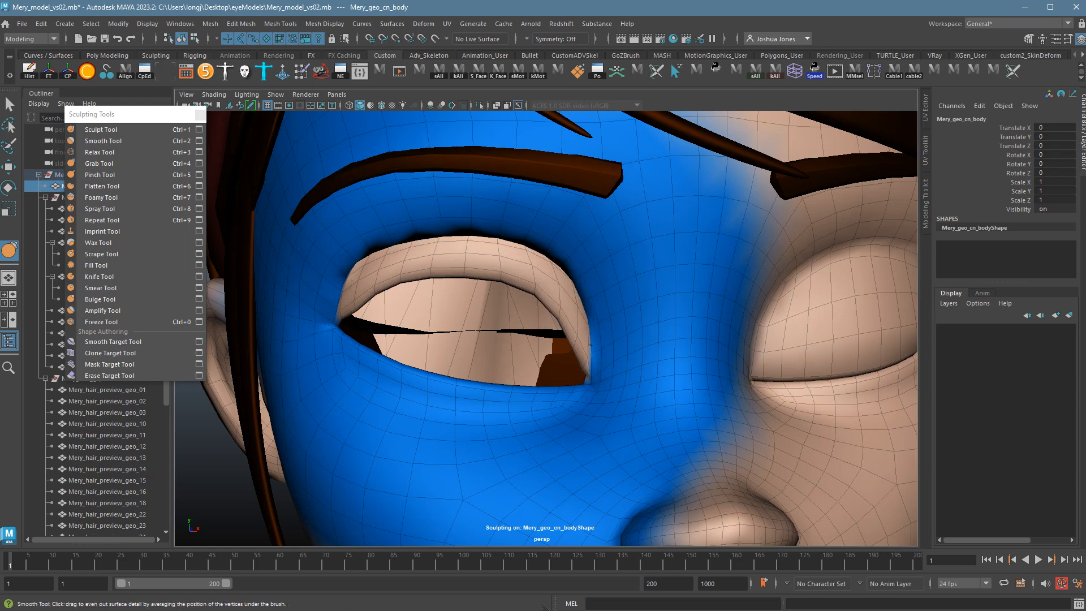
- Raise the right upper lid's edge further towards the crease and even out its arc with Grab strokes
key("ctrl+4")
left_click_drag(577, 318, 547, 270, "shift")
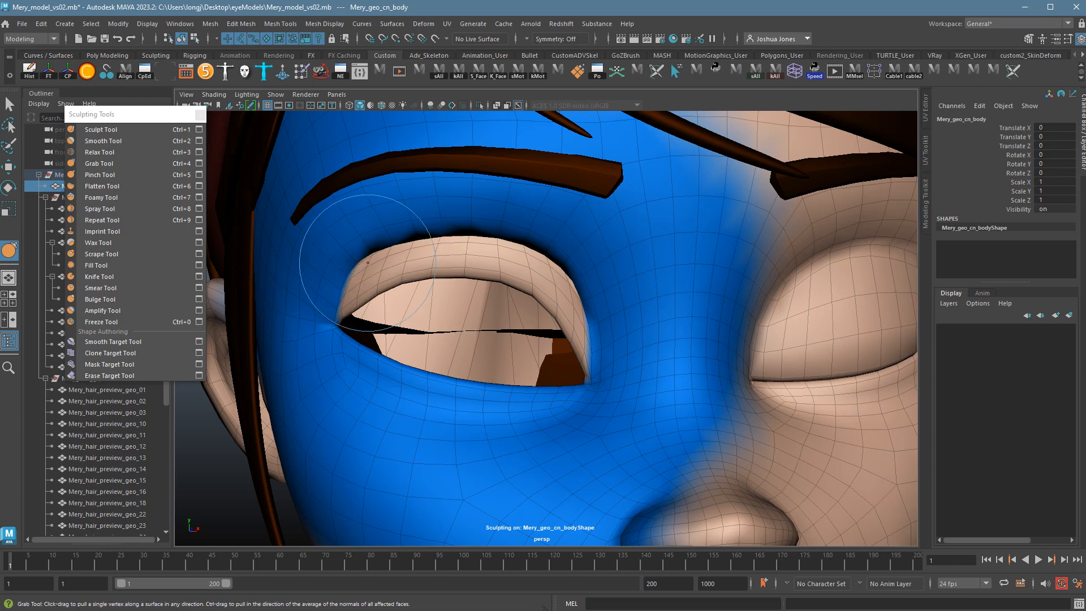
mouse_move(397, 272)
left_mouse_down()
mouse_move(373, 281)
mouse_move(431, 265)
mouse_move(548, 284)
left_mouse_up()
left_click_drag(562, 322, 568, 320)
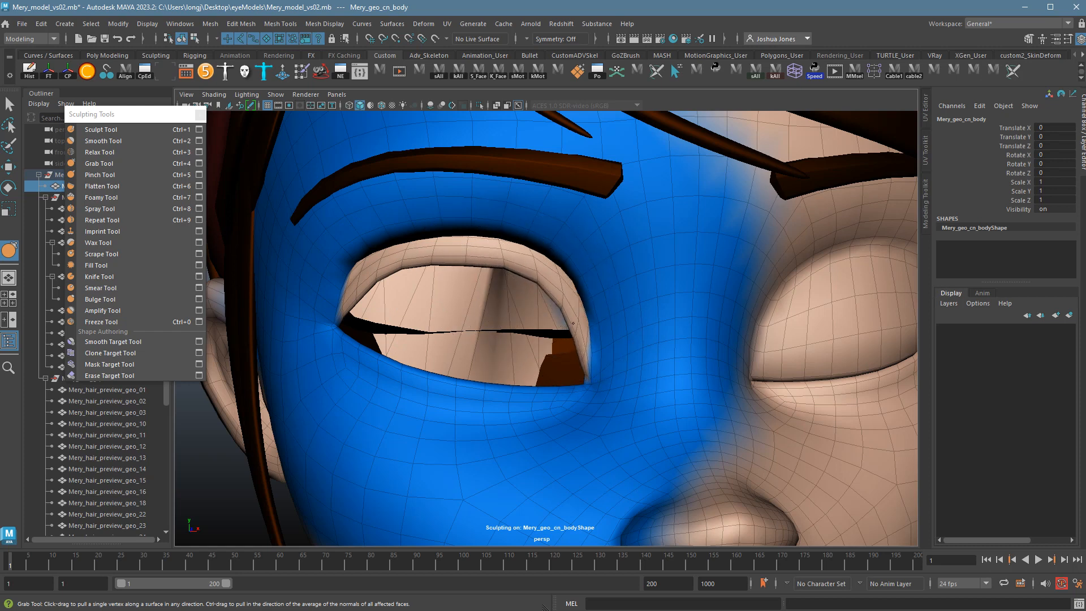
key("ctrl+2")
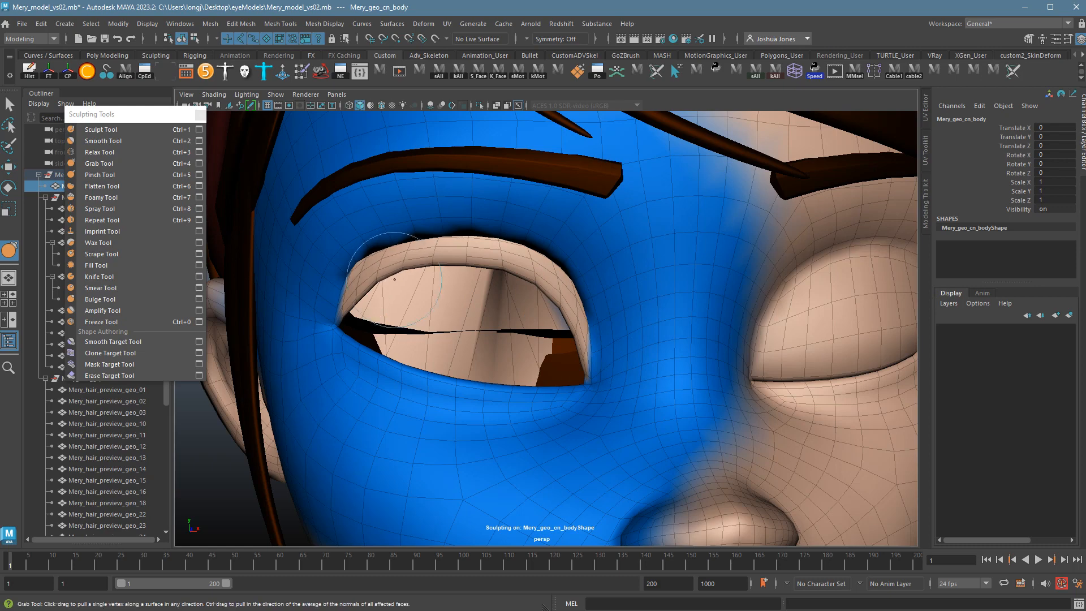
- Examine the opened right eyelid's shape and thickness from several side and low angles
mouse_move(459, 340)
left_mouse_down("alt")
mouse_move(443, 354)
mouse_move(475, 354)
mouse_move(468, 334)
left_mouse_up("alt")
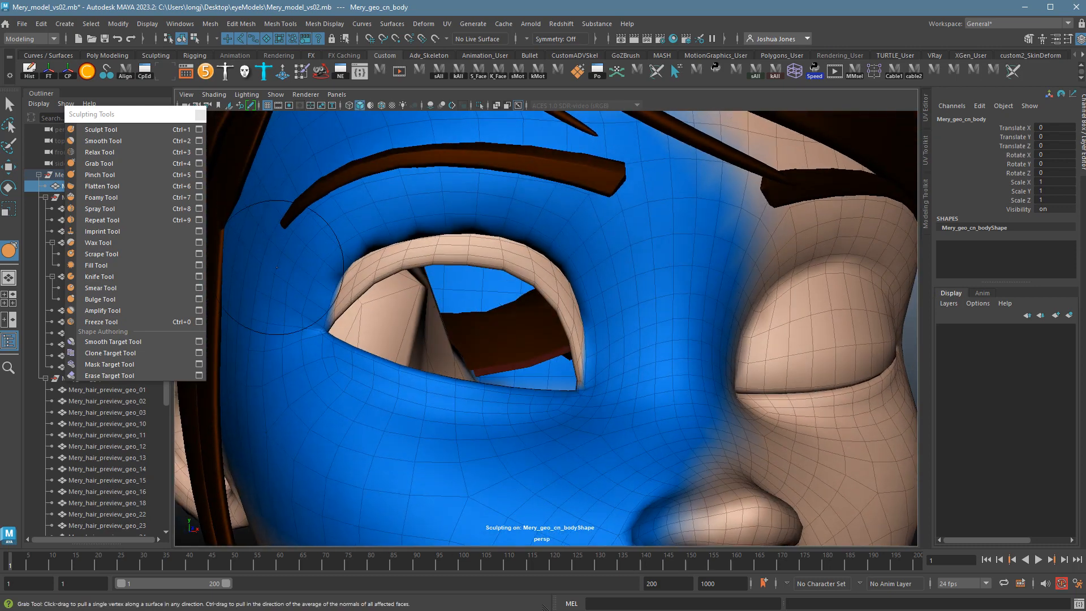
mouse_move(276, 267)
left_mouse_down("alt")
mouse_move(453, 356)
mouse_move(473, 348)
left_mouse_up("alt")
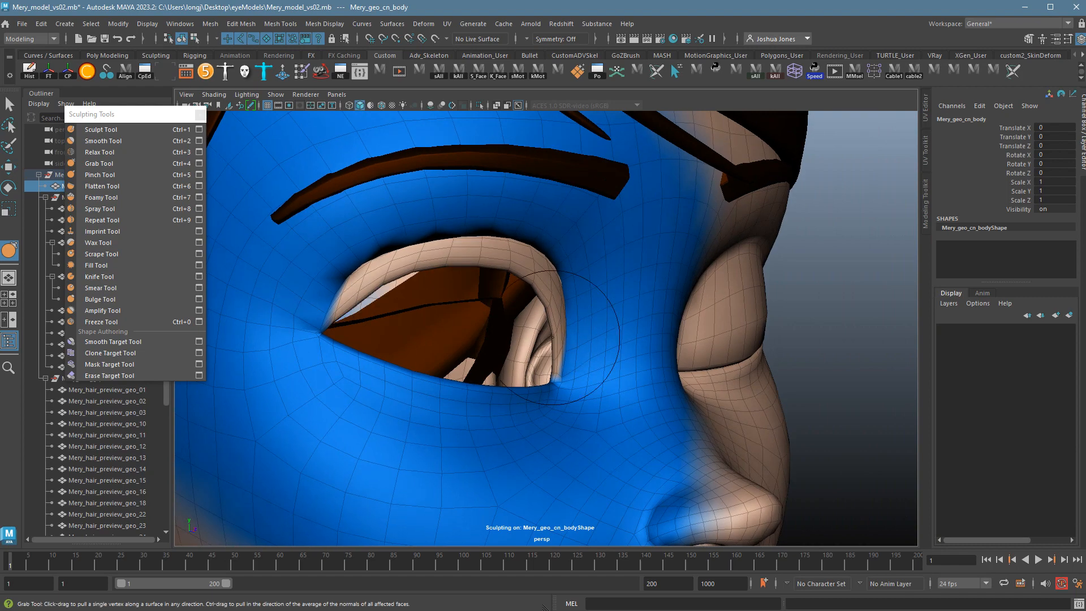
left_click_drag(553, 337, 469, 345, "alt")
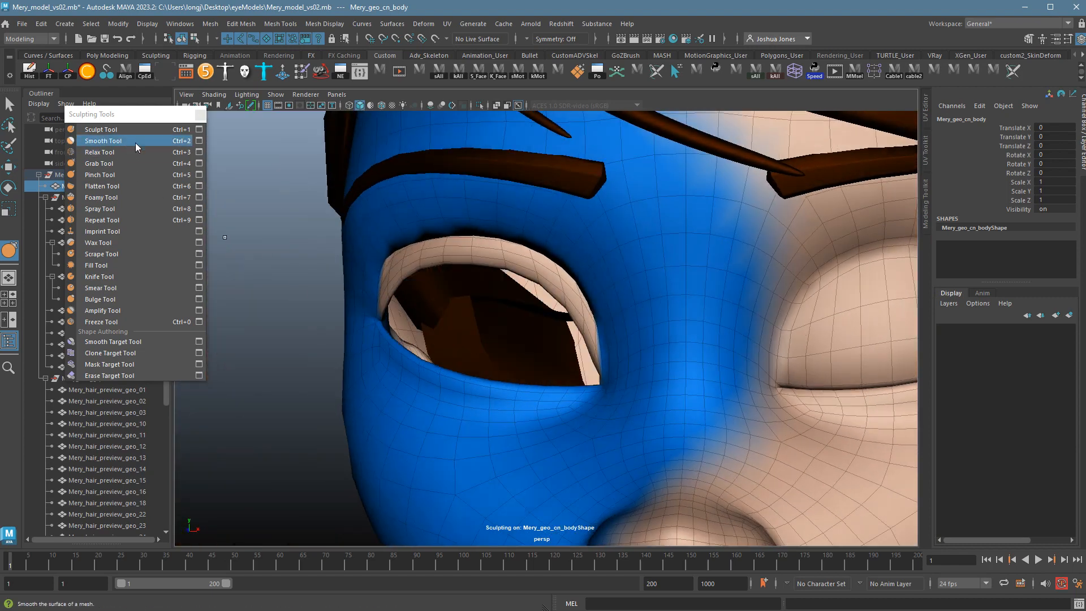
mouse_move(438, 263)
left_mouse_down("alt")
mouse_move(399, 339)
mouse_move(416, 364)
mouse_move(396, 339)
left_mouse_up("alt")
key("ctrl+2")
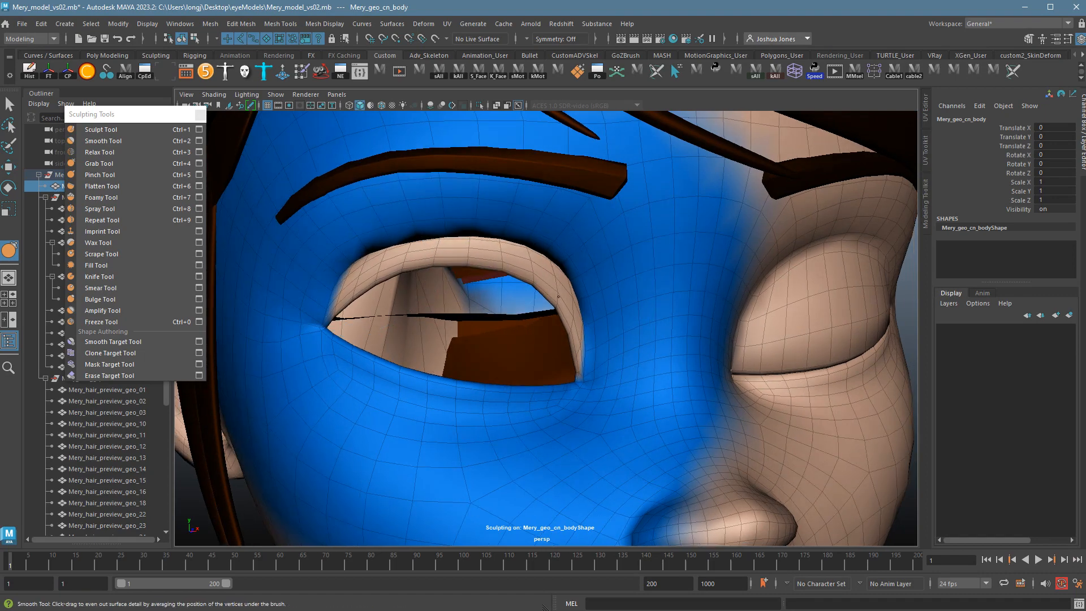
mouse_move(568, 360)
left_mouse_down("alt")
mouse_move(468, 371)
mouse_move(461, 359)
left_mouse_up("alt")
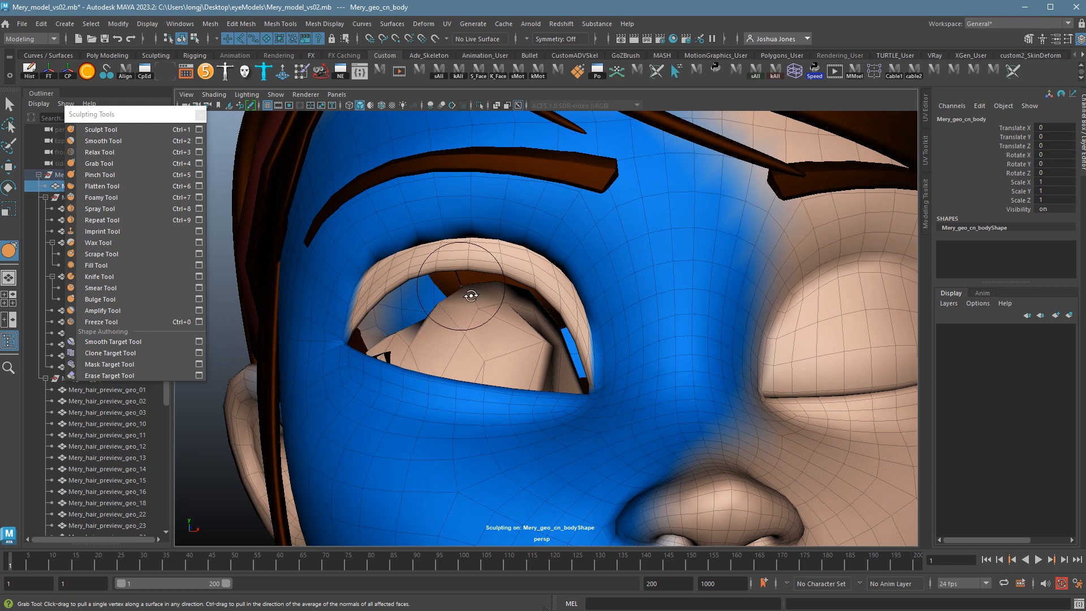
left_click_drag(471, 295, 557, 290, "alt")
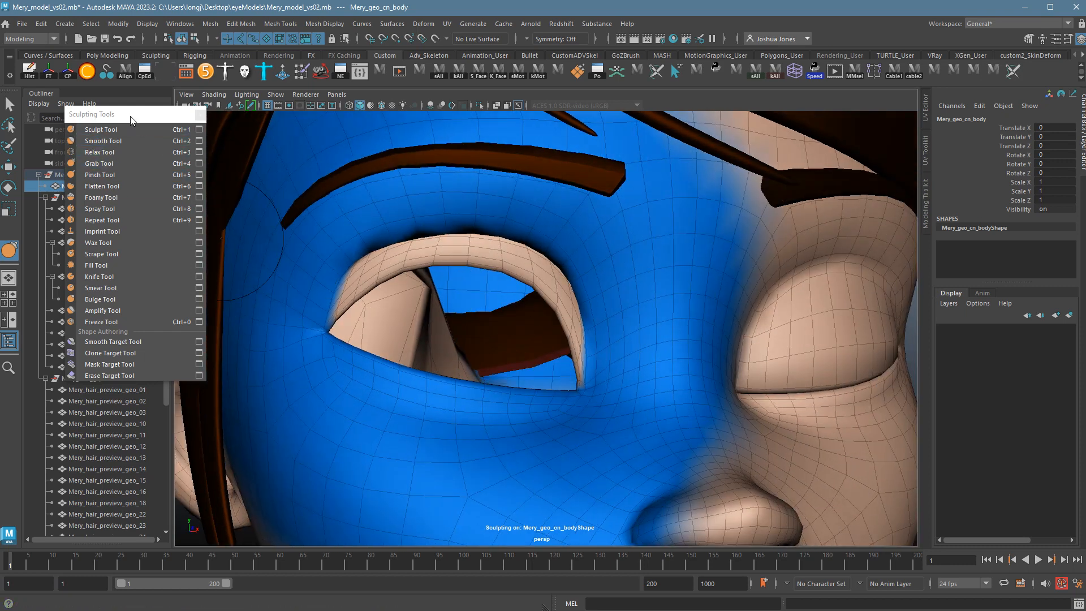
- Unhide the right eyeball, Mery_geo_rg_eye, as a reference behind the opened lid
mouse_move(130, 117)
left_mouse_down()
mouse_move(240, 254)
mouse_move(242, 241)
left_mouse_up()
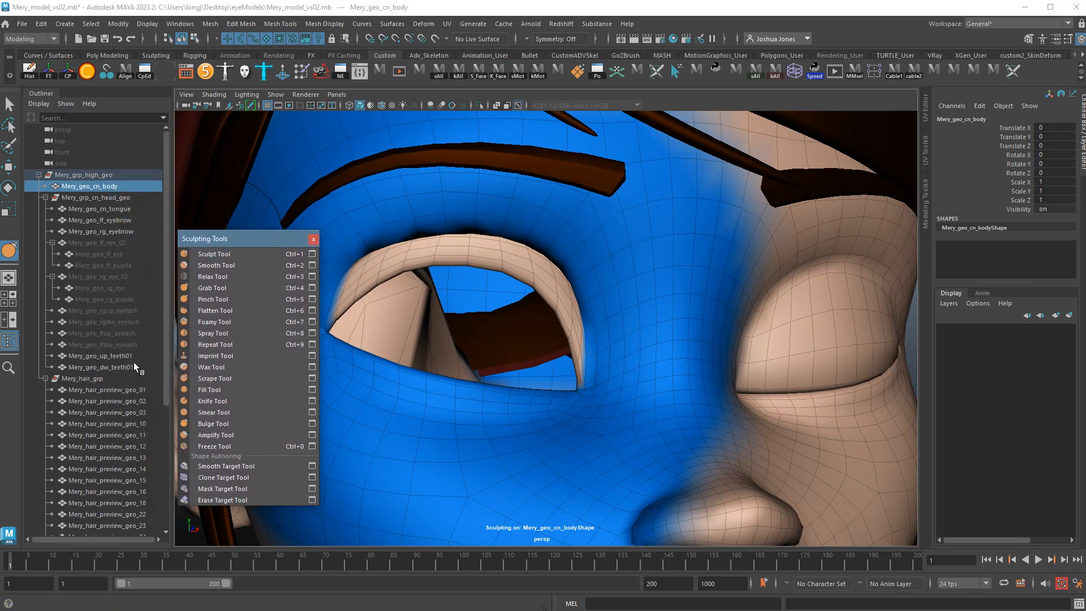
left_click(134, 289)
key("shift+h")
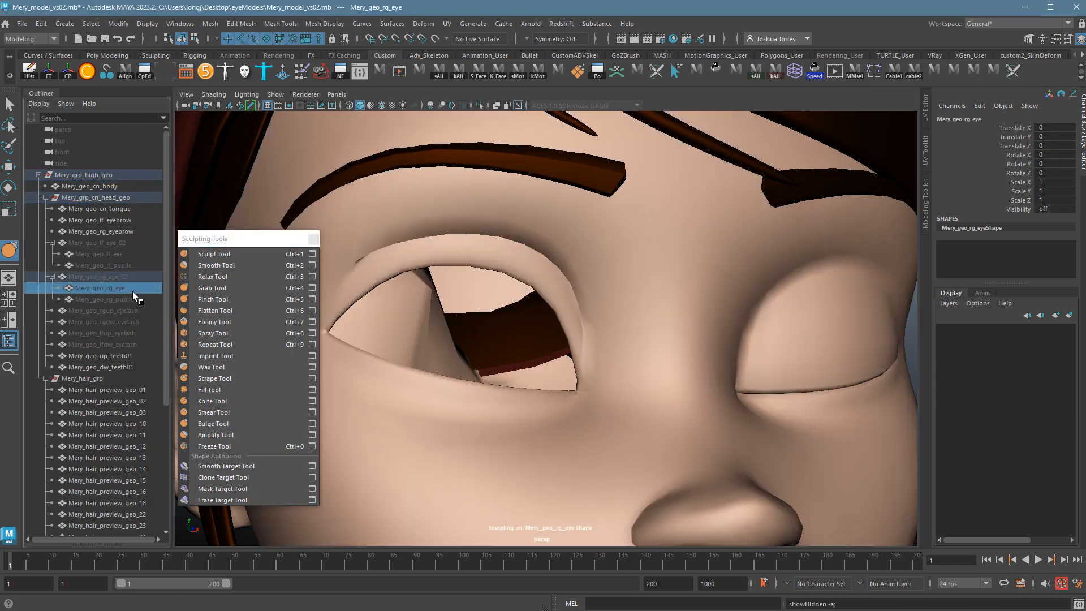
mouse_move(449, 371)
left_mouse_down("alt")
mouse_move(417, 407)
mouse_move(417, 395)
mouse_move(481, 410)
mouse_move(471, 408)
left_mouse_up("alt")
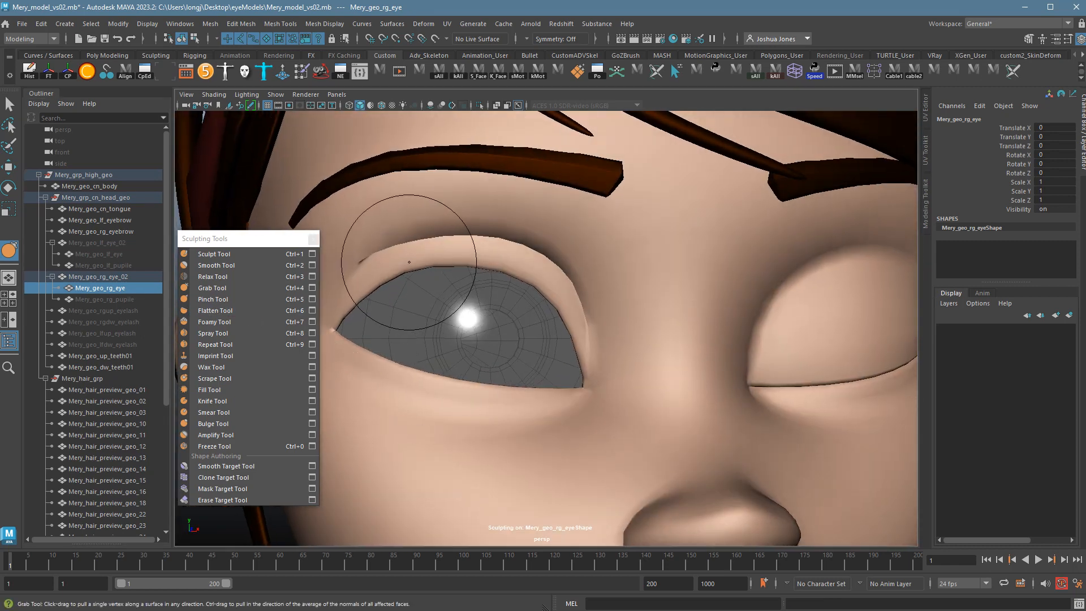
- Fit the right upper lid of the body mesh around the eyeball with the Grab Tool and smooth its edge
key("q")
left_click(398, 259)
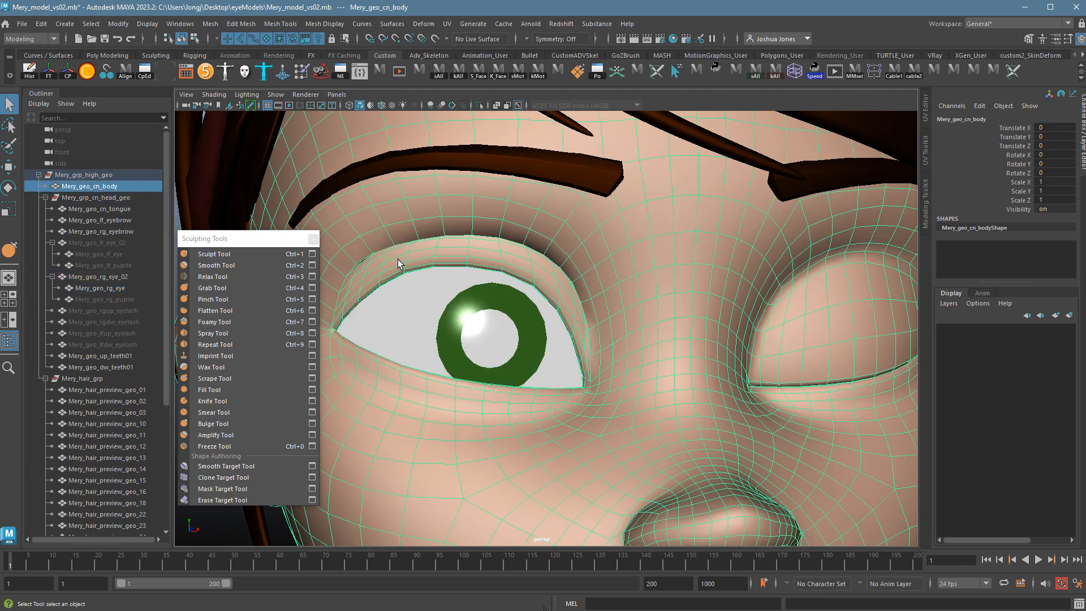
left_click(237, 286)
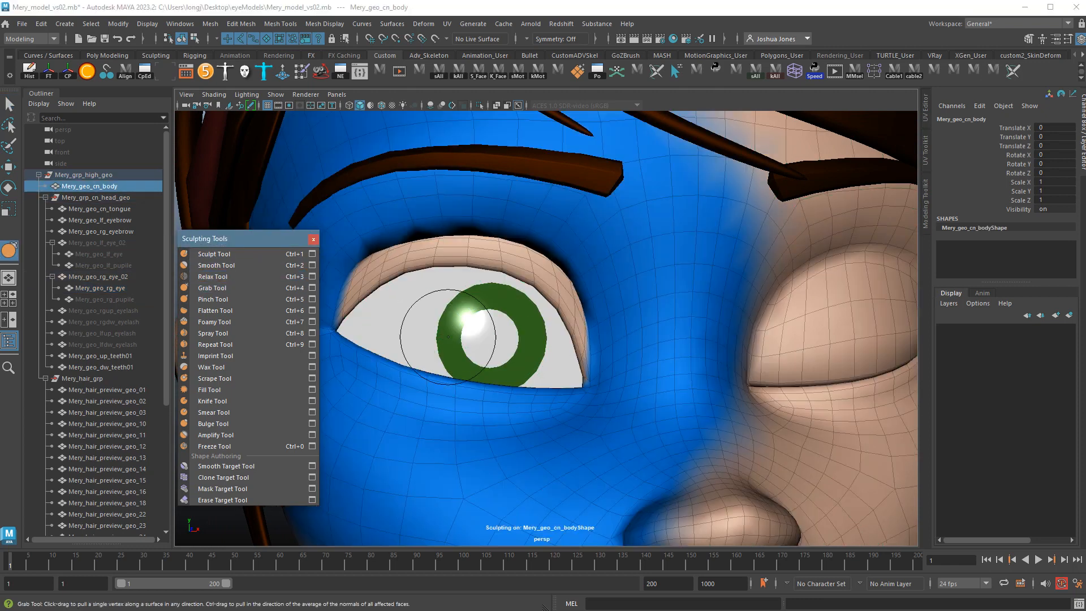
left_click_drag(447, 337, 584, 405, "alt")
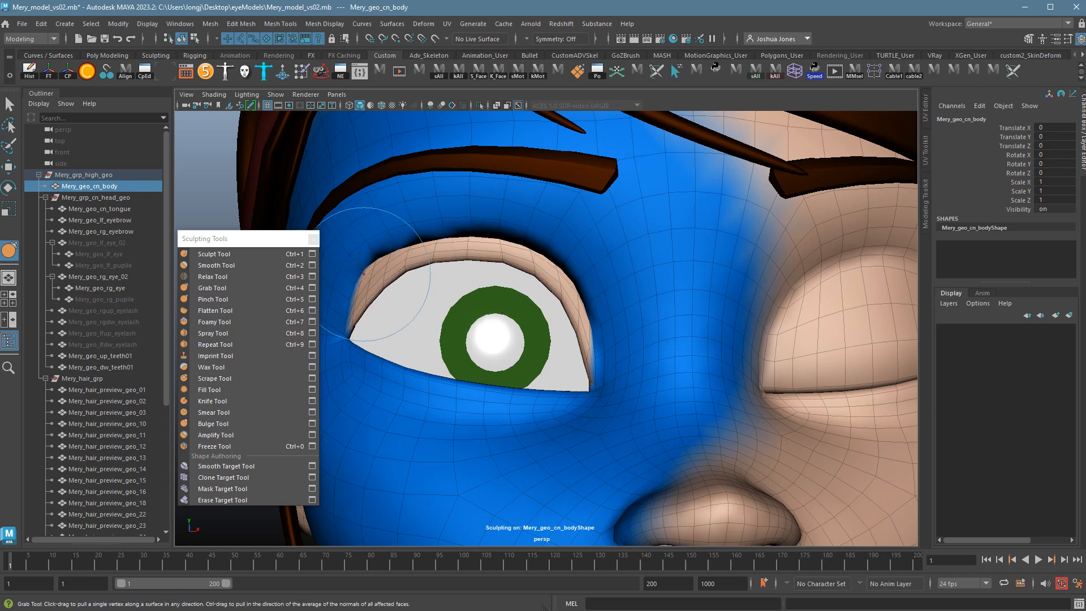
mouse_move(482, 248)
left_mouse_down("shift")
mouse_move(557, 296)
mouse_move(585, 357)
left_mouse_up("shift")
- Unfreeze all frozen areas of the body mesh through the Freeze Tool's settings
right_click_drag(662, 394, 326, 403, "alt")
left_click_drag(327, 404, 440, 352, "alt")
left_click_drag(487, 351, 467, 354, "alt")
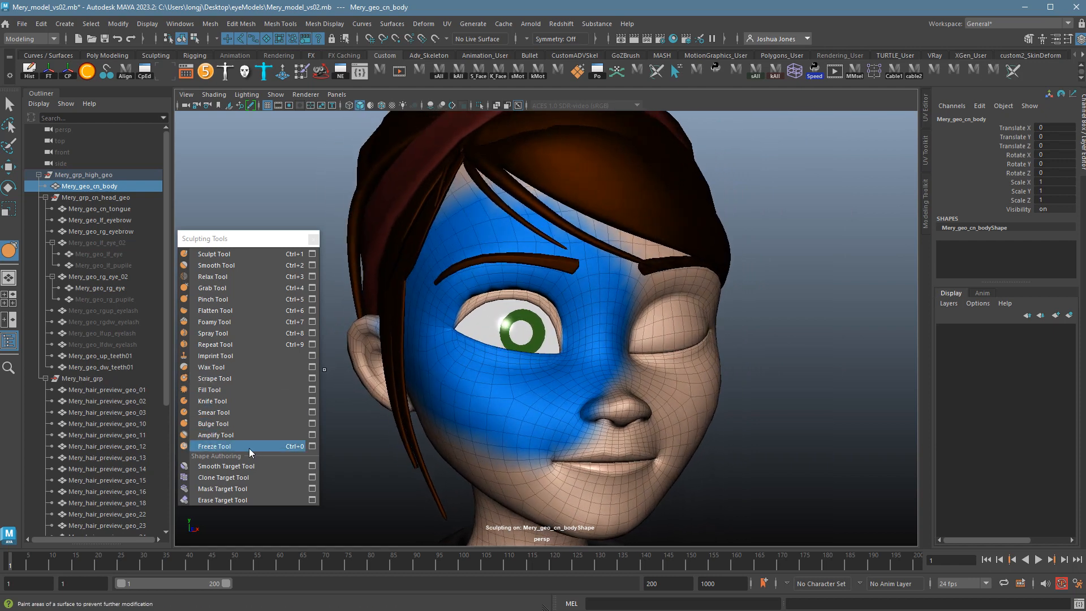
left_click(312, 446)
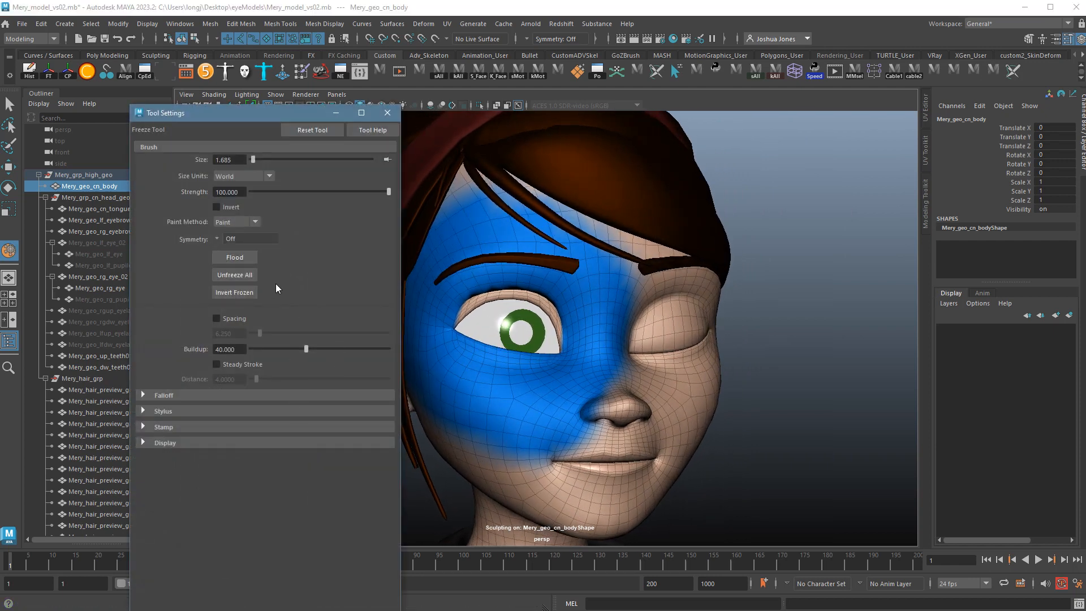
left_click(235, 275)
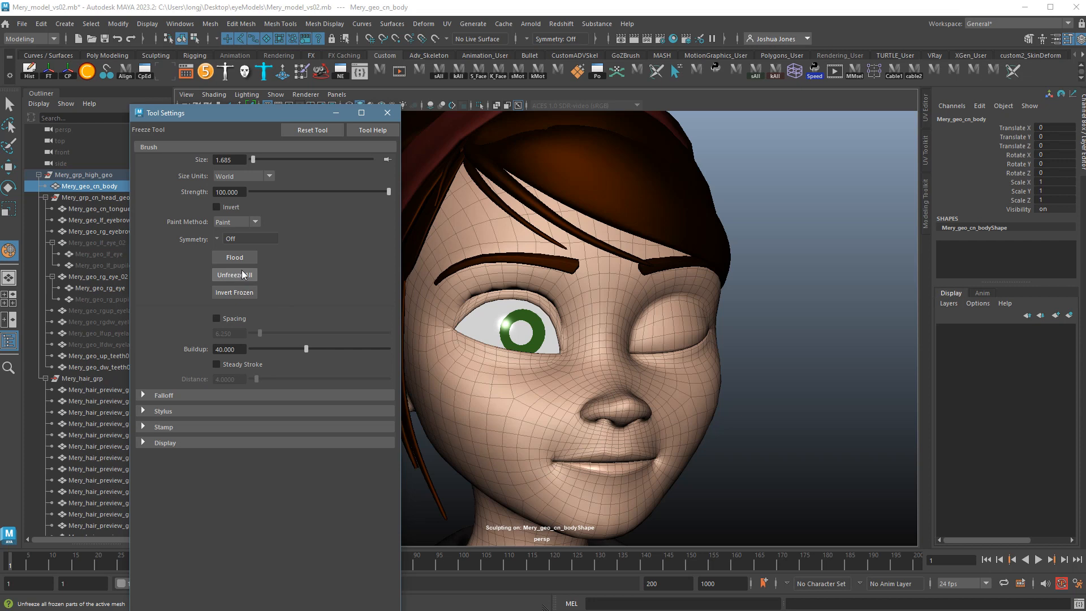
left_click(386, 113)
- Unhide the left eye and both pupils, and put away the floating Sculpting Tools palette
key("q")
left_click(847, 397)
left_click_drag(847, 397, 712, 417, "alt")
left_click_drag(611, 408, 630, 412, "alt")
right_click_drag(630, 413, 742, 433, "alt")
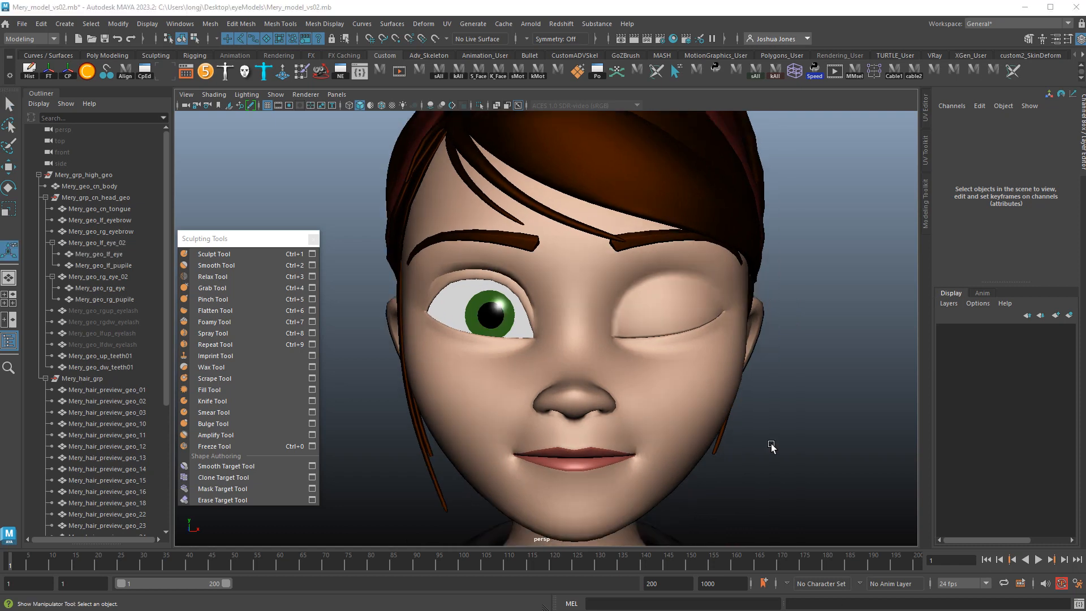
left_click_drag(771, 442, 775, 440, "alt")
middle_click_drag(772, 425, 726, 428, "alt")
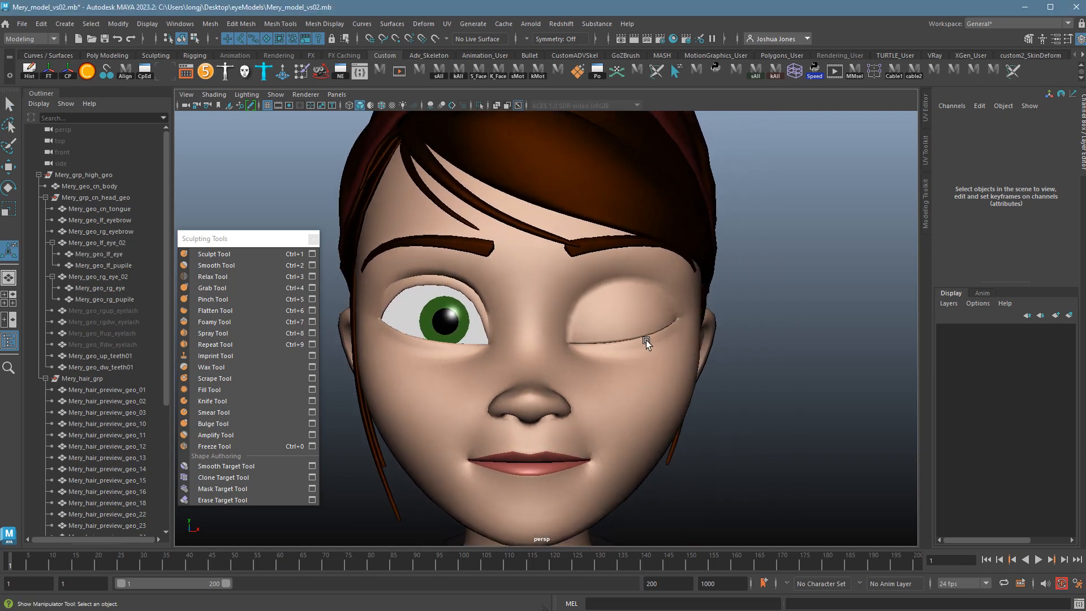
left_click(313, 239)
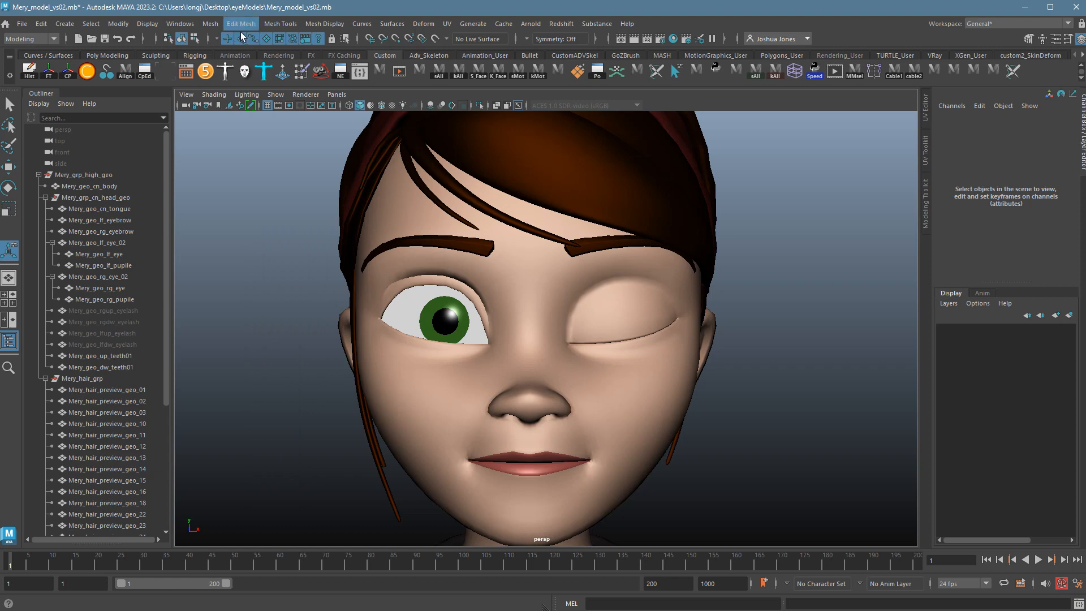
- Mirror the body mesh across the world X axis in the + direction, cutting the geometry and merging border vertices
left_click(411, 225)
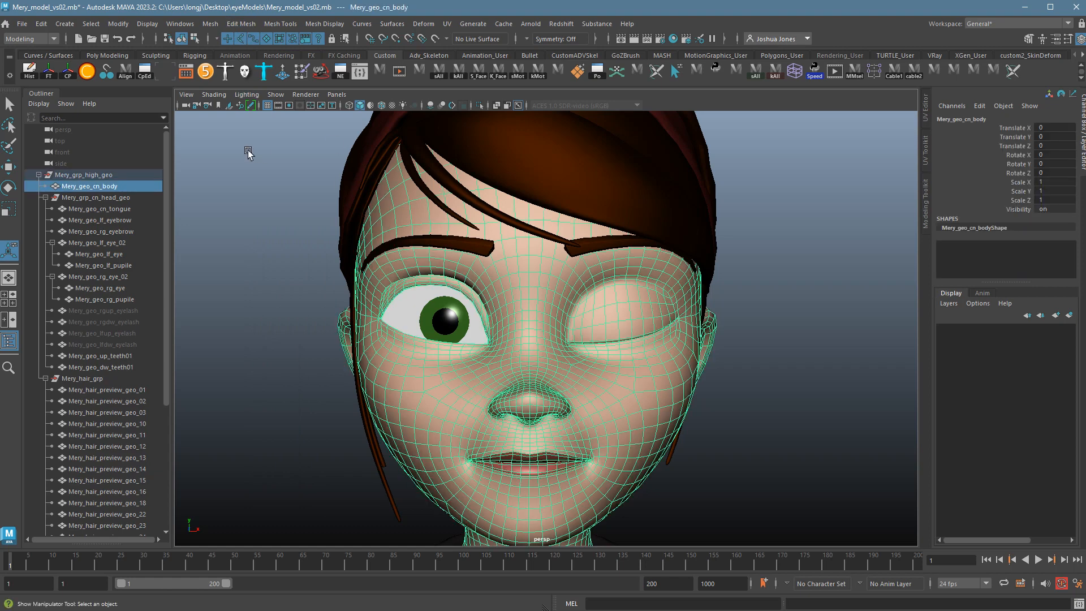
left_click(210, 24)
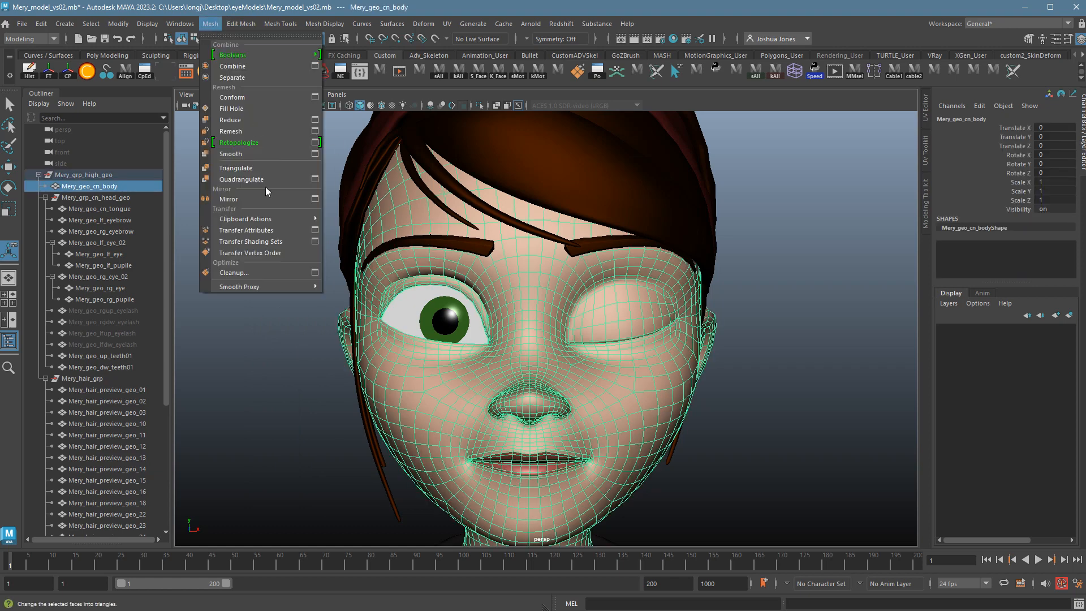
left_click(315, 201)
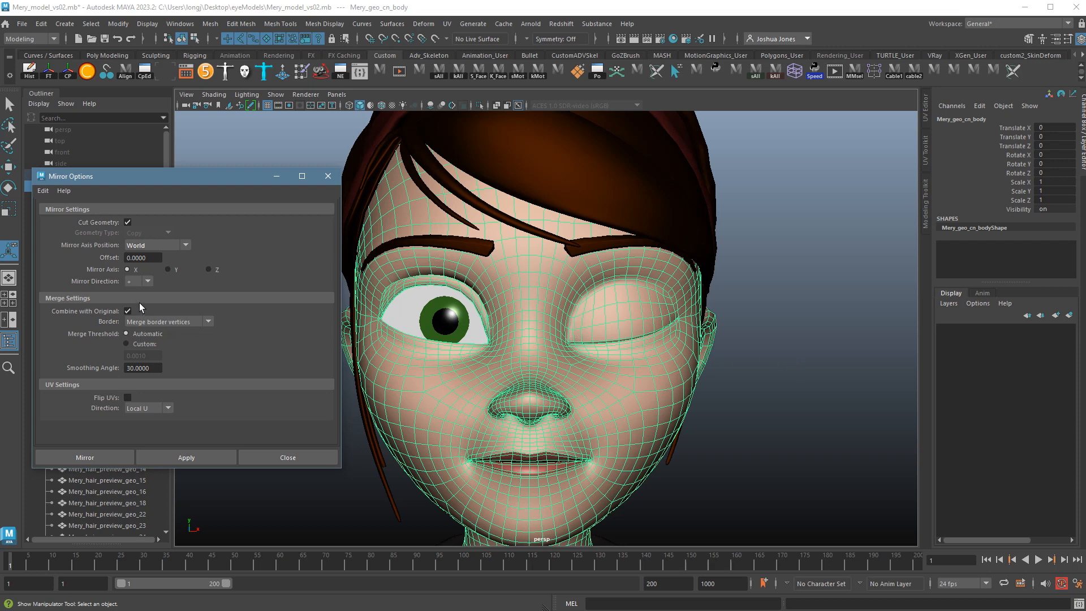
left_click(138, 282)
left_click(219, 461)
left_click(294, 458)
- Examine the mirrored eyes and face up close, from the sides and from a distance
left_click_drag(537, 463, 589, 444, "alt")
right_click_drag(590, 444, 649, 445, "alt")
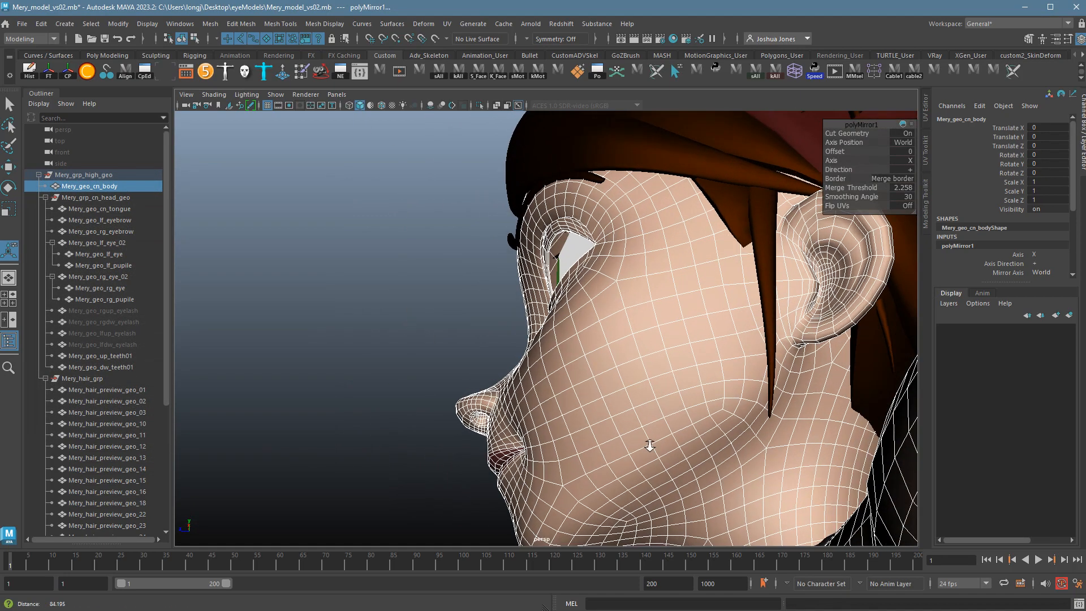
left_click_drag(650, 446, 758, 292, "alt")
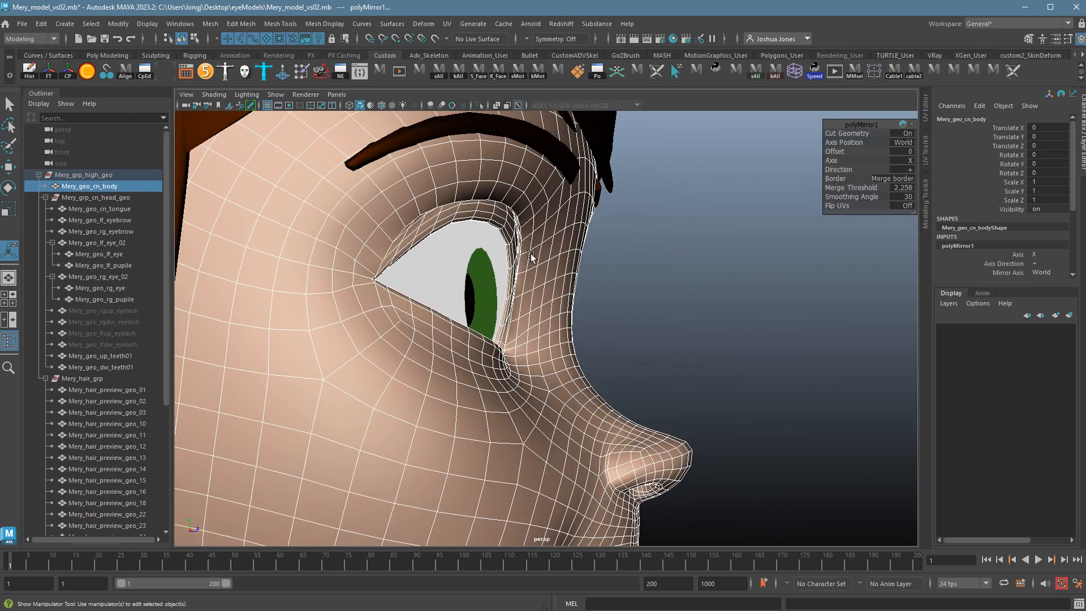
left_click_drag(519, 235, 689, 337, "alt")
right_click_drag(689, 337, 536, 366, "alt")
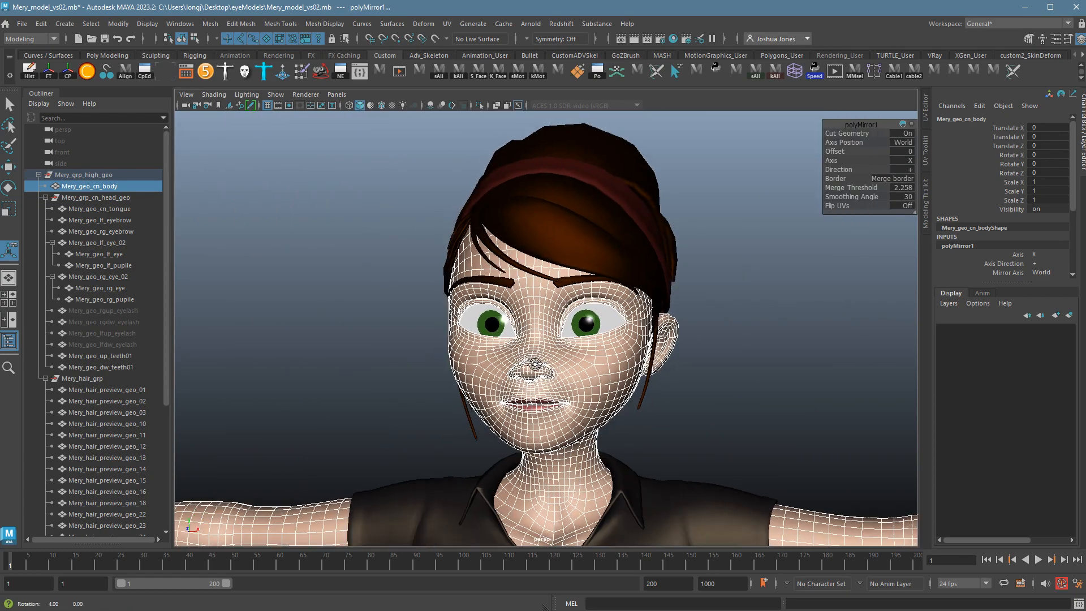
left_click_drag(536, 365, 601, 376, "alt")
left_click(752, 390)
right_click_drag(745, 405, 611, 286, "alt")
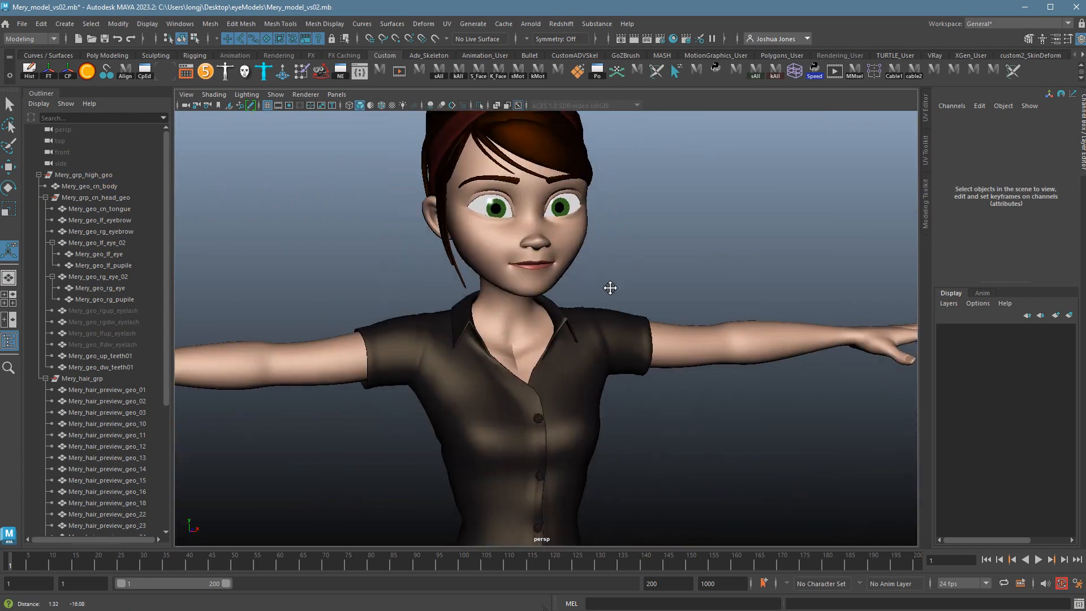
left_click_drag(610, 286, 623, 341, "alt")
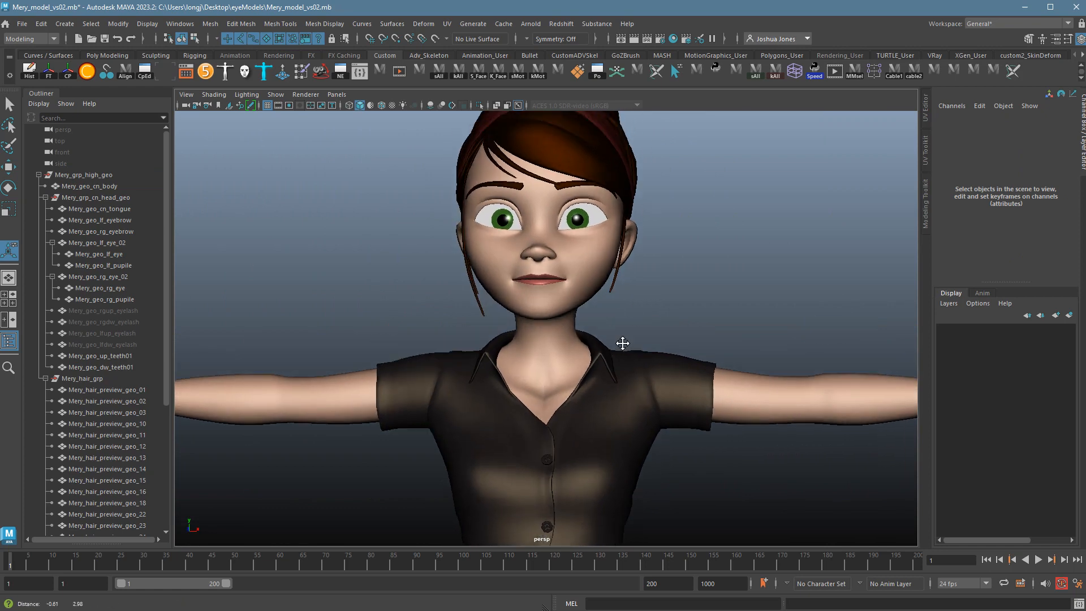
right_click_drag(623, 341, 370, 400, "alt")
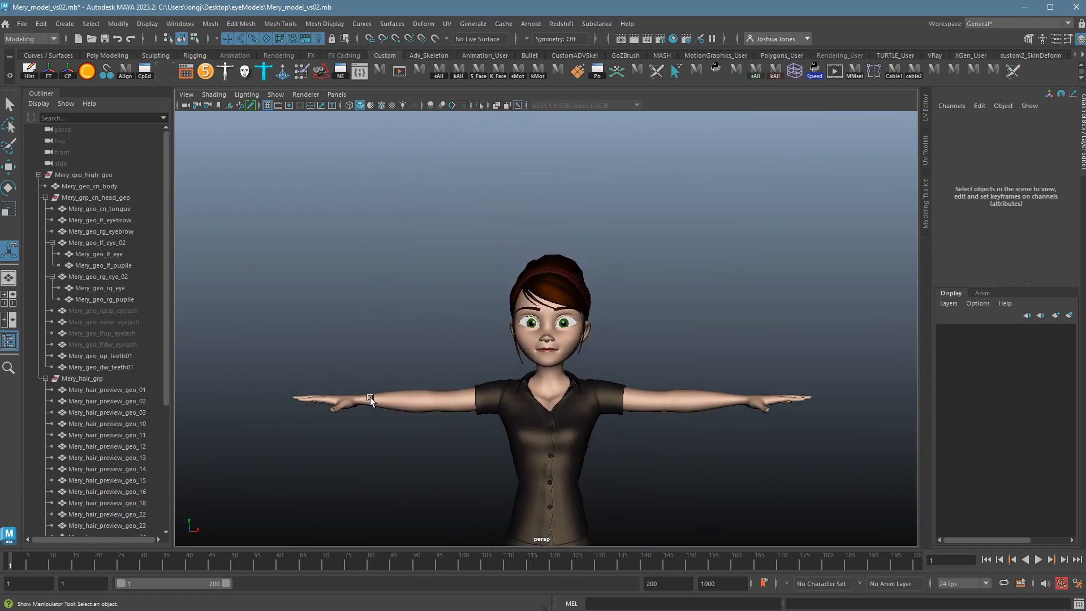
- Select the body mesh and examine its mirrored arms, hands, legs and head for symmetry
left_click(427, 411)
left_click_drag(426, 411, 538, 491, "alt")
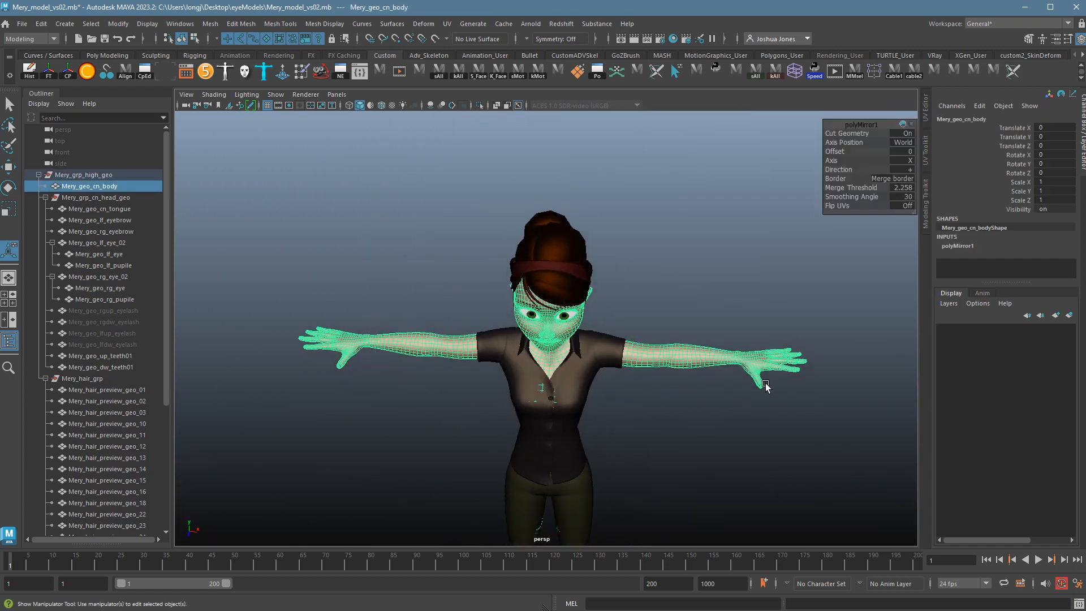
left_click_drag(612, 384, 612, 337, "alt")
right_click_drag(612, 336, 521, 535, "alt")
left_click_drag(520, 536, 650, 456, "alt")
right_click_drag(650, 456, 451, 451, "alt")
middle_click_drag(451, 451, 522, 197, "alt")
right_click_drag(668, 422, 606, 424, "alt")
left_click_drag(605, 424, 552, 444, "alt")
middle_click_drag(592, 489, 608, 387, "alt")
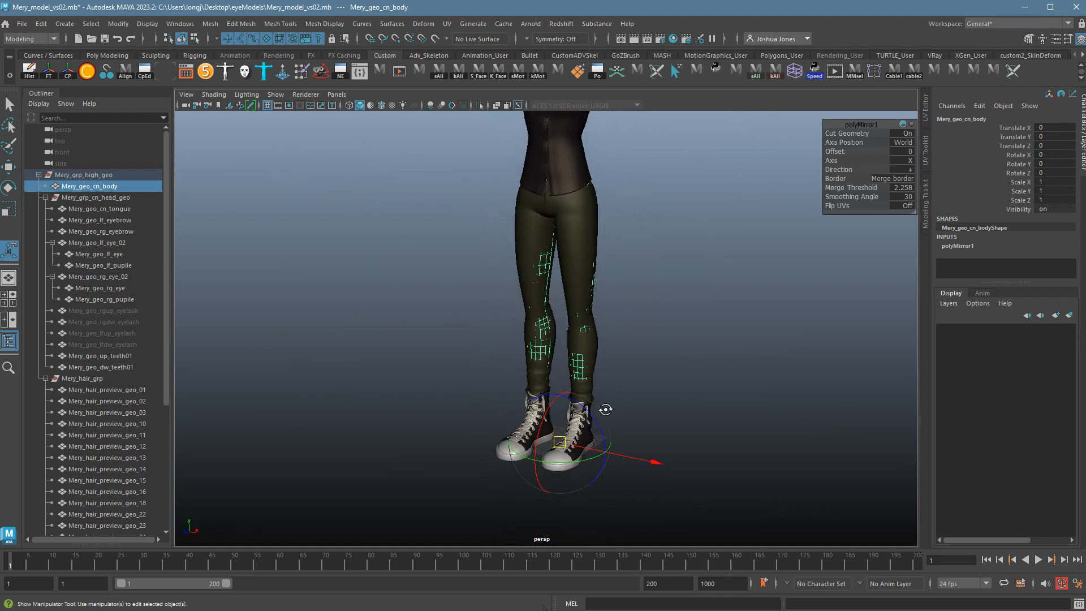
left_click_drag(606, 409, 625, 385, "alt")
right_click_drag(625, 385, 683, 292, "alt")
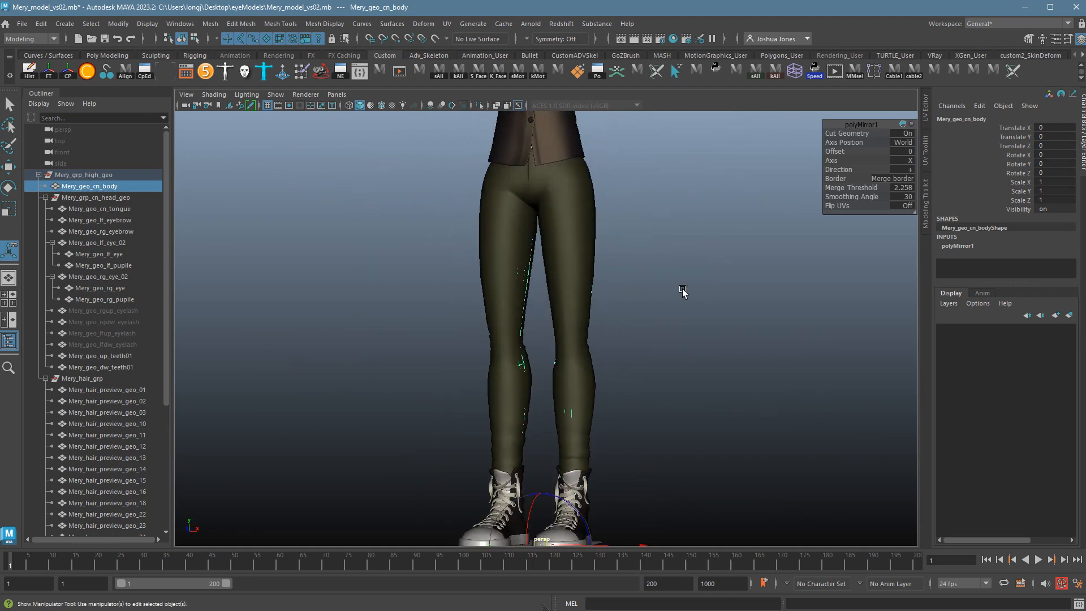
middle_click_drag(682, 291, 516, 354, "alt")
middle_click_drag(602, 235, 622, 446, "alt")
right_click_drag(622, 446, 649, 321, "alt")
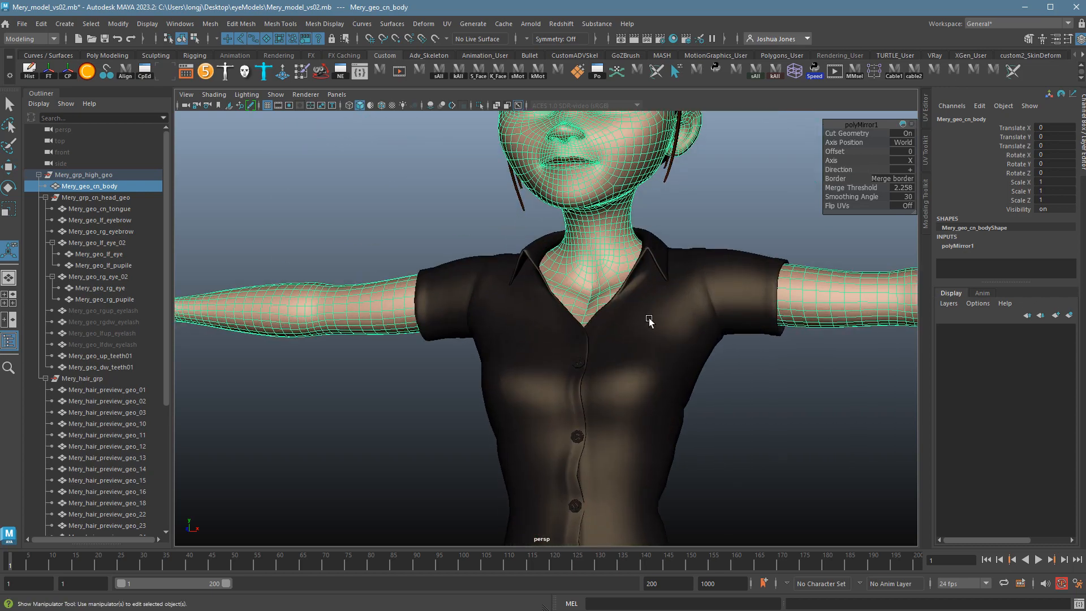
middle_click_drag(650, 320, 605, 444, "alt")
left_click_drag(606, 443, 626, 439, "alt")
middle_click_drag(603, 407, 617, 524, "alt")
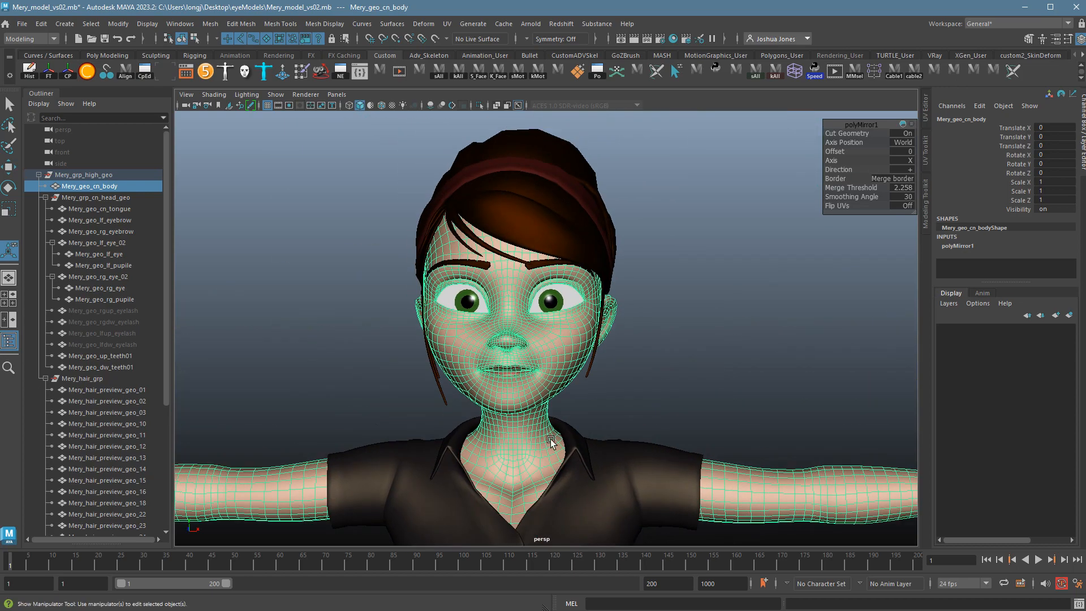
- Examine the mirrored face up close, including the body mesh wireframe around the nose and lips
right_click_drag(554, 439, 760, 436, "alt")
left_click(759, 432)
middle_click_drag(546, 431, 640, 477, "alt")
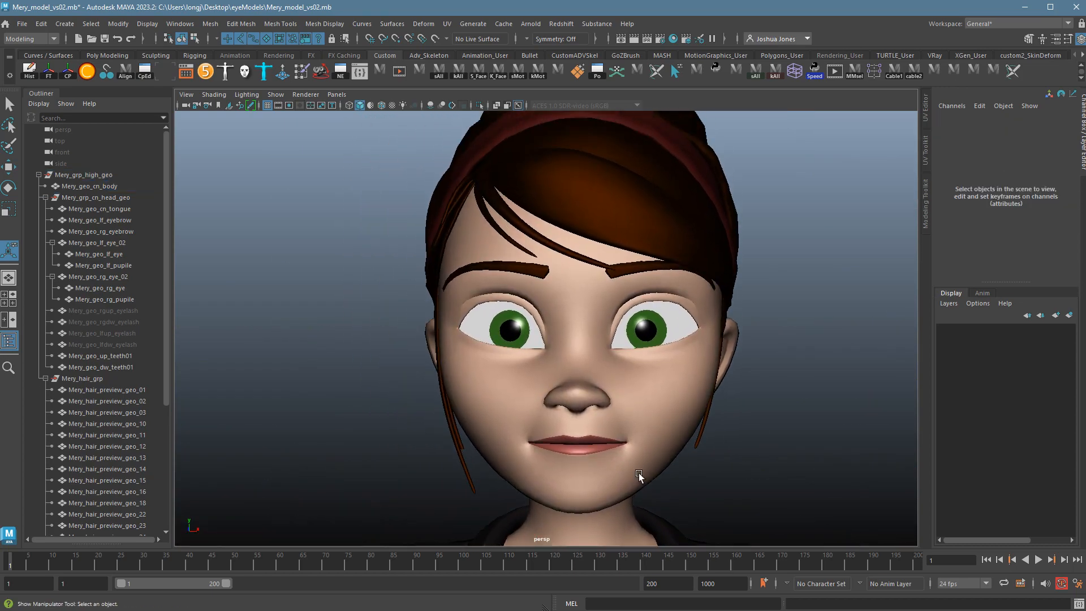
right_click_drag(639, 477, 697, 469, "alt")
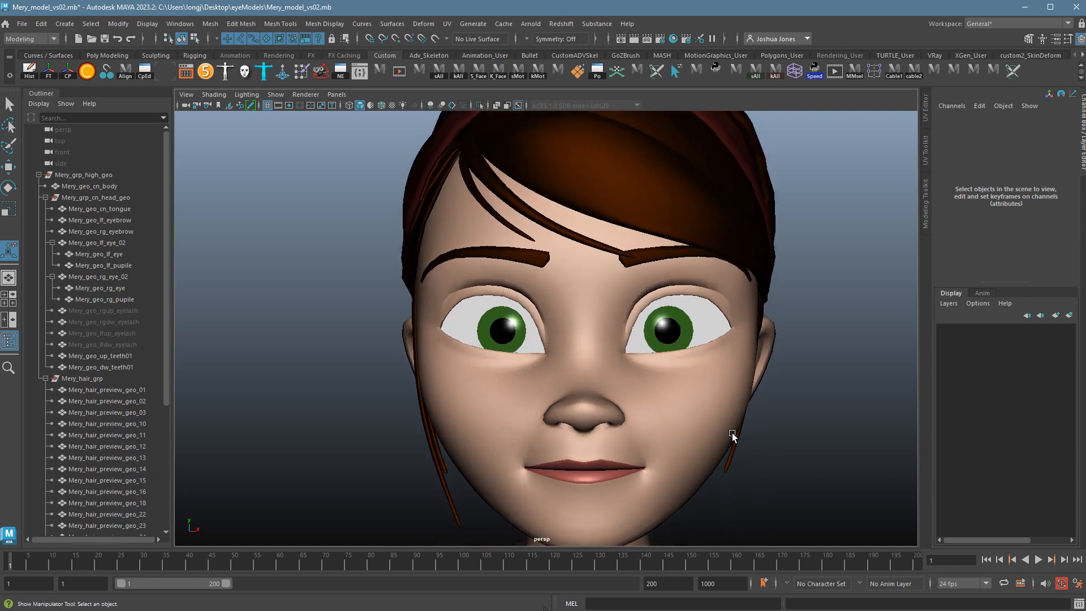
right_click_drag(731, 432, 793, 452, "alt")
left_click(578, 388)
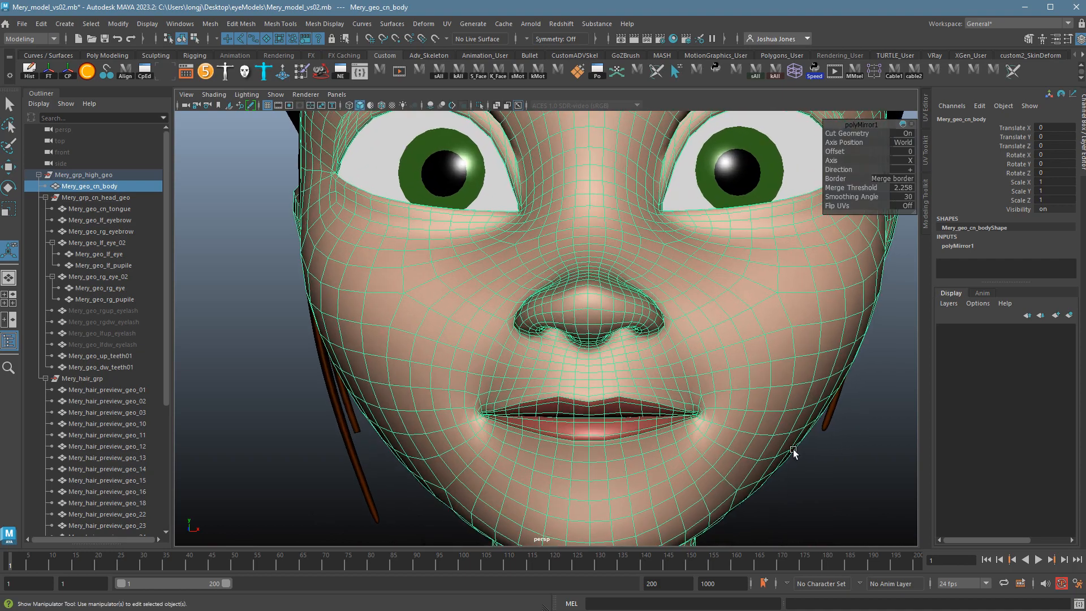
middle_click_drag(793, 452, 775, 373, "alt")
right_click_drag(776, 373, 887, 407, "alt")
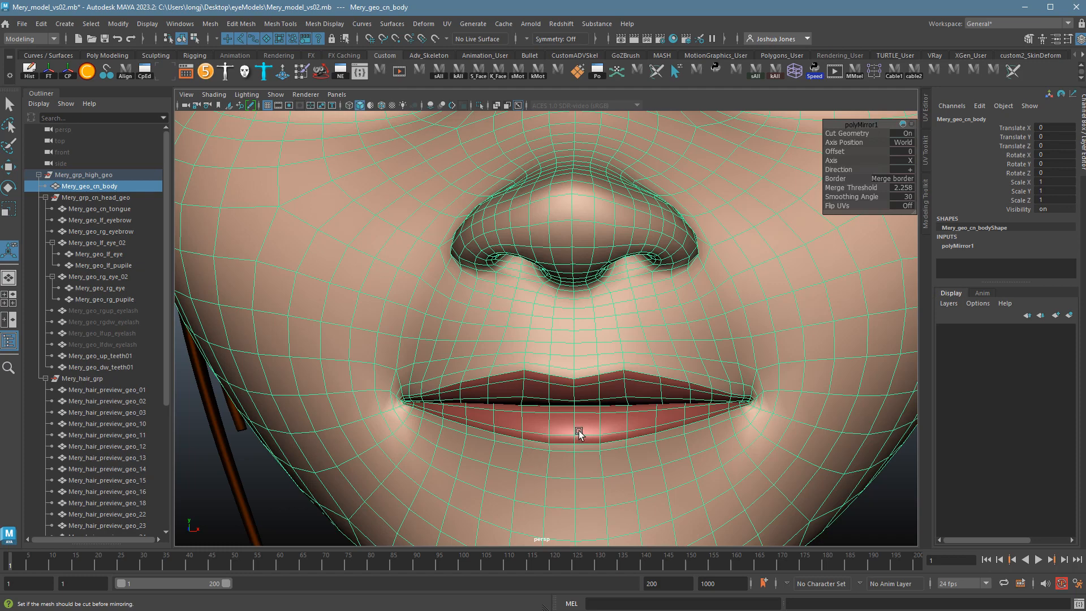
right_click_drag(792, 367, 438, 243, "alt")
left_click(721, 425)
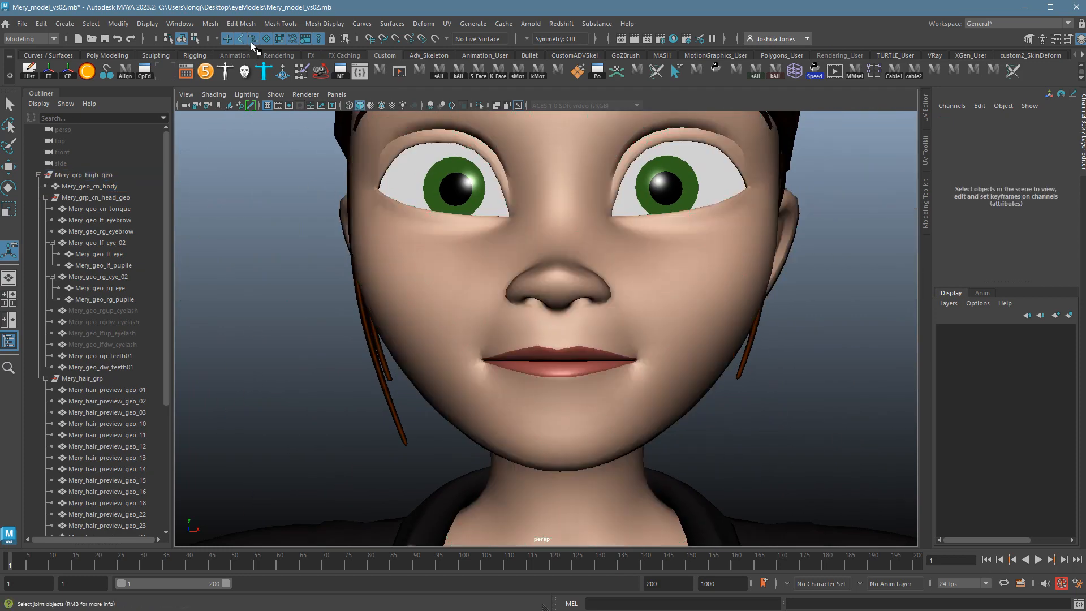
- Open the Sculpting Tools as a floating palette and place it beside the character's face
left_click(238, 24)
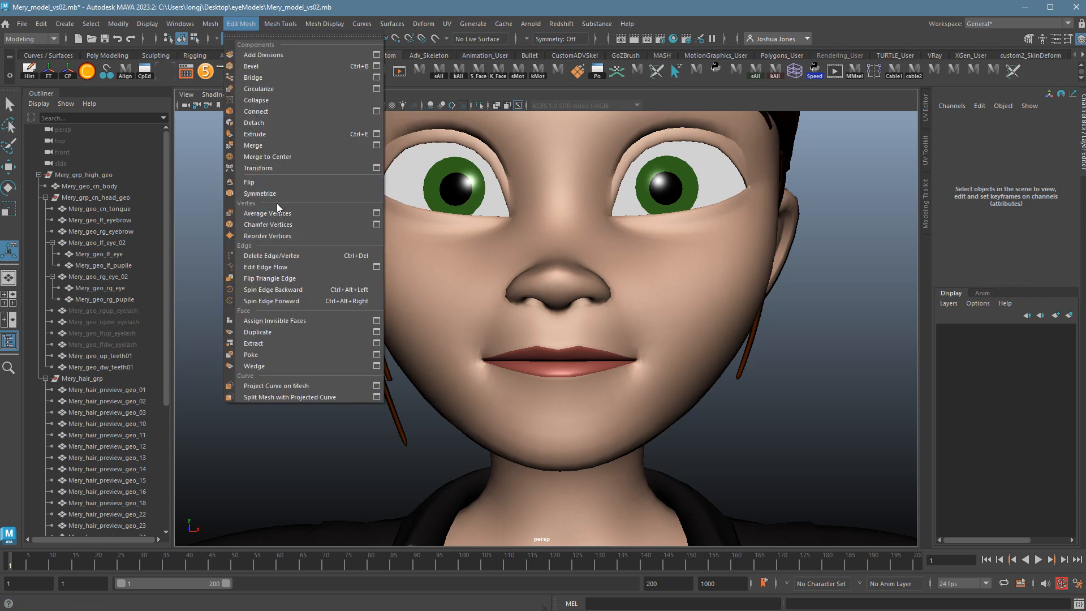
mouse_move(295, 24)
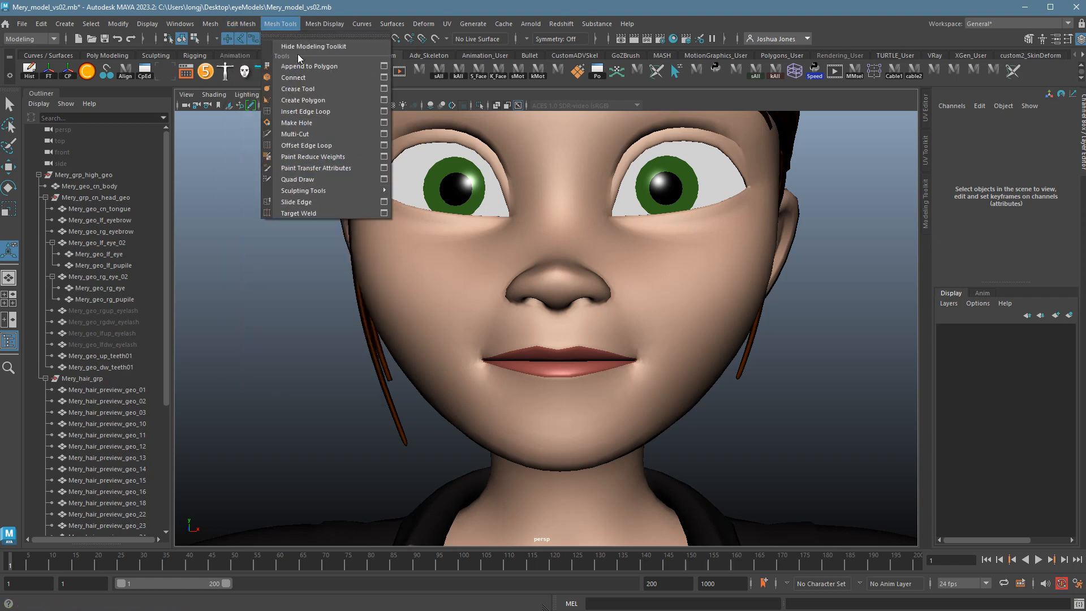
mouse_move(317, 191)
left_click(398, 179)
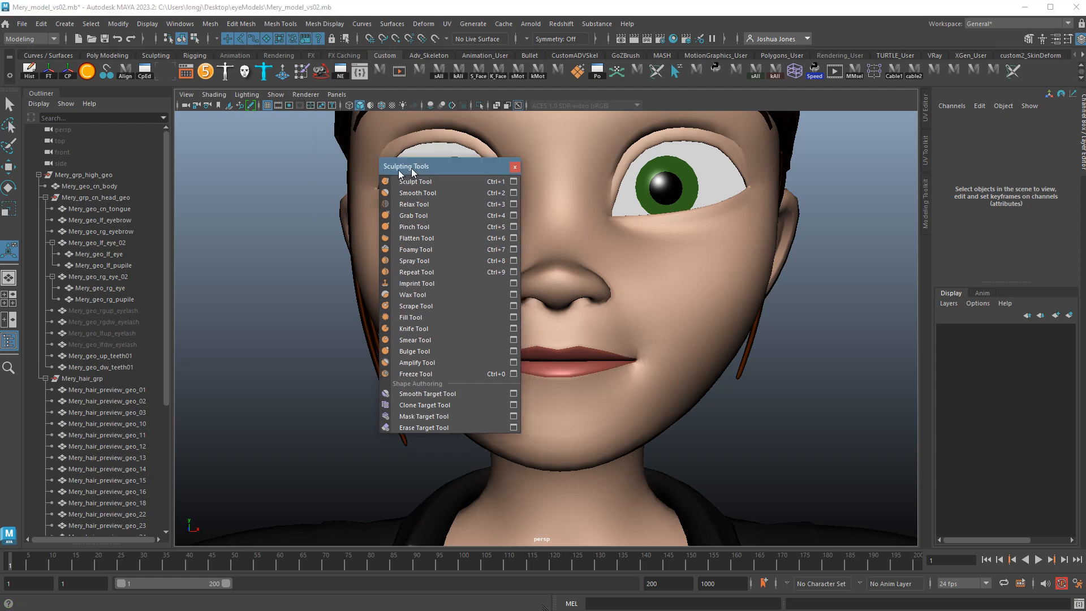
left_click_drag(399, 169, 153, 218)
- Select the body mesh and paint a frozen area over the left cheek with the Freeze Tool
left_click(170, 399)
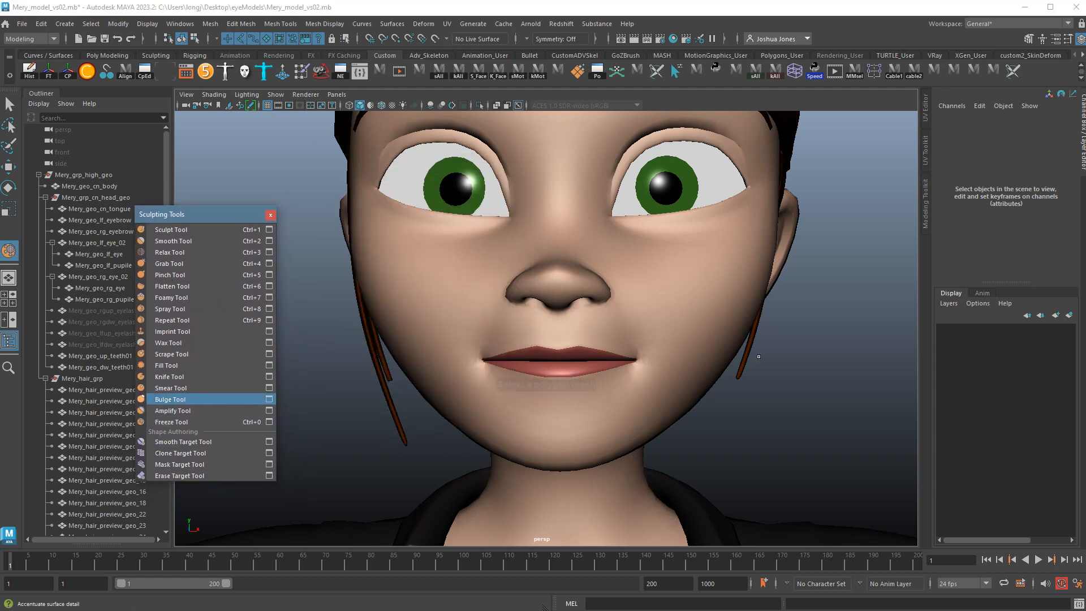
left_click(528, 325)
key("ctrl+z")
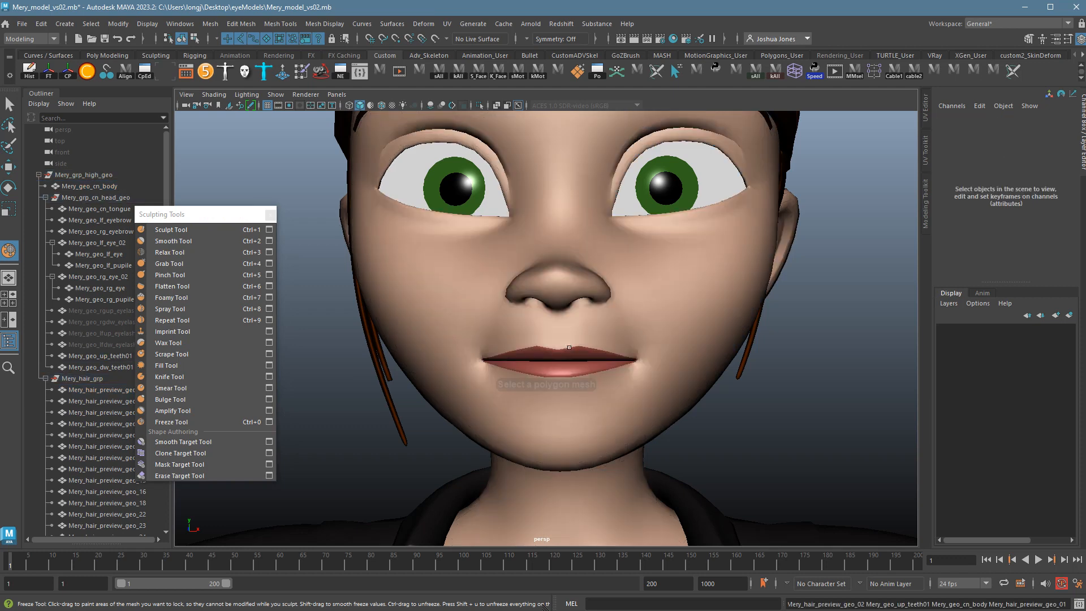
key("q")
left_click(557, 342)
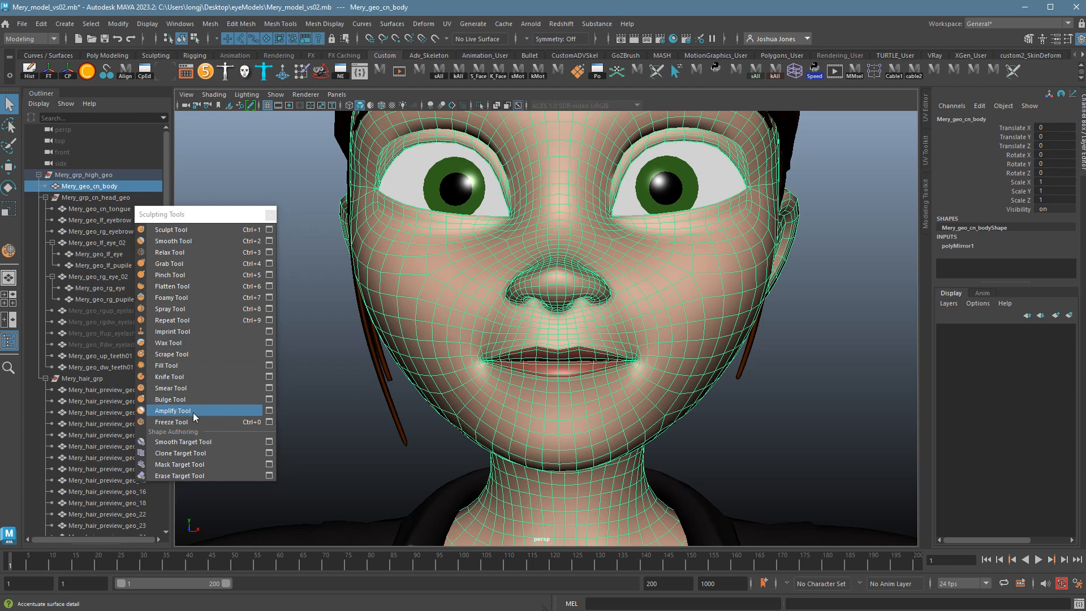
left_click(178, 423)
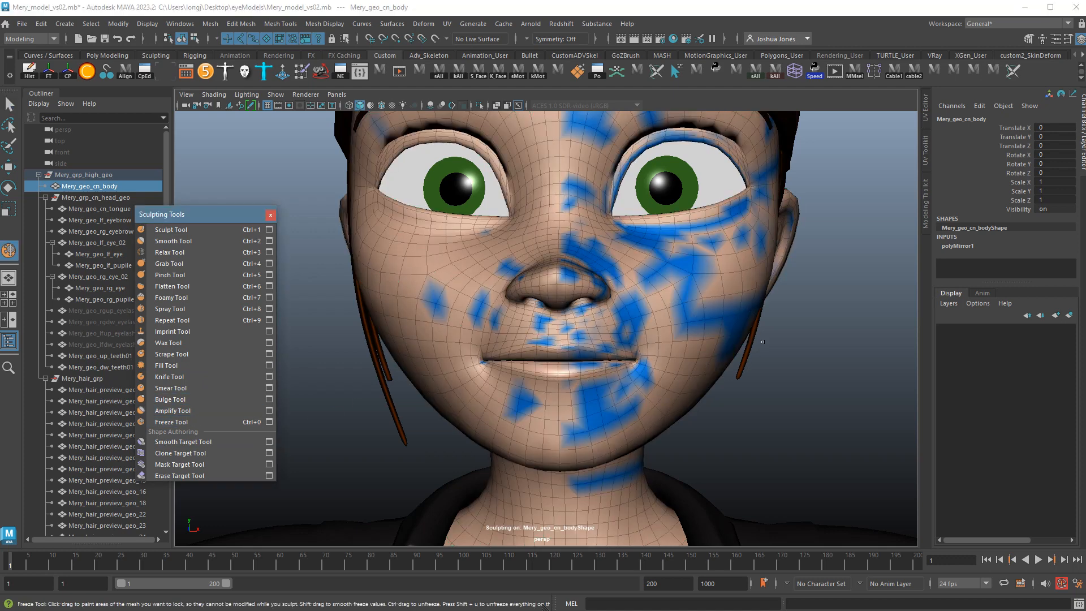
mouse_move(571, 367)
left_mouse_down("alt")
mouse_move(763, 381)
mouse_move(747, 317)
mouse_move(715, 283)
left_mouse_up("alt")
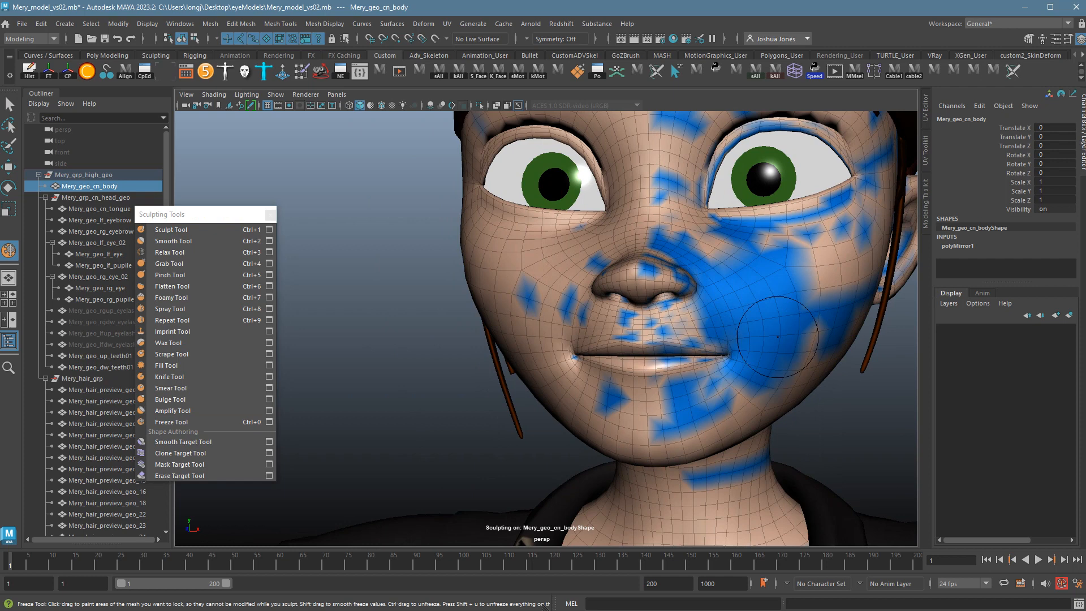
- Unfreeze the whole body mesh in the Freeze Tool settings and freeze the area between the nose and upper lip
left_click(269, 422)
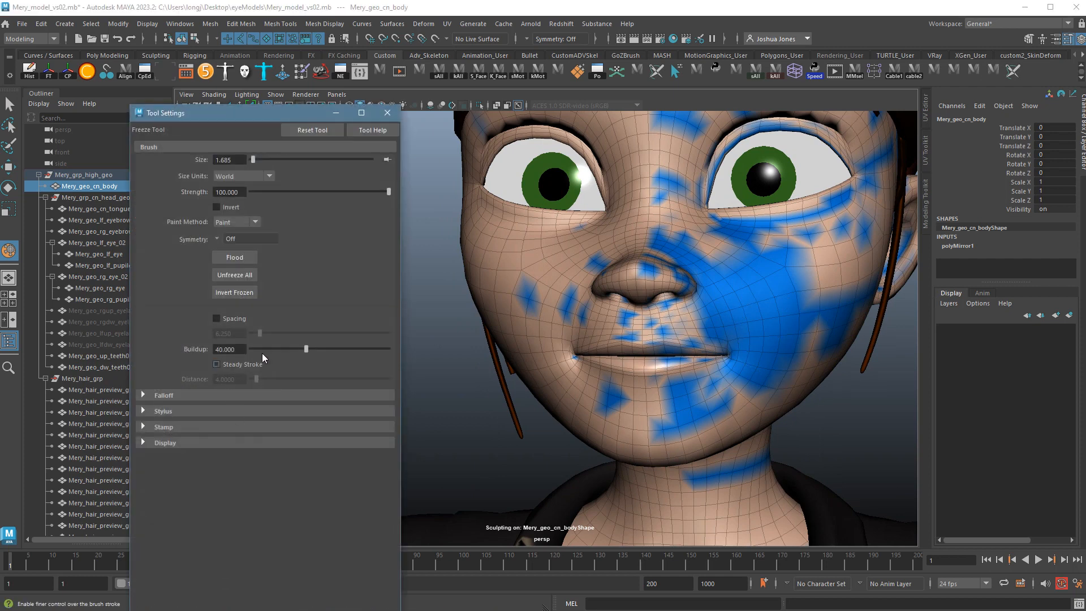
left_click(253, 280)
scroll(690, 388, "up", 3)
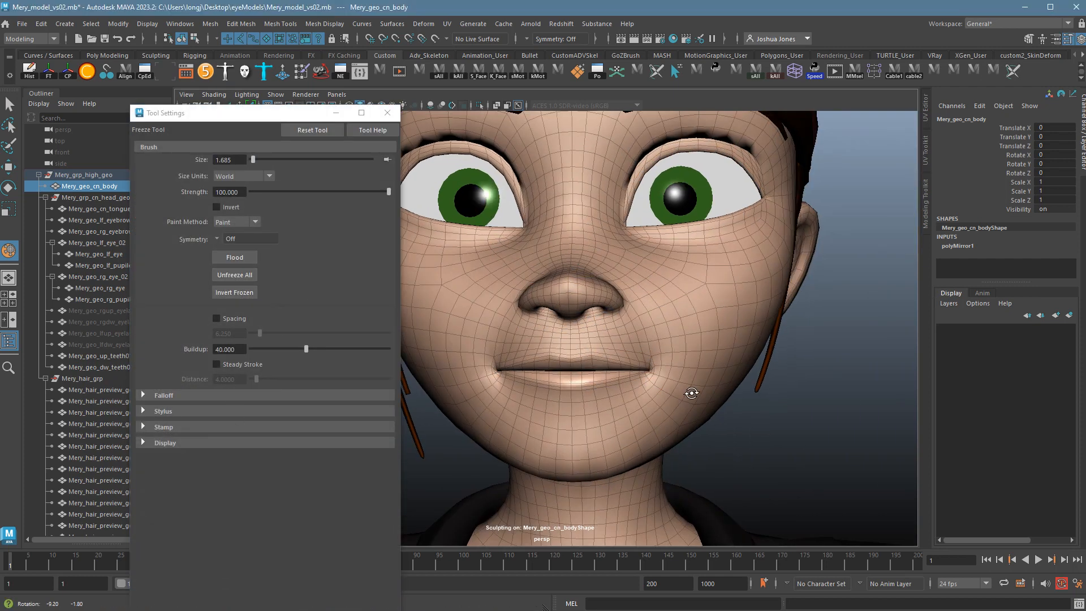
left_click_drag(501, 343, 644, 335)
left_click_drag(599, 441, 598, 438, "alt")
middle_click_drag(598, 437, 659, 416, "alt")
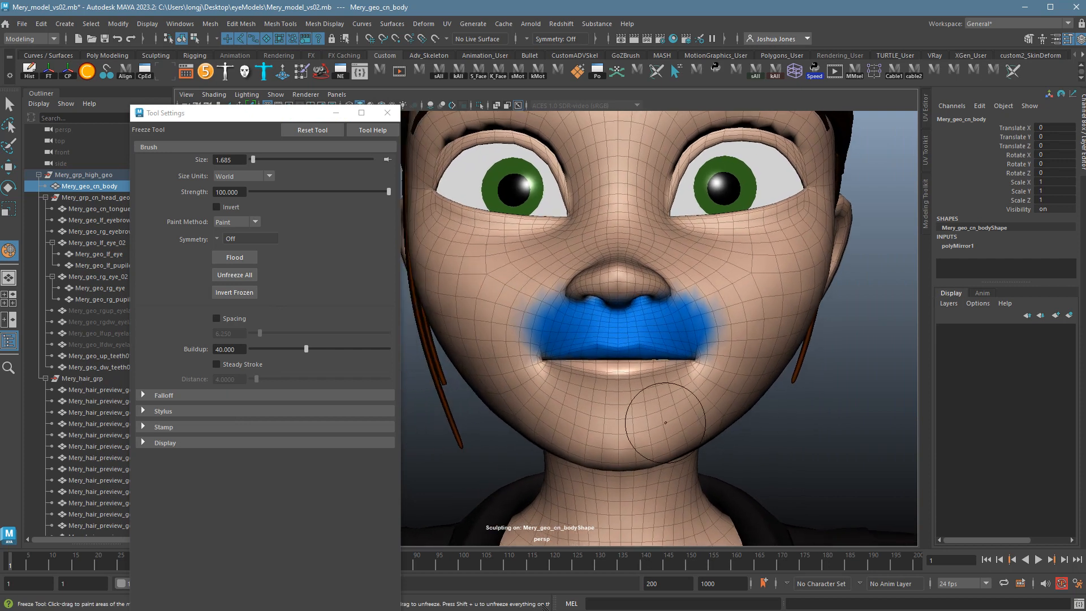
right_click_drag(660, 417, 746, 408, "alt")
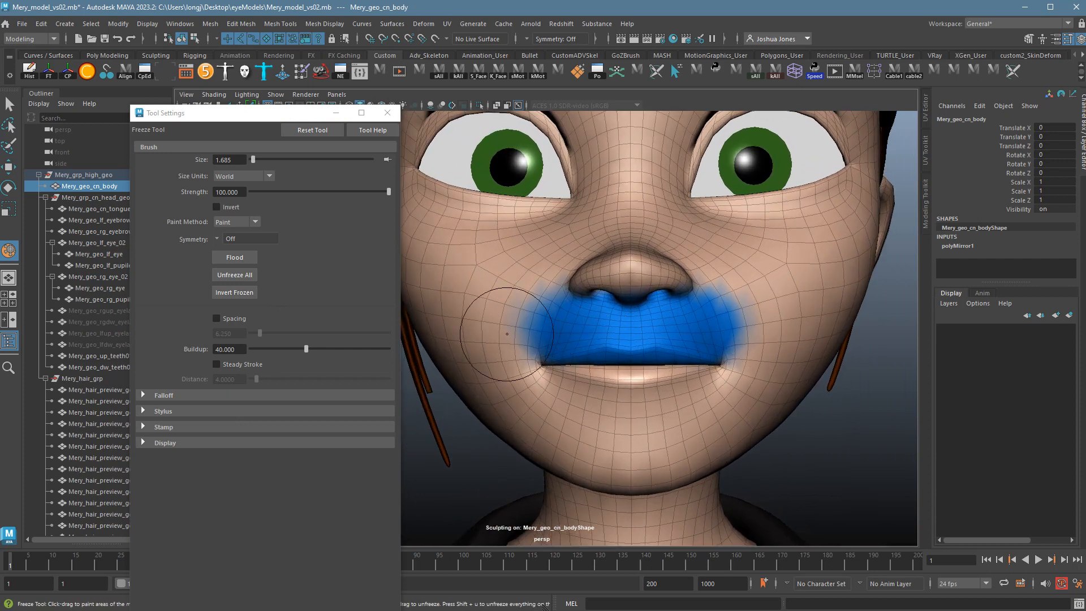
- Invert the frozen area so everything on the body mesh except the upper lip region is locked
left_click(235, 293)
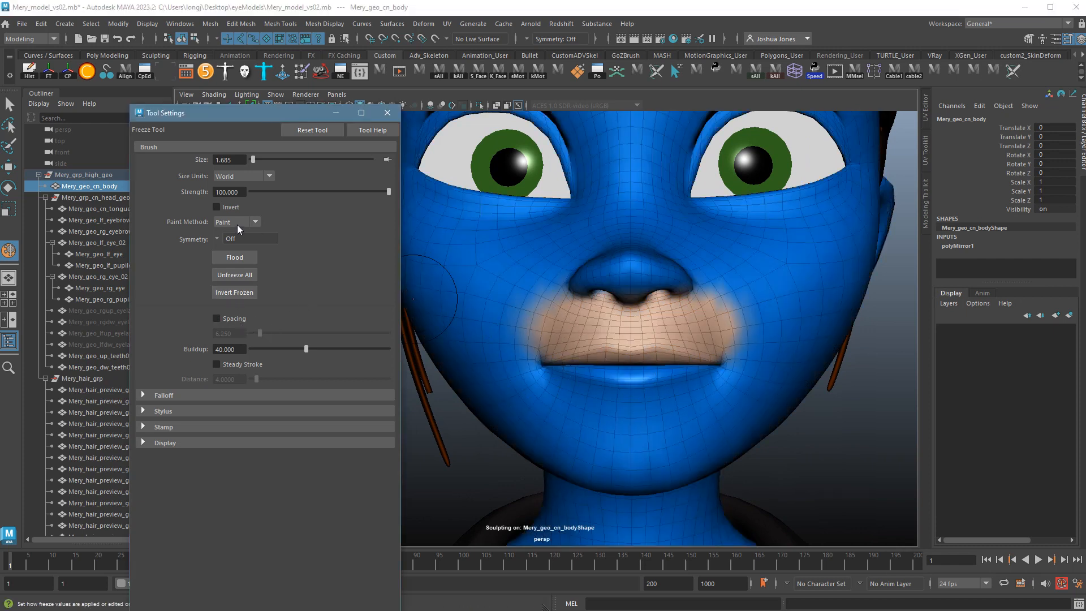
left_click(242, 290)
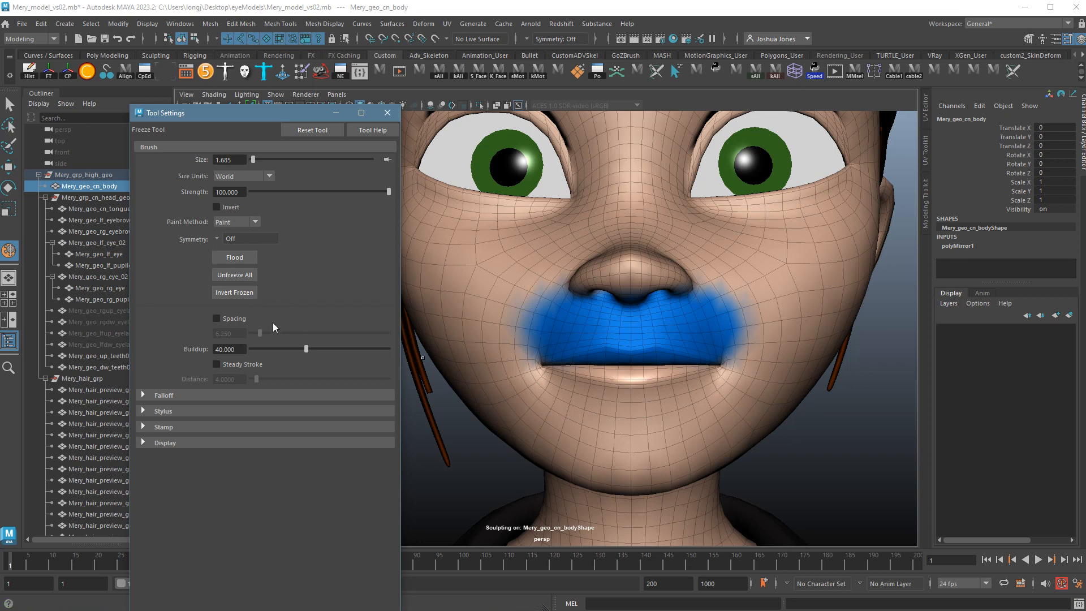
left_click(241, 294)
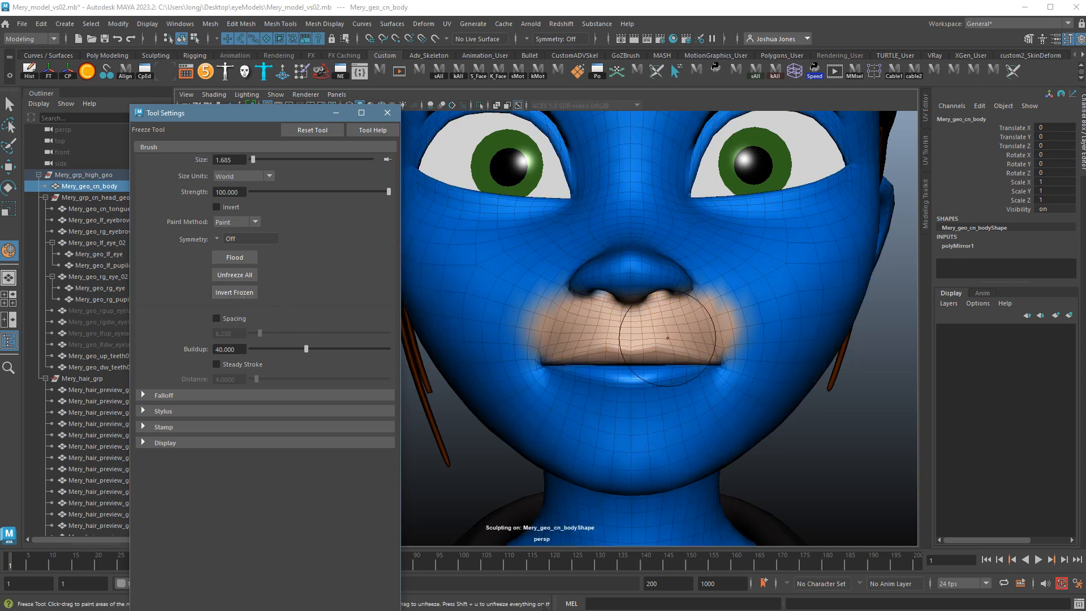
right_click_drag(809, 359, 607, 342, "alt")
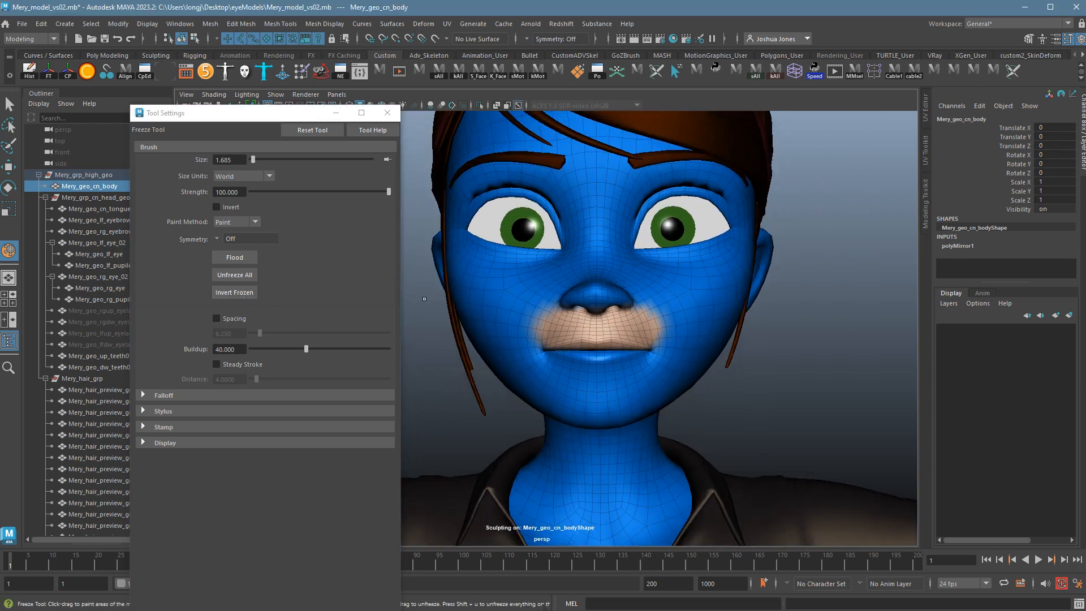
- Leave the Freeze Tool, deselect the body mesh, and put away the tool settings and the Sculpting Tools palette
key("q")
left_click(388, 113)
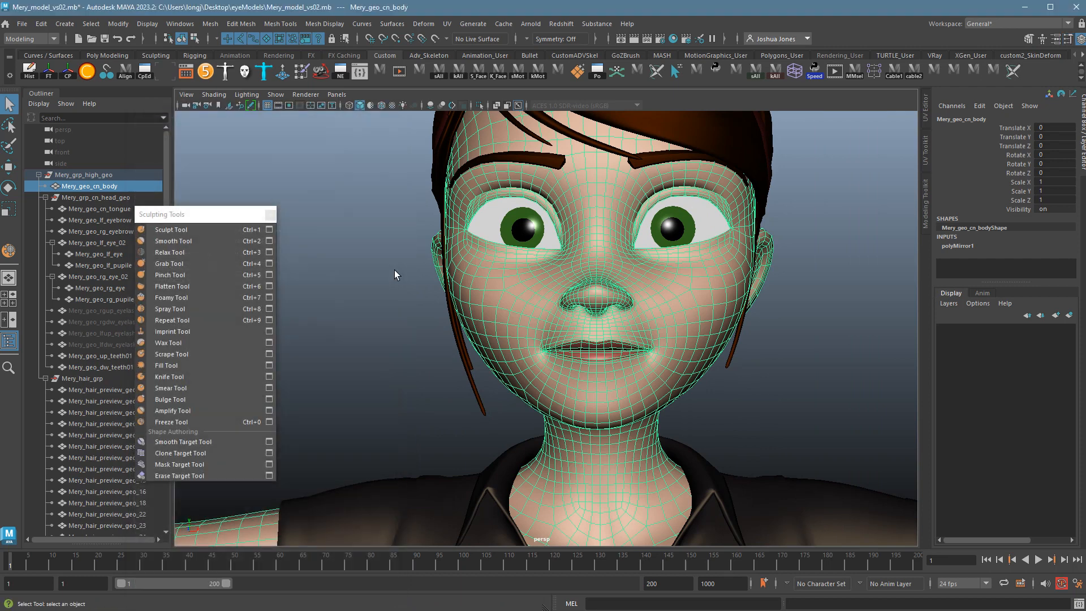
left_click(395, 270)
scroll(620, 307, "down", 3)
left_click_drag(620, 307, 640, 310, "alt")
middle_click_drag(639, 311, 633, 379, "alt")
left_click_drag(633, 378, 569, 376, "alt")
left_click(269, 214)
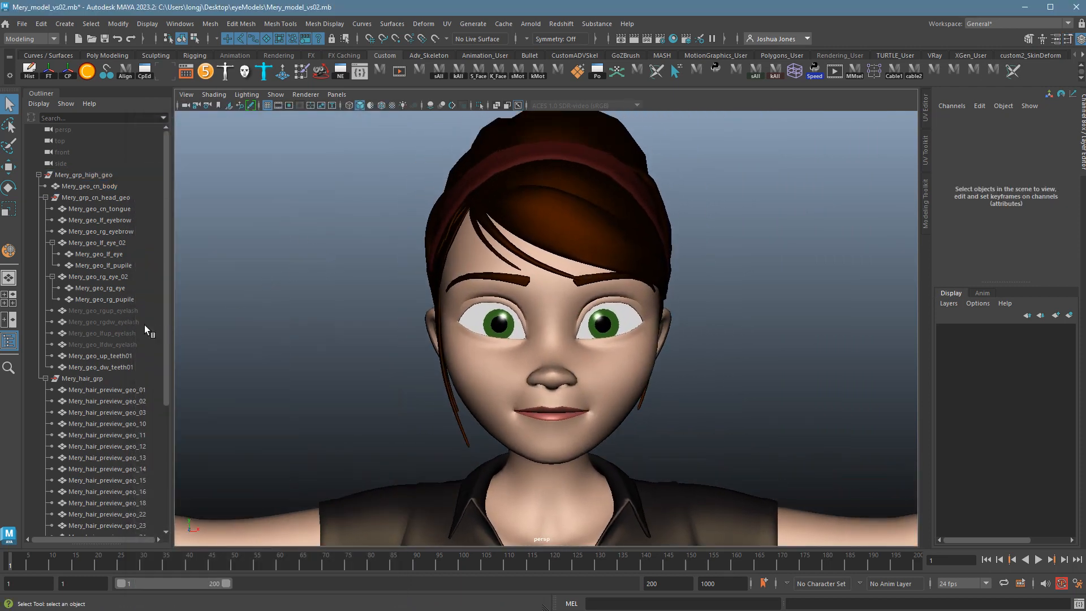
- Unhide the right eye's upper and lower eyelashes and select the upper eyelash
left_click_drag(142, 315, 143, 321)
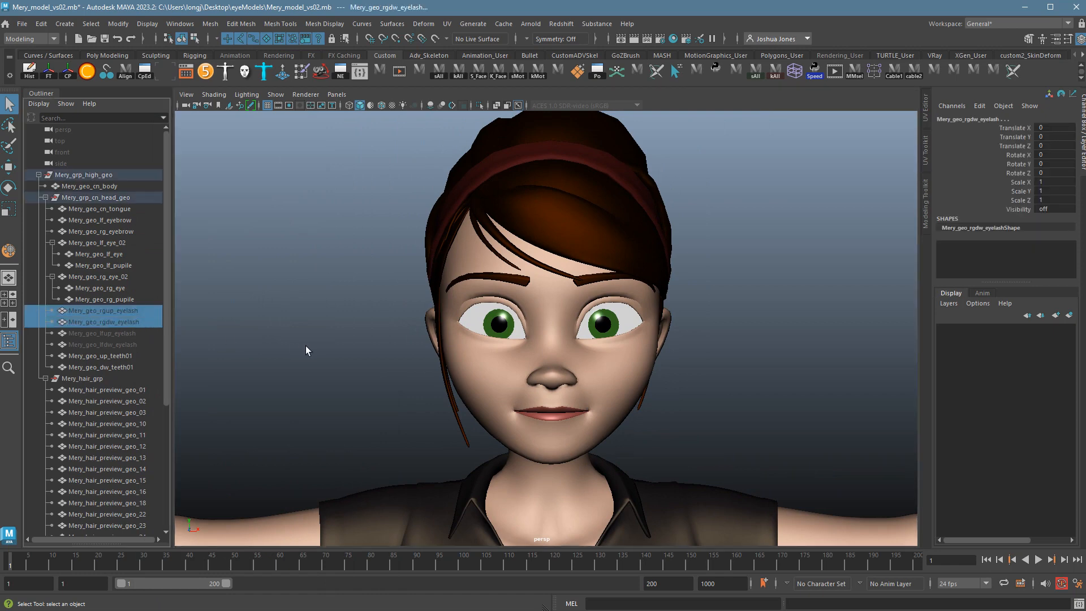
key("shift+h")
left_click_drag(385, 375, 418, 375, "alt")
right_click_drag(417, 374, 511, 332, "alt")
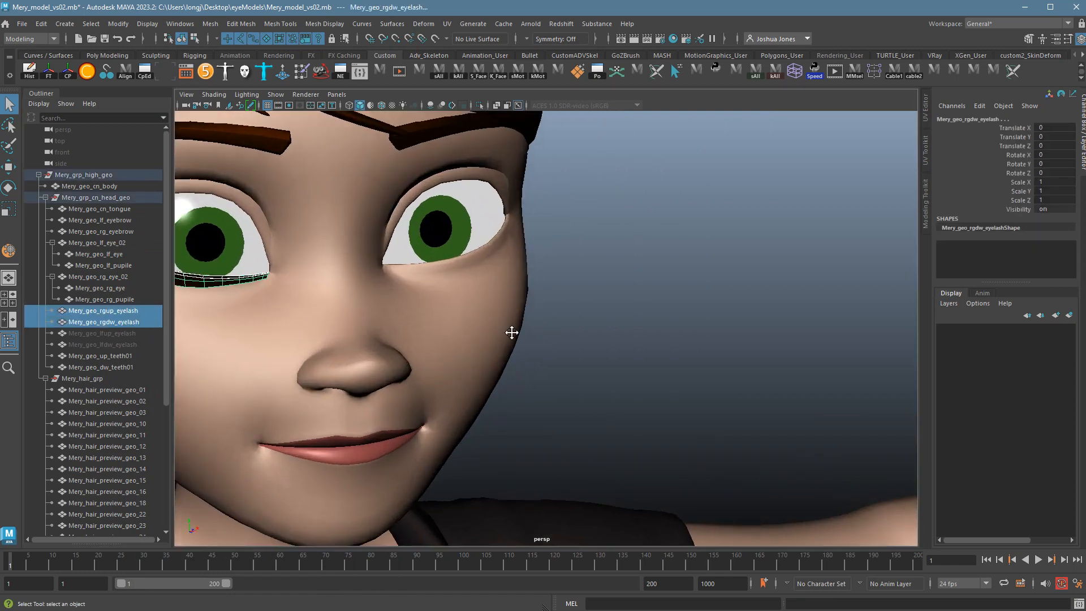
middle_click_drag(229, 274, 522, 350, "alt")
left_click_drag(465, 349, 487, 369, "alt")
left_click(491, 383)
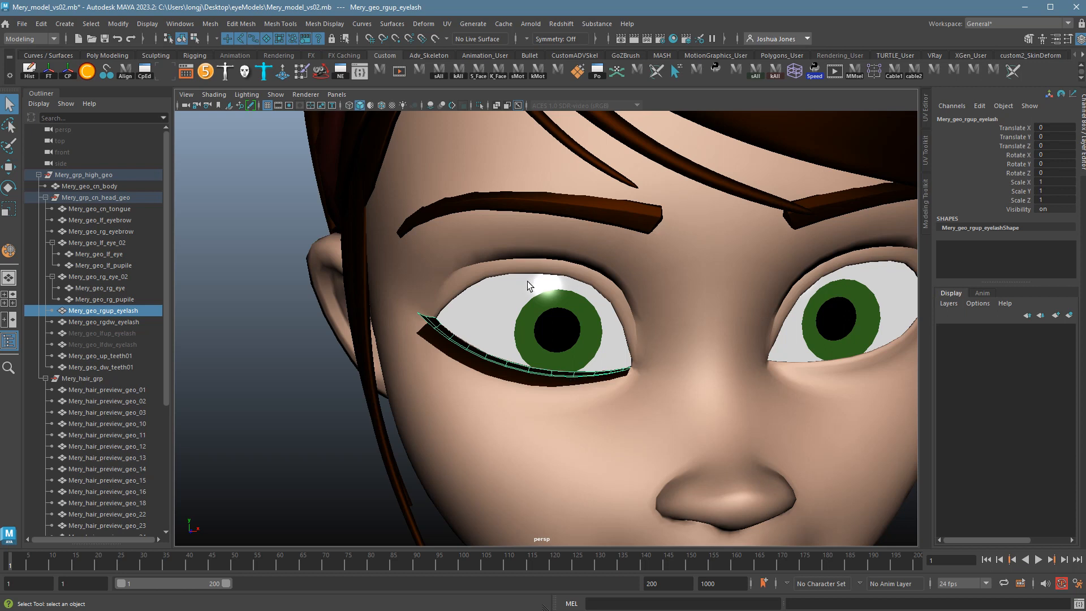
- Bring back the floating Sculpting Tools palette and place it clear of the right eye
left_click(288, 24)
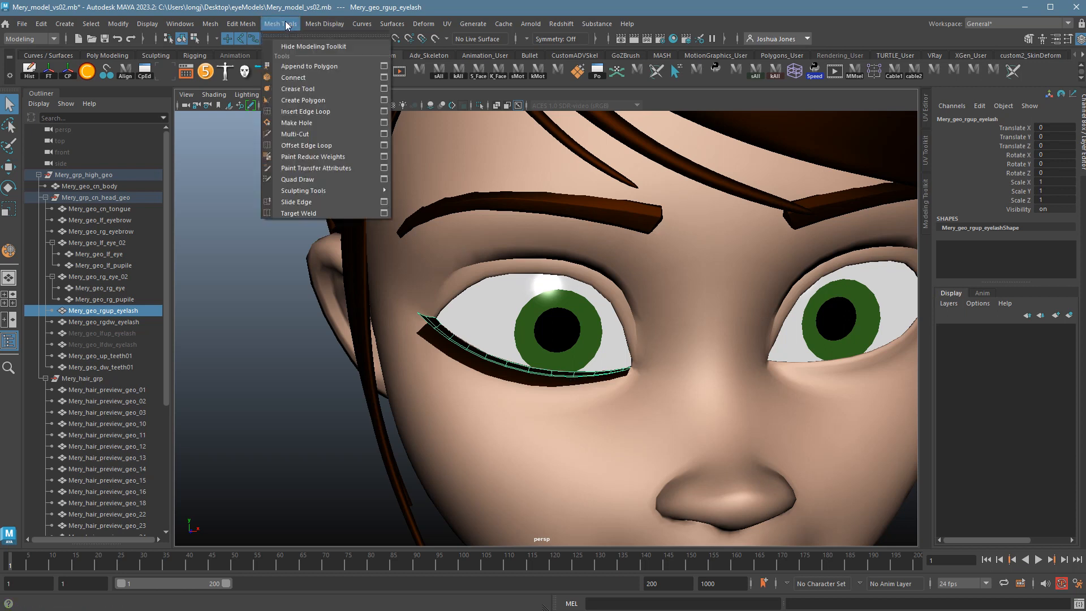
mouse_move(394, 193)
left_click(415, 179)
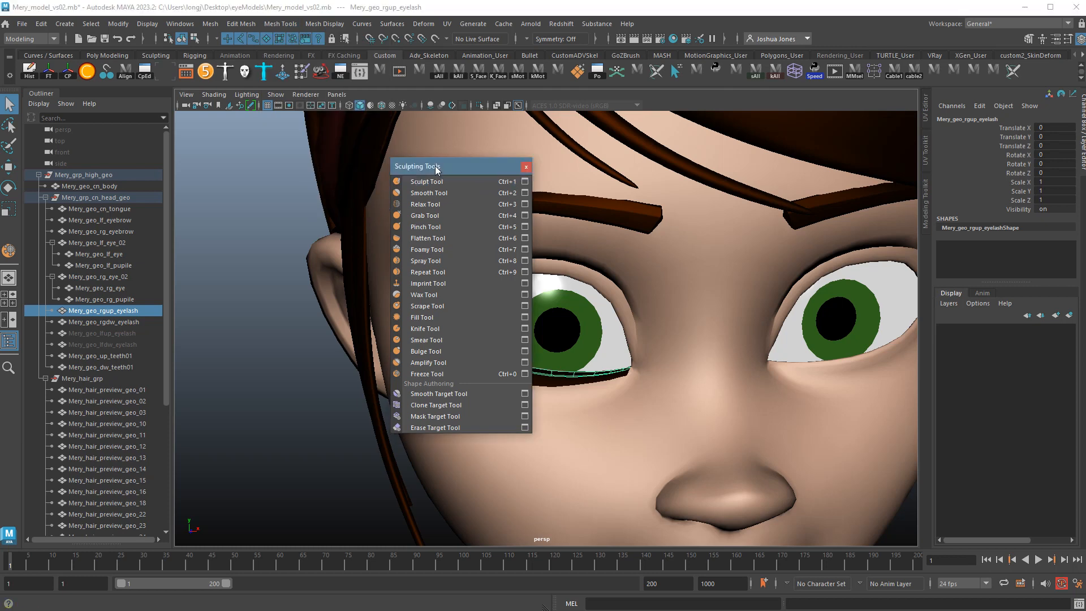
left_click_drag(419, 163, 207, 206)
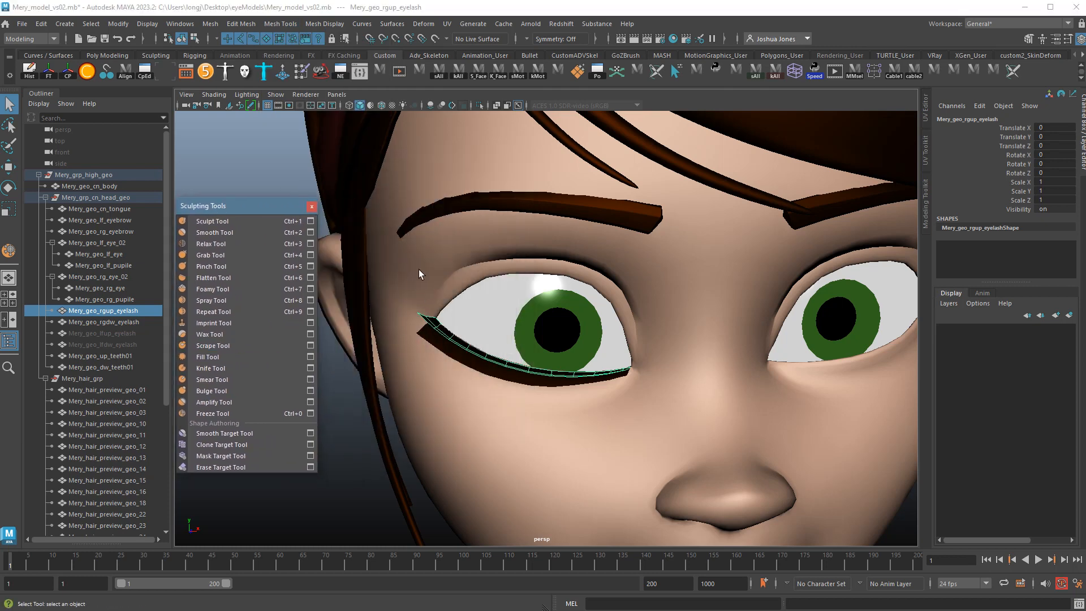
- Highlight the right eyelashes together with the body mesh and examine how they meet the eyelid from above and the front
left_click(484, 405, "shift")
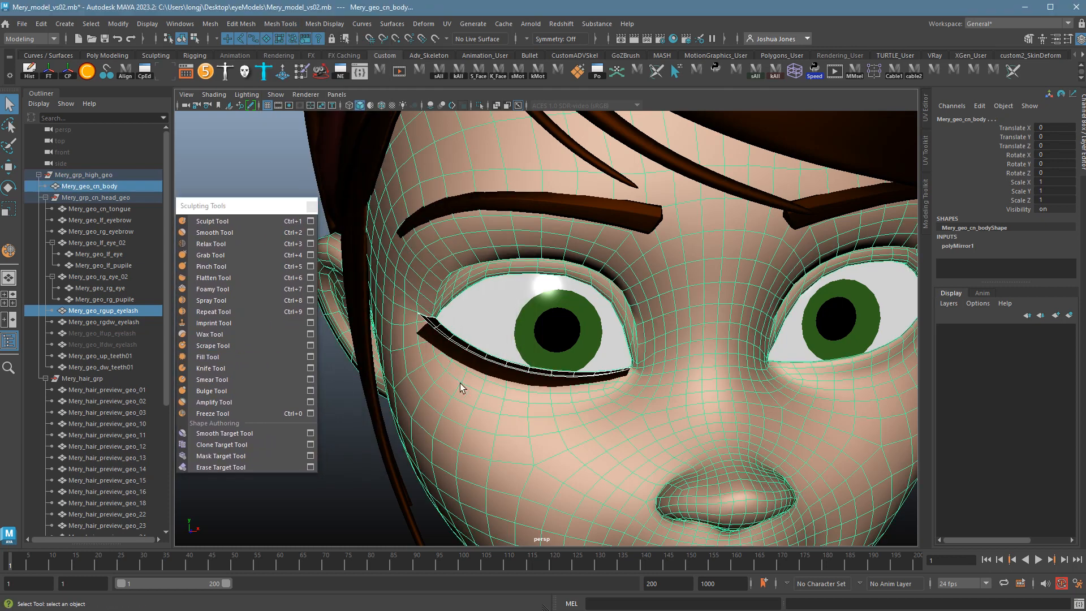
left_click(470, 366)
left_click(480, 398, "shift")
left_click_drag(544, 345, 578, 413, "alt")
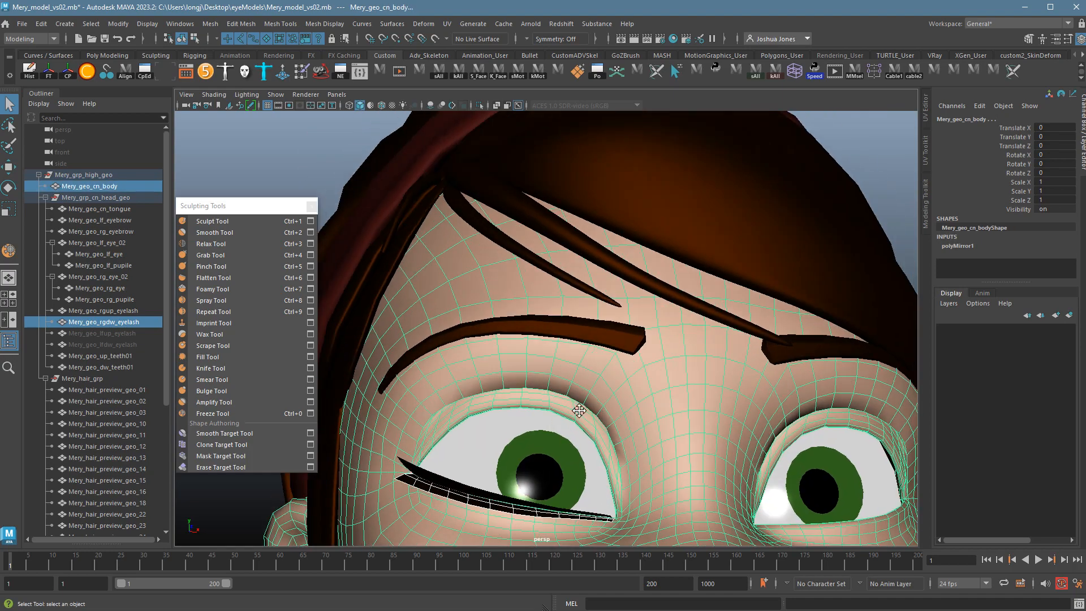
middle_click_drag(577, 413, 595, 351, "alt")
left_click_drag(568, 496, 562, 371, "alt")
middle_click_drag(562, 371, 561, 444, "alt")
- Pull the right upper eyelash from the lower lid up along the opened upper eyelid edge with the Grab Tool, adjusting the brush size
left_click(496, 405)
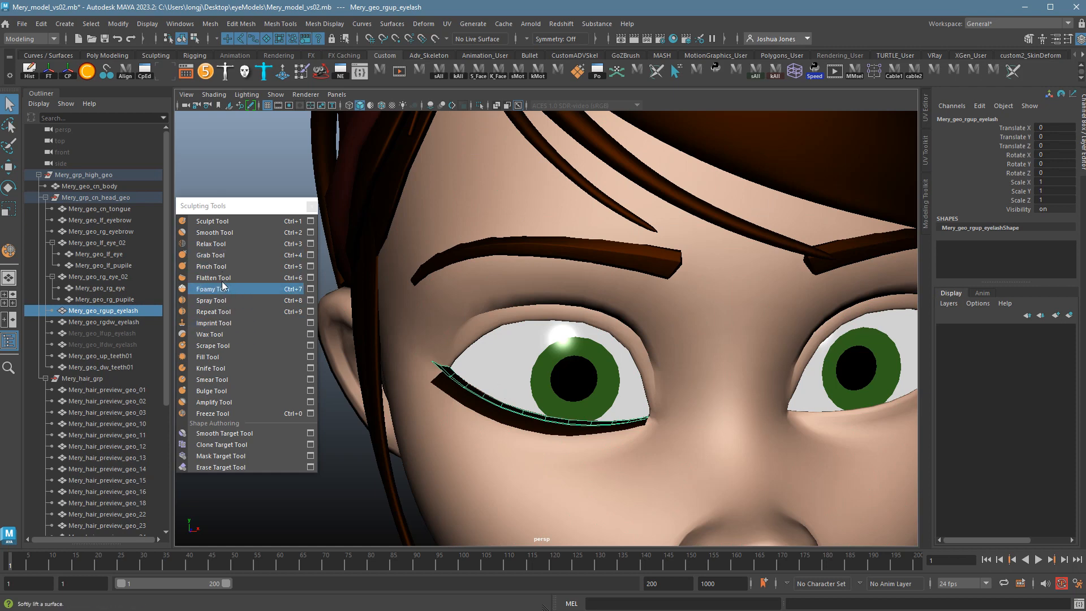
left_click(210, 255)
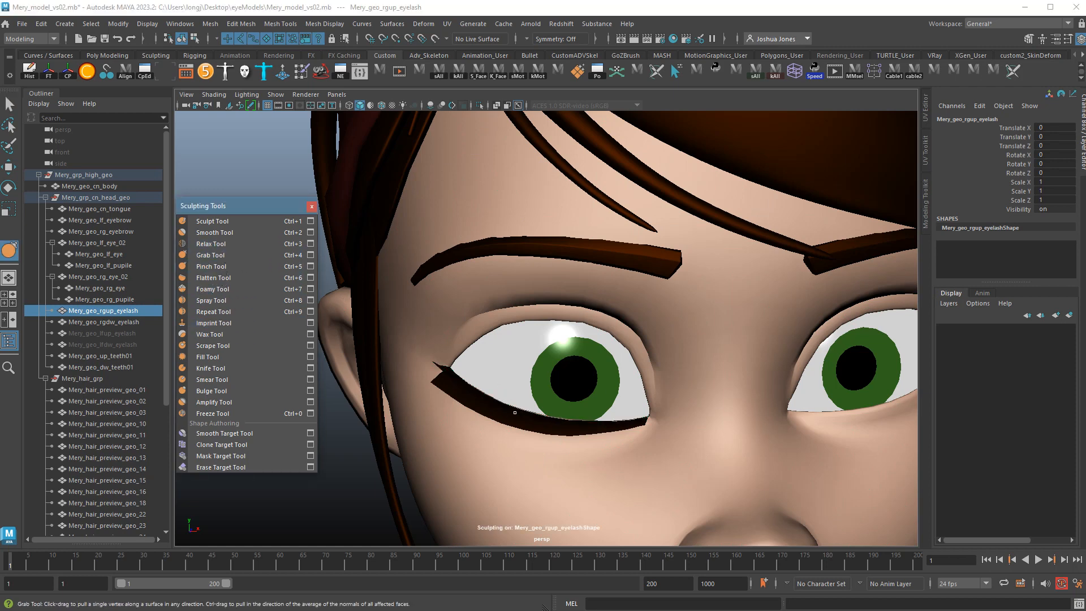
mouse_move(523, 412)
left_mouse_down()
mouse_move(528, 393)
mouse_move(577, 412)
mouse_move(532, 400)
mouse_move(532, 373)
mouse_move(575, 352)
left_mouse_up()
key("ctrl+z")
key("b")
key("b")
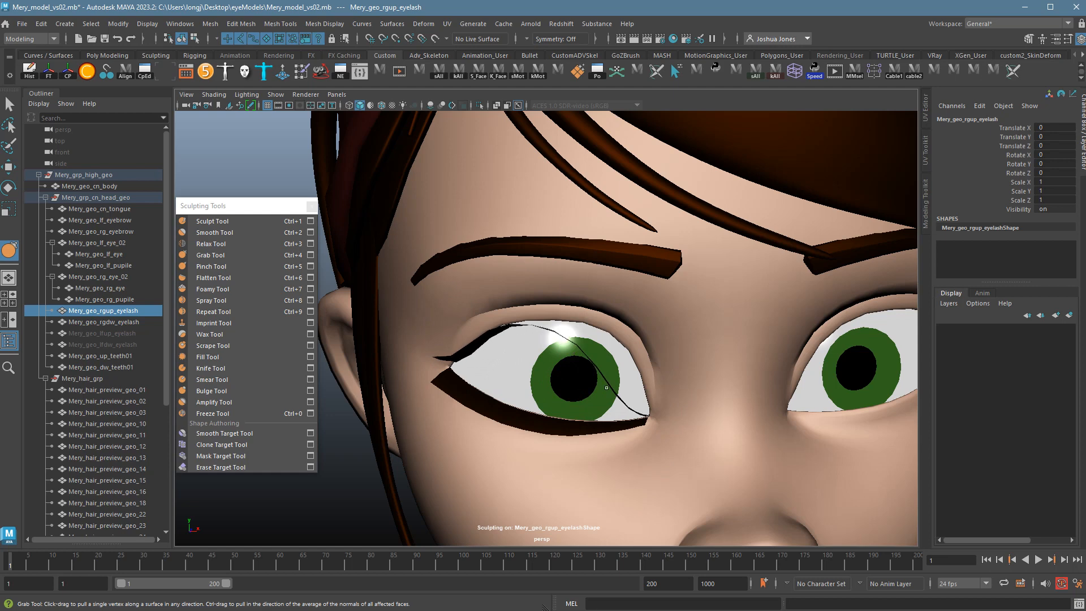
mouse_move(607, 387)
left_mouse_down()
mouse_move(627, 374)
mouse_move(600, 367)
mouse_move(636, 366)
mouse_move(621, 342)
left_mouse_up()
key("b")
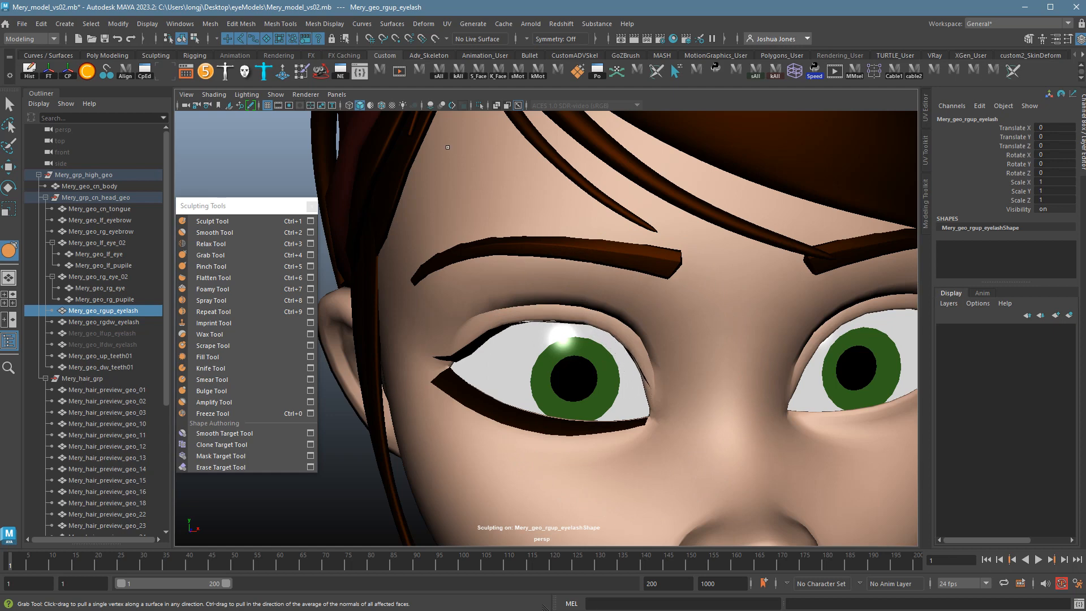
- Overlay wireframe on the shaded character and display all the geometry with the default material
left_click(381, 105)
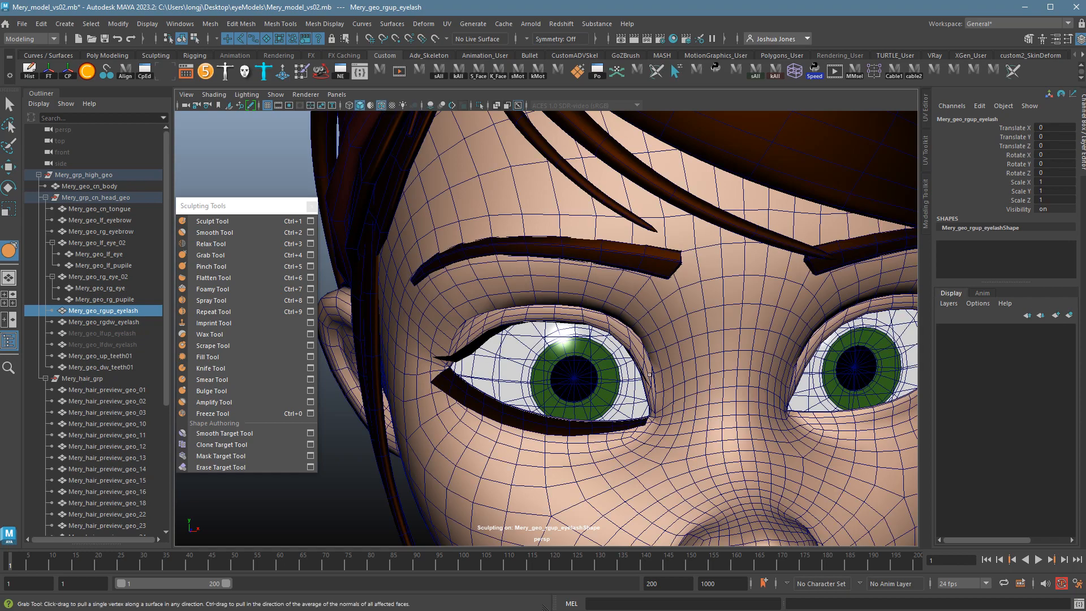
left_click_drag(543, 328, 532, 318, "alt")
left_click(213, 94)
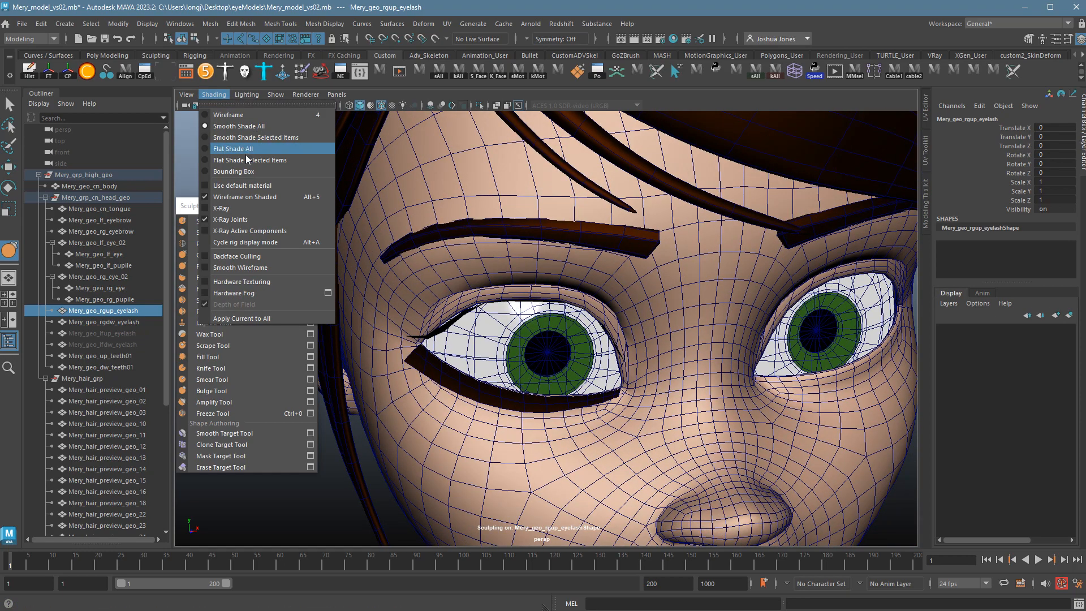
left_click(242, 185)
scroll(568, 351, "up", 5)
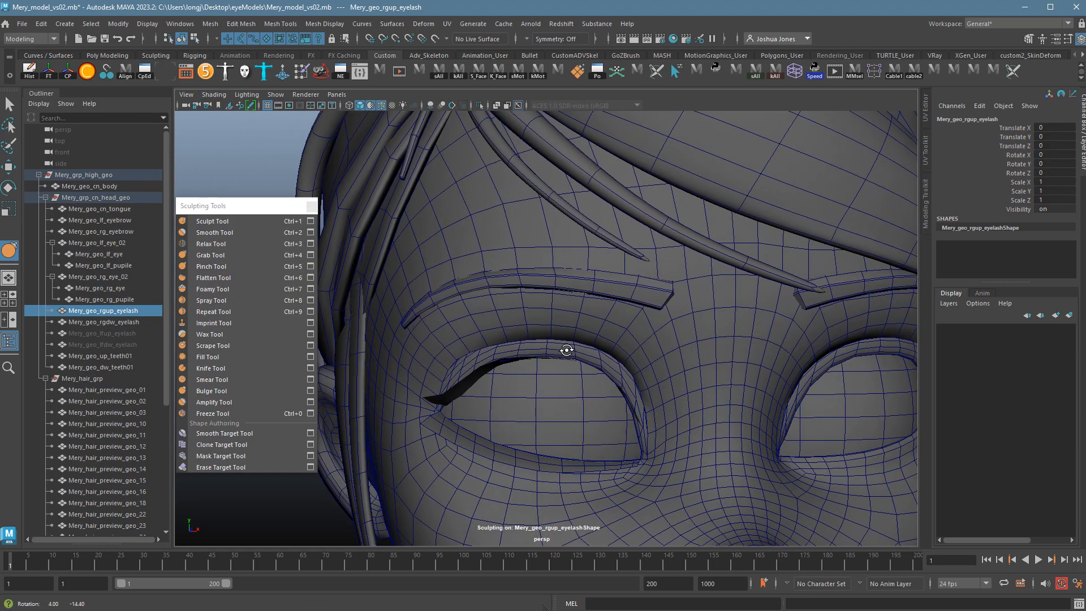
- Resize the Grab brush to about 1.14 and reshape the right upper eyelash's outer end along the upper eyelid edge
left_click_drag(569, 351, 642, 243, "alt")
middle_click_drag(724, 504, 759, 395, "alt")
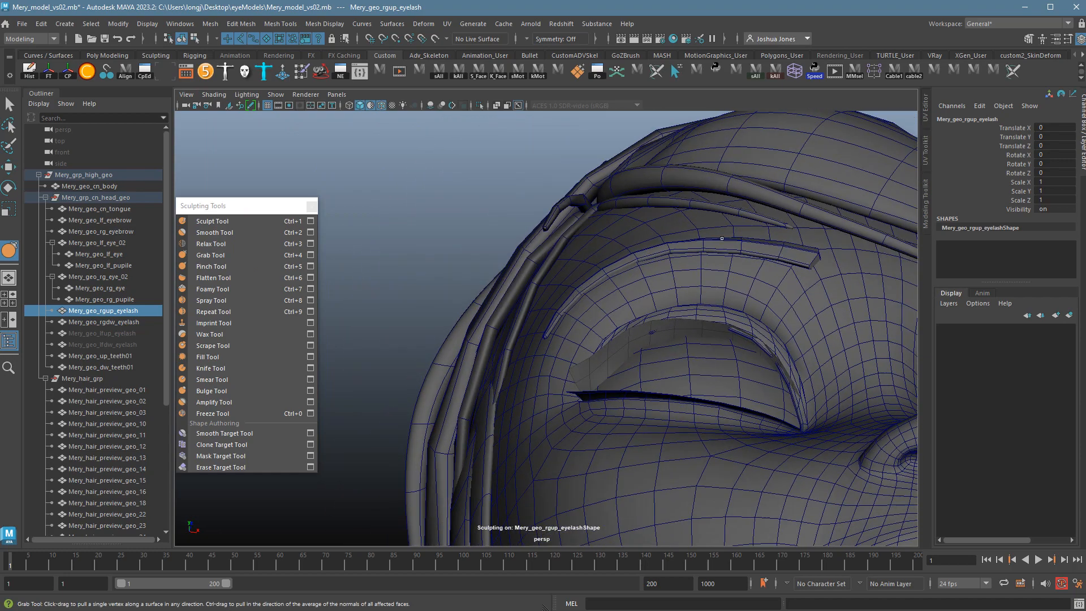
right_click_drag(759, 400, 943, 356, "alt")
left_click_drag(899, 390, 780, 439, "alt")
middle_click_drag(691, 471, 661, 543, "alt")
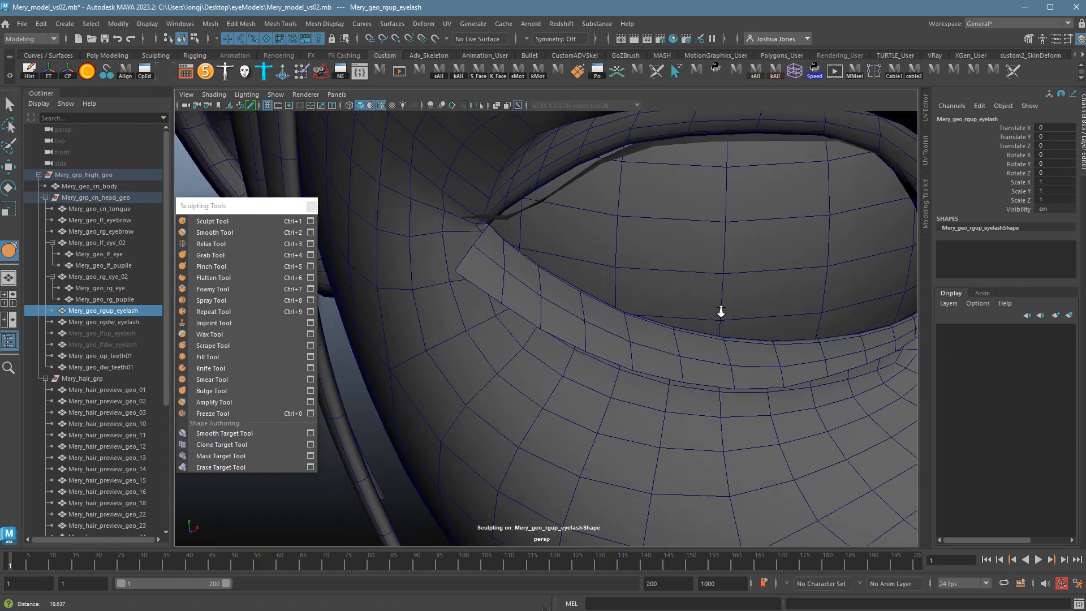
left_click_drag(720, 313, 710, 391, "alt")
mouse_move(710, 289)
middle_mouse_down("alt")
mouse_move(710, 390)
mouse_move(646, 360)
mouse_move(668, 382)
middle_mouse_up("alt")
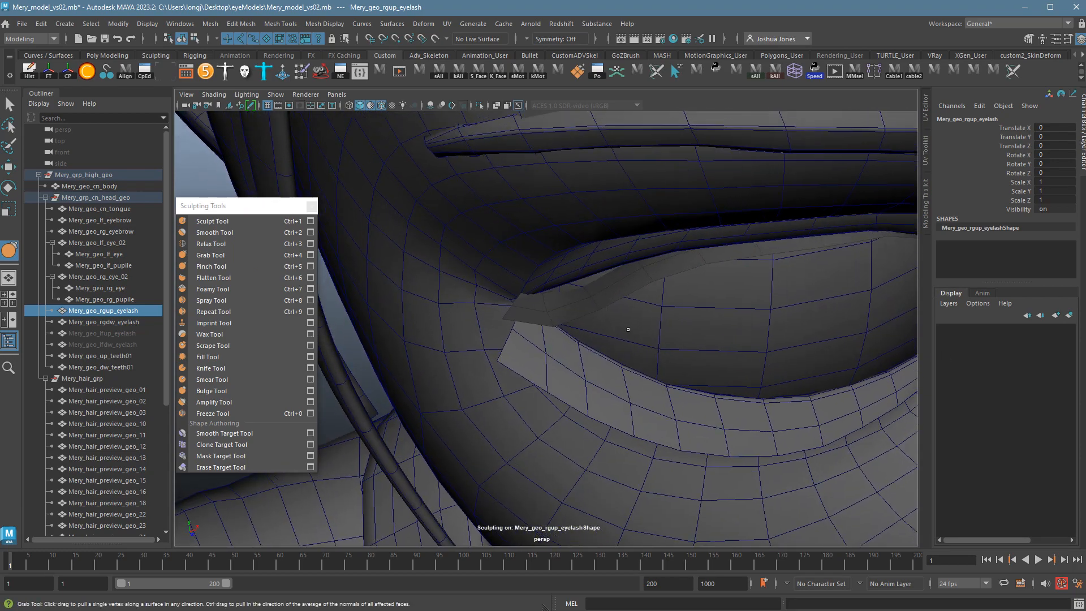
key("b")
left_click_drag(595, 293, 502, 284)
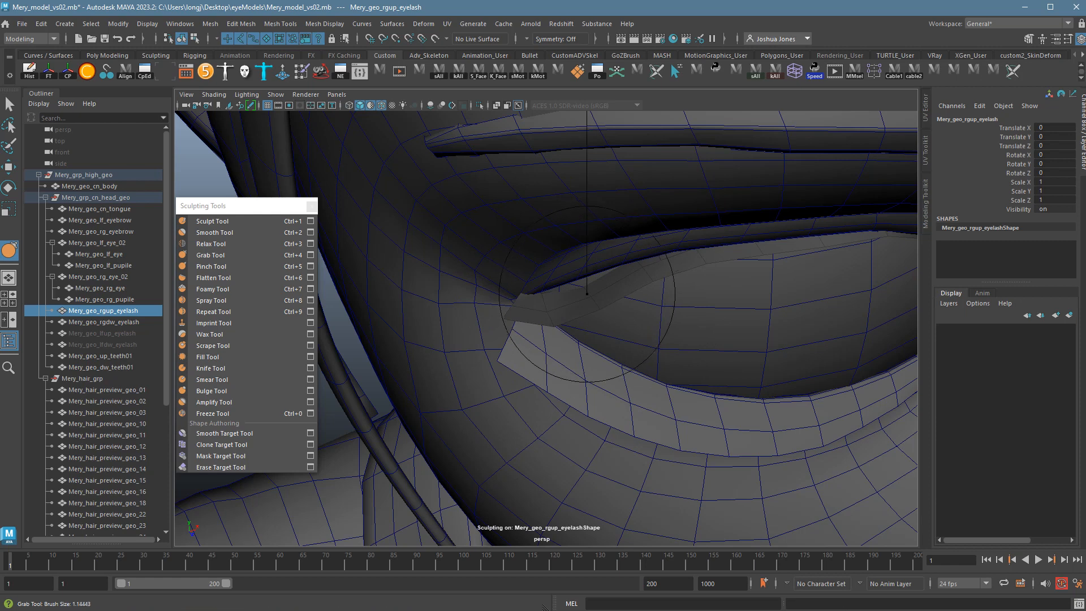
left_click_drag(599, 302, 576, 272, "alt")
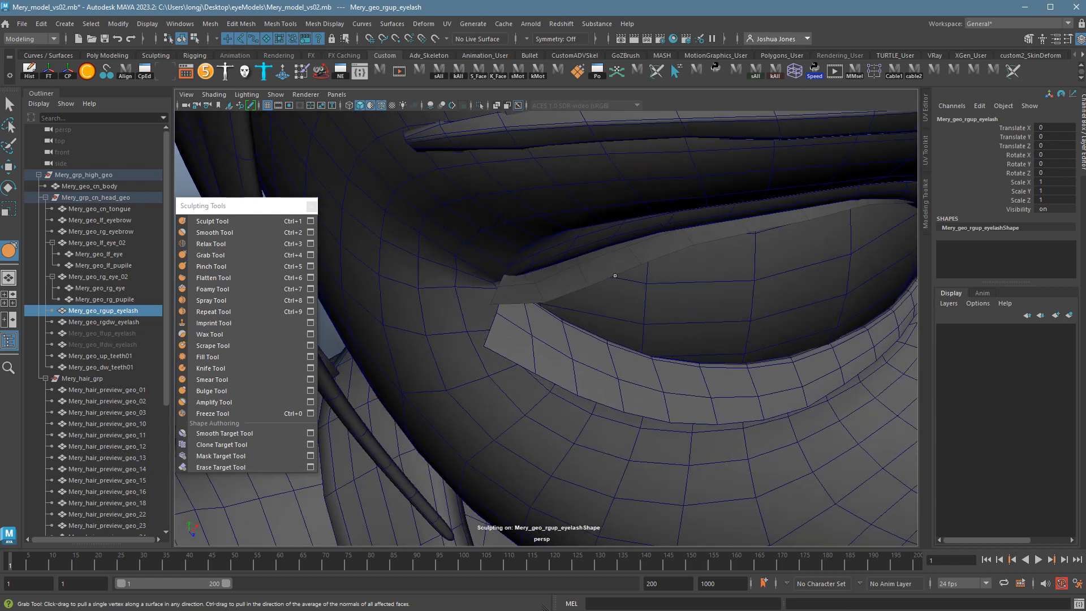
- Pull the middle and inner parts of the right upper eyelash out against the upper lid rim with the Grab Tool
mouse_move(540, 276)
left_mouse_down("alt")
mouse_move(635, 238)
mouse_move(775, 274)
mouse_move(707, 251)
mouse_move(718, 271)
mouse_move(698, 219)
mouse_move(704, 230)
mouse_move(769, 224)
mouse_move(788, 235)
mouse_move(686, 298)
mouse_move(690, 313)
mouse_move(738, 318)
mouse_move(737, 364)
mouse_move(746, 361)
left_mouse_up("alt")
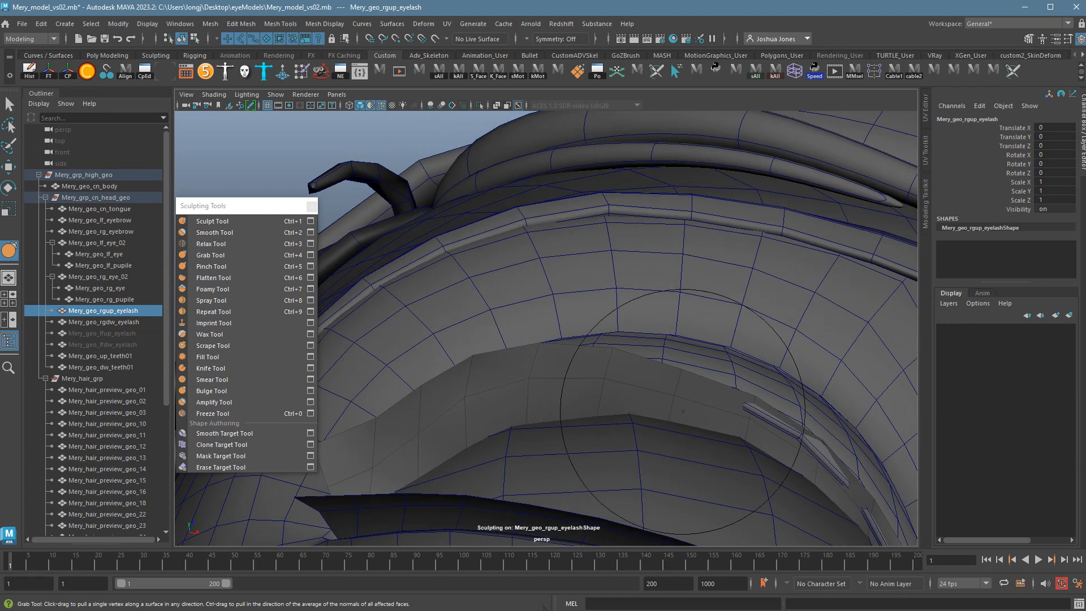
left_click_drag(689, 395, 664, 380)
mouse_move(764, 422)
left_mouse_down()
mouse_move(780, 405)
mouse_move(748, 379)
left_mouse_up()
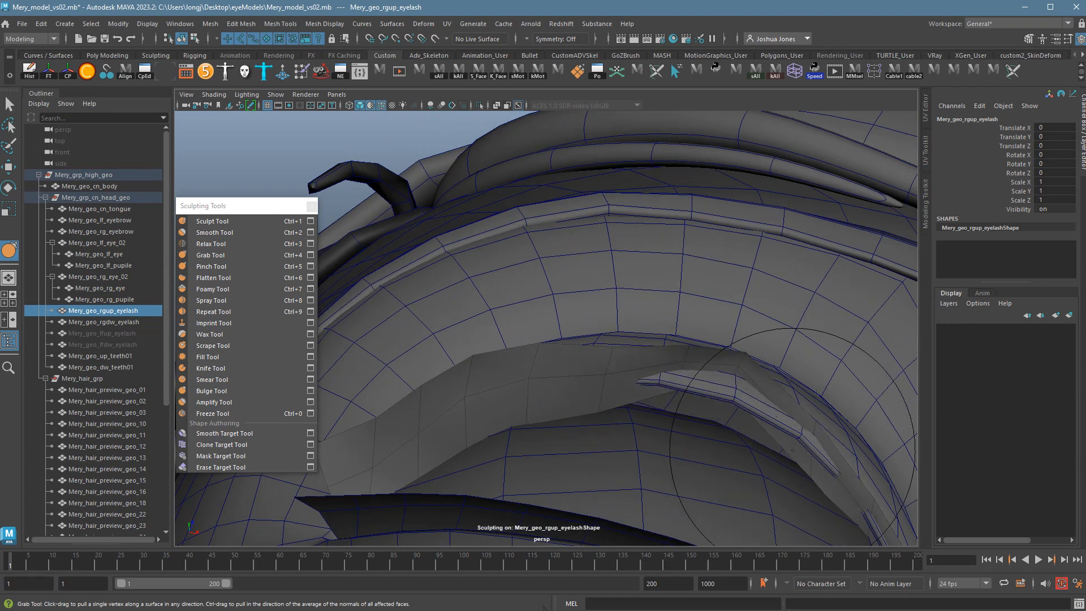
mouse_move(792, 452)
left_mouse_down()
mouse_move(800, 480)
mouse_move(738, 362)
mouse_move(740, 375)
left_mouse_up()
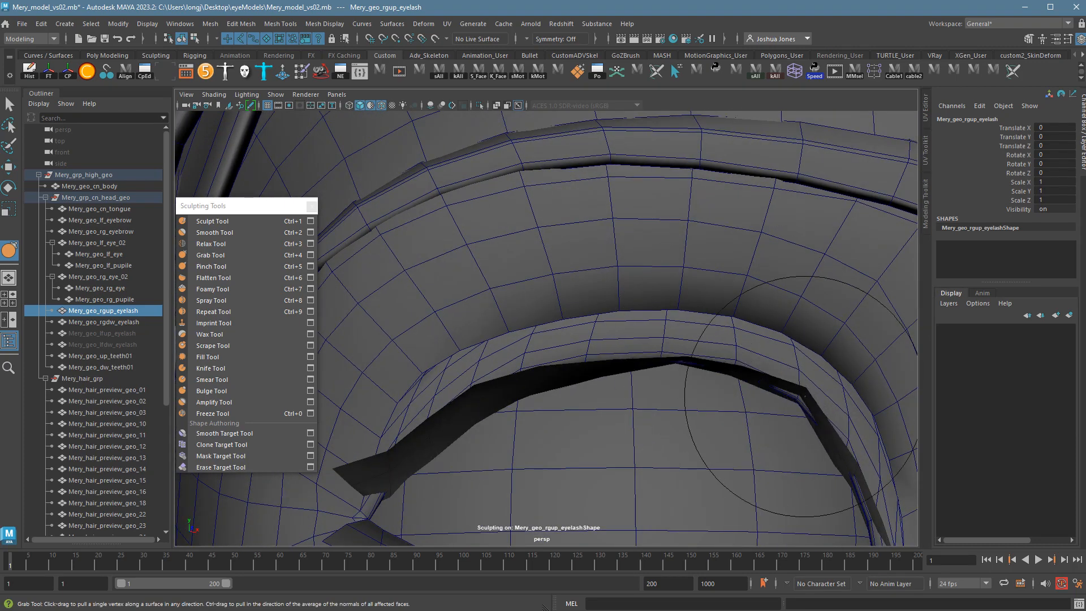
mouse_move(826, 419)
left_mouse_down("alt")
mouse_move(804, 396)
mouse_move(775, 408)
mouse_move(763, 377)
left_mouse_up("alt")
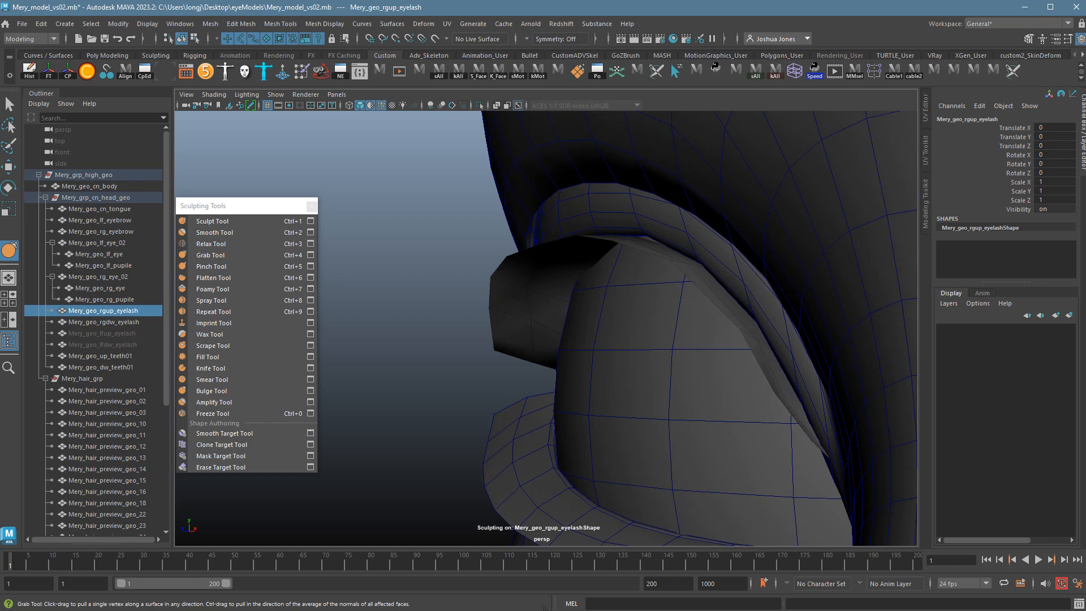
left_click_drag(803, 425, 792, 420)
left_click_drag(712, 452, 848, 418, "alt")
- Even out the kinks along the right upper eyelash with the Smooth Tool, stroking over its full length
key("q")
right_click(598, 318)
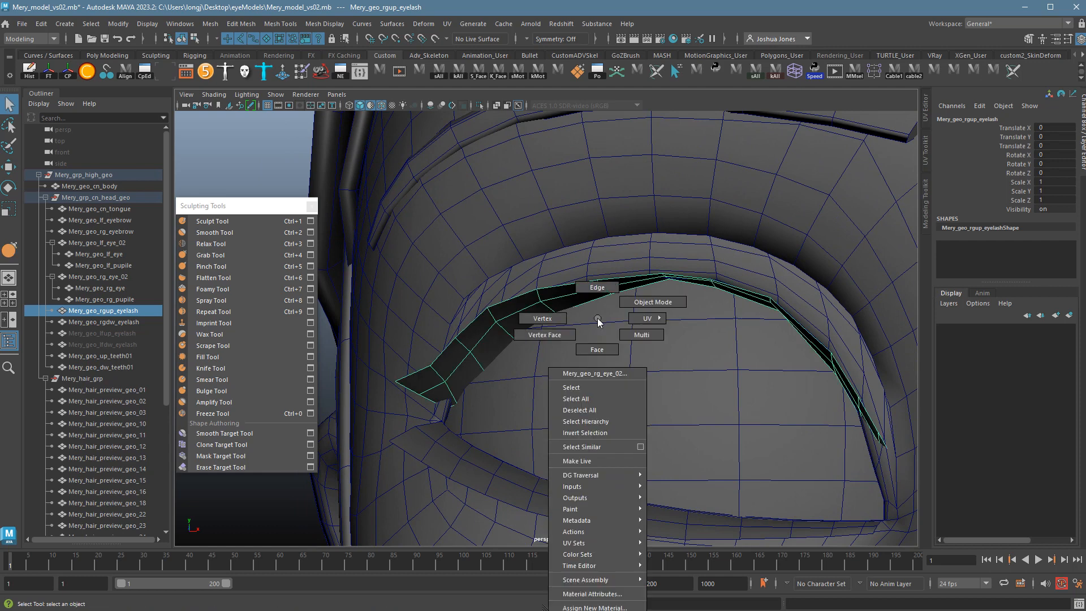
left_click(215, 233)
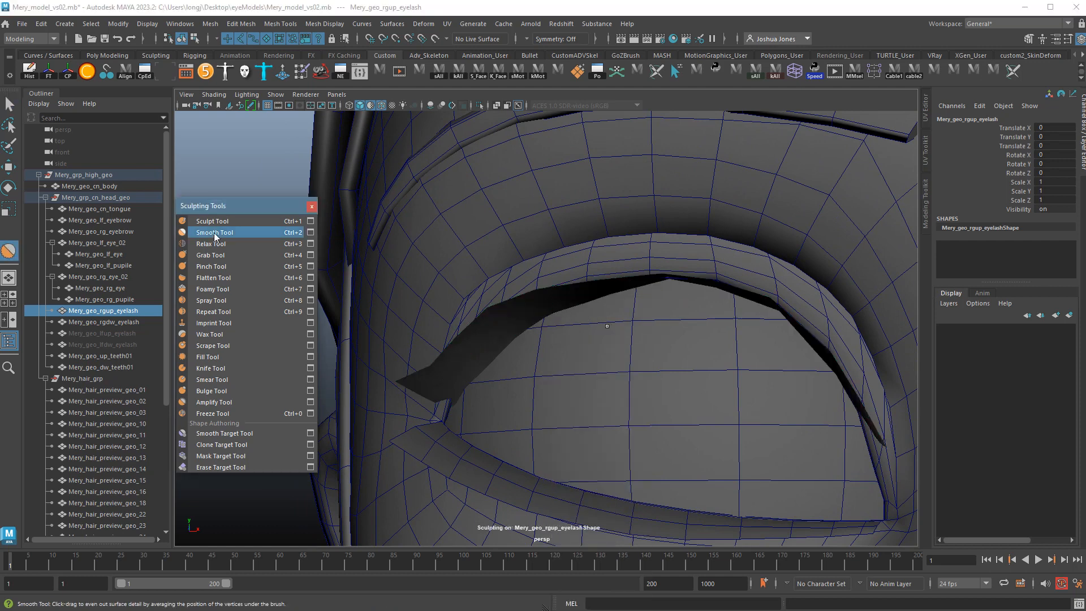
mouse_move(508, 321)
left_mouse_down()
mouse_move(582, 291)
mouse_move(739, 294)
left_mouse_up()
mouse_move(839, 374)
left_mouse_down()
mouse_move(735, 291)
mouse_move(522, 306)
left_mouse_up()
- Pull the inner half of the smoothed right upper eyelash back up against the eyelid edge with the Grab Tool
left_click(211, 255)
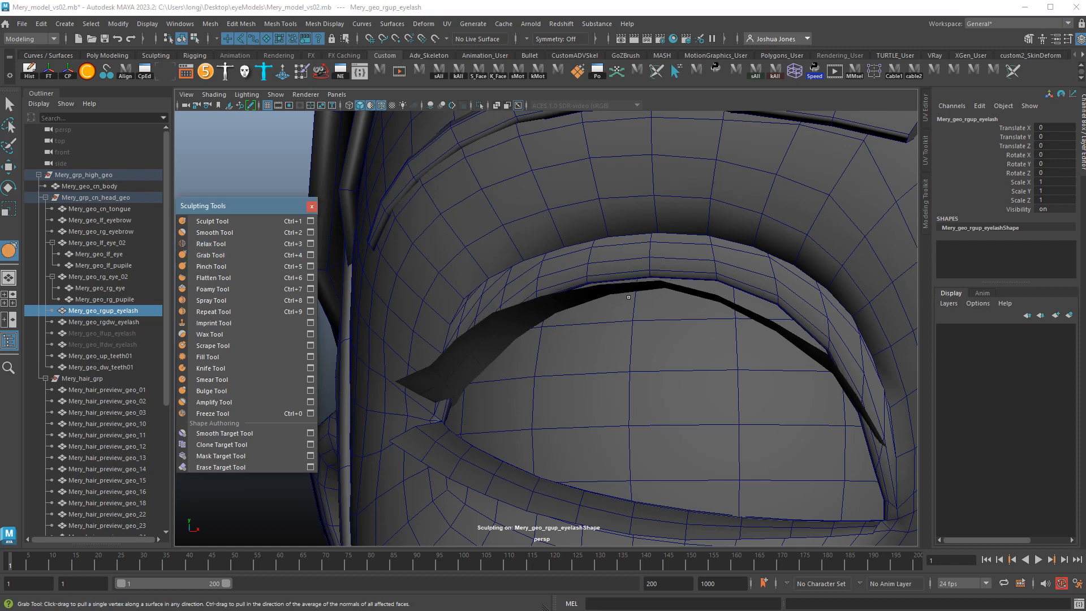
left_click(742, 316)
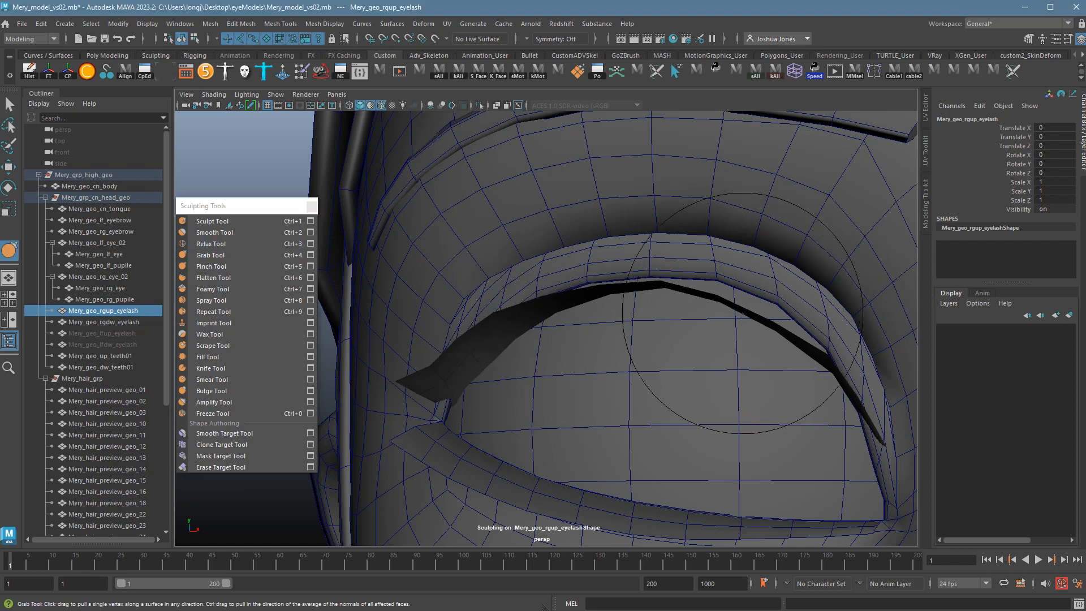
mouse_move(733, 321)
left_mouse_down()
mouse_move(740, 294)
mouse_move(805, 334)
left_mouse_up()
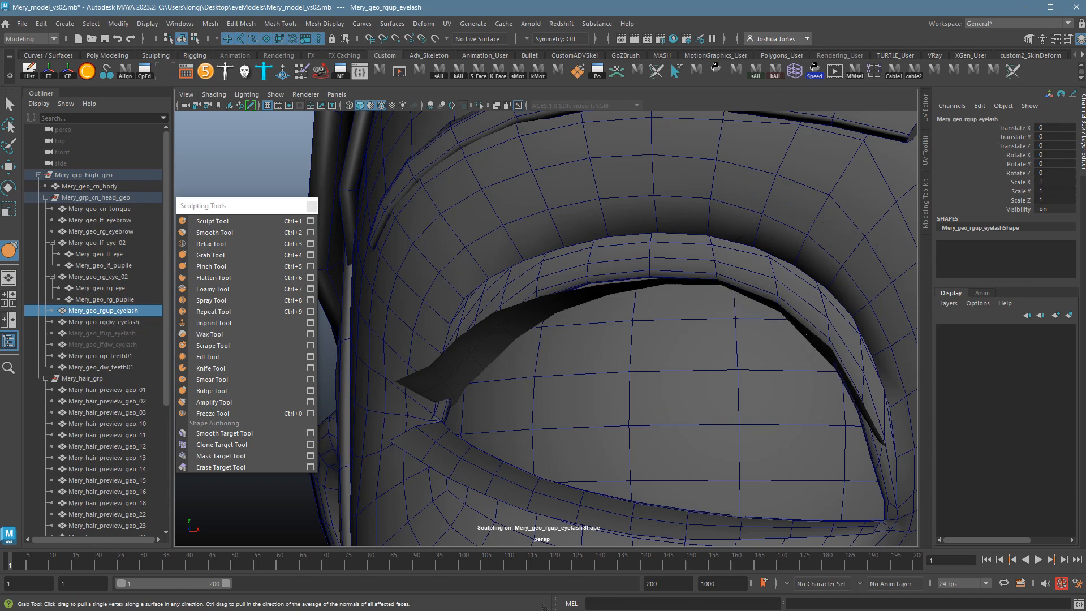
left_click_drag(735, 337, 722, 358, "alt")
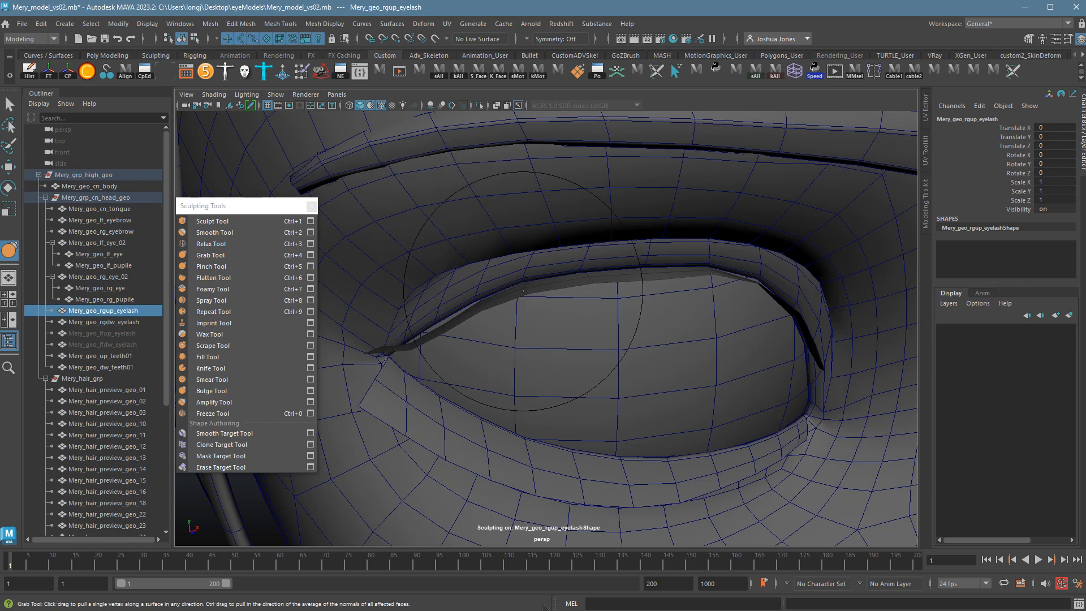
- Select edges on the outer part of the right upper eyelash in edge mode and reposition them with the Move Tool
key("q")
right_click_drag(514, 293, 511, 261)
left_click_drag(512, 283, 554, 301, "alt")
middle_click_drag(529, 306, 540, 297, "alt")
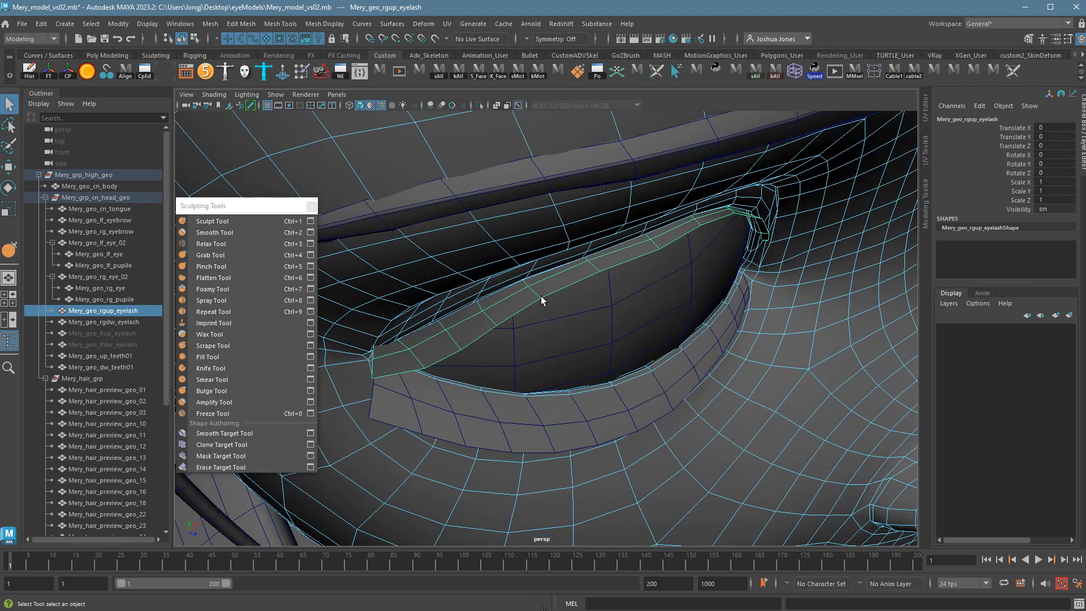
key("ctrl+z")
right_click_drag(535, 292, 535, 269)
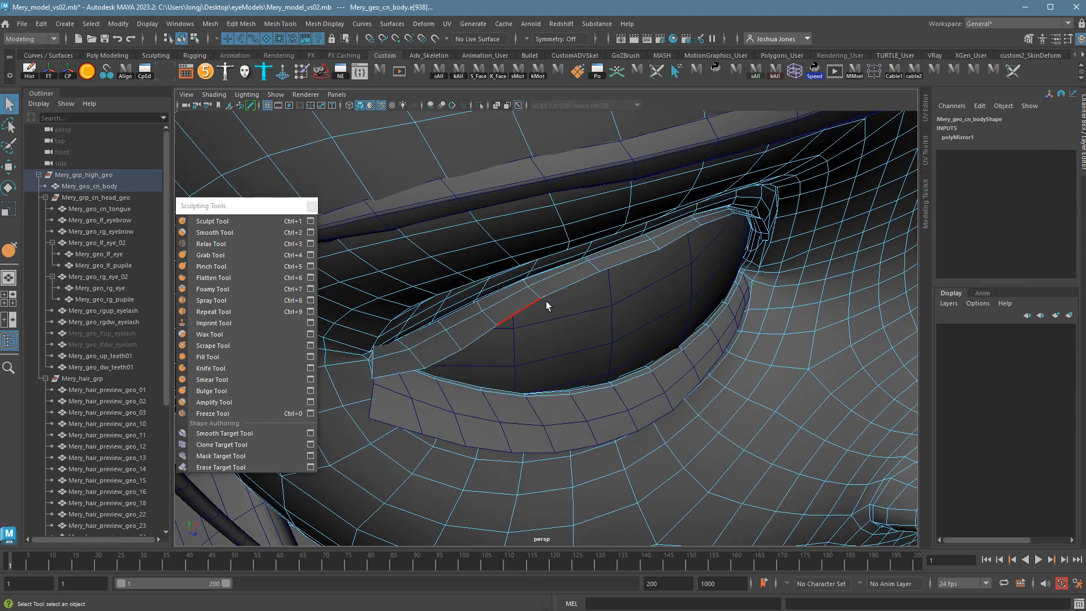
left_click(543, 298)
key("w")
left_click_drag(534, 287, 574, 322)
mouse_move(574, 323)
left_mouse_down("alt")
mouse_move(628, 328)
mouse_move(584, 339)
mouse_move(635, 365)
mouse_move(584, 324)
mouse_move(588, 334)
mouse_move(551, 332)
mouse_move(553, 314)
left_mouse_up("alt")
left_click(570, 324)
key("ctrl+z")
left_click(558, 316)
scroll(635, 362, "down", 5)
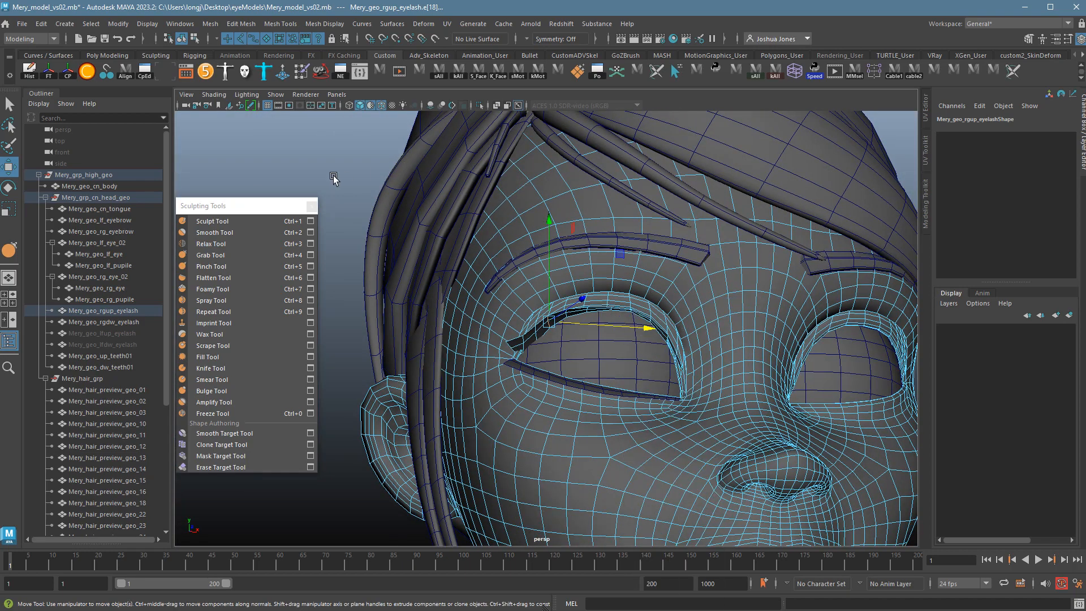
- Clear the edge selection and examine the opened eyes and the fitted right upper eyelash on the whole head
left_click(334, 179)
scroll(334, 178, "down", 5)
left_click_drag(600, 334, 569, 332, "alt")
right_click_drag(569, 332, 634, 307, "alt")
left_click(531, 331)
left_click_drag(534, 332, 617, 358, "alt")
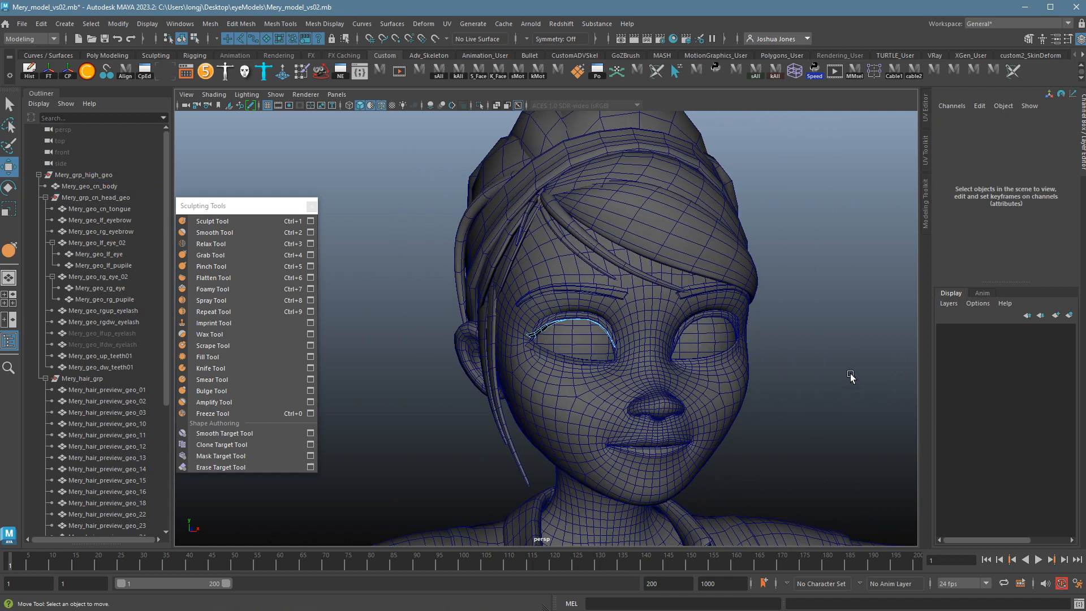
left_click_drag(781, 363, 779, 378, "alt")
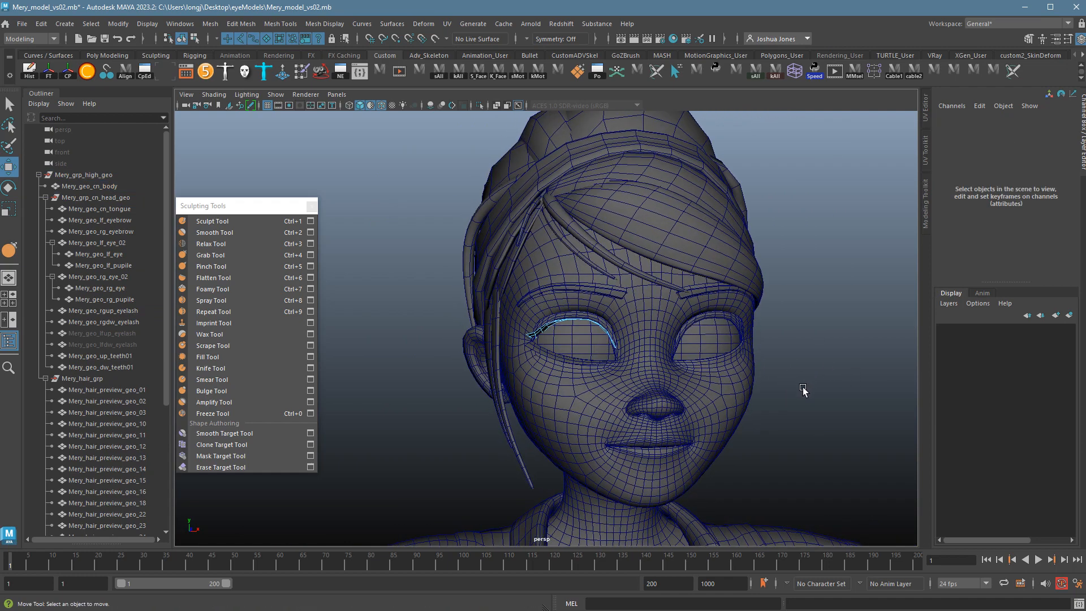
middle_click_drag(801, 387, 705, 352, "alt")
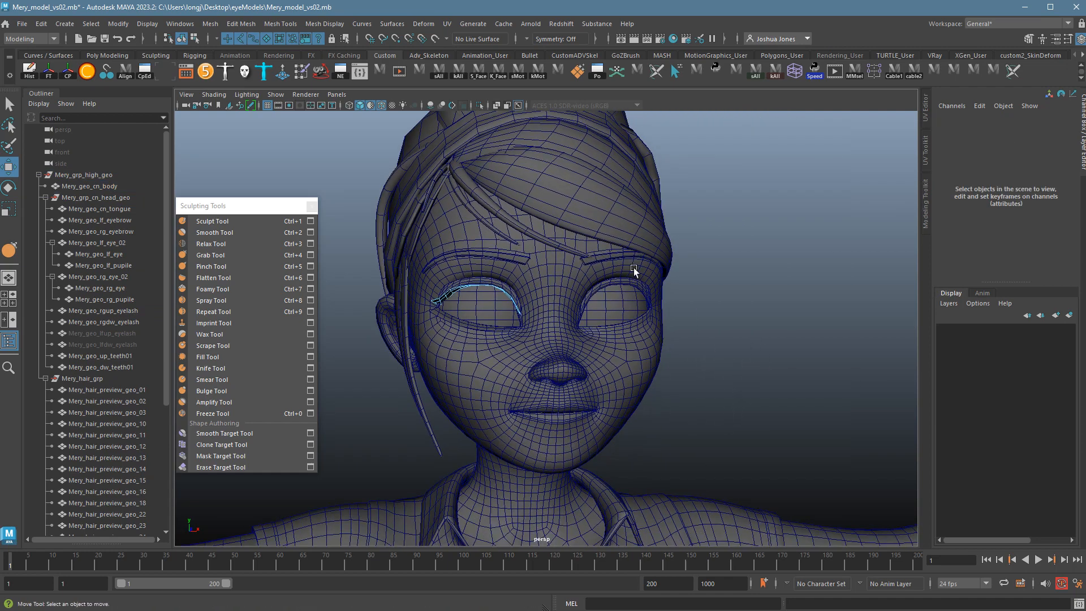